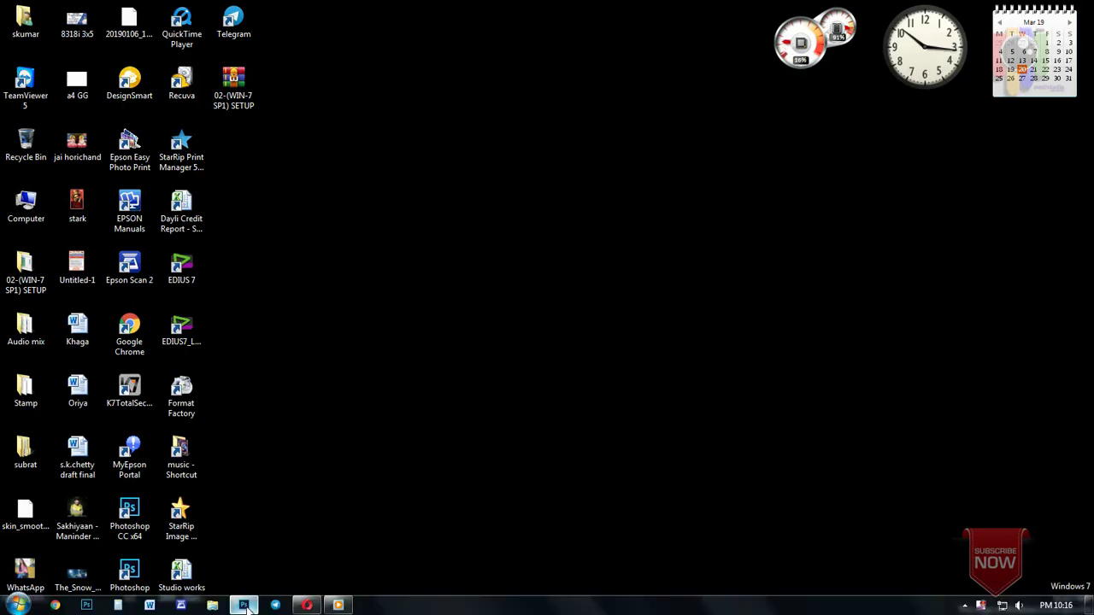
# Step: Create a new blank A4 document at 300 pixels/inch
pyautogui.click(247, 609)
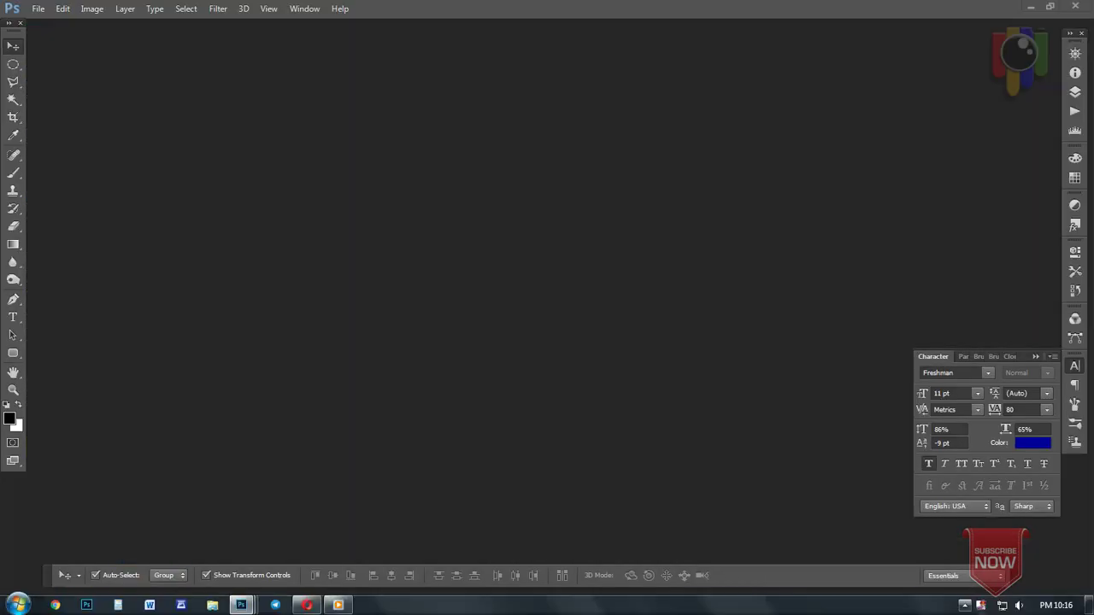
pyautogui.hotkey('ctrl', 'n')
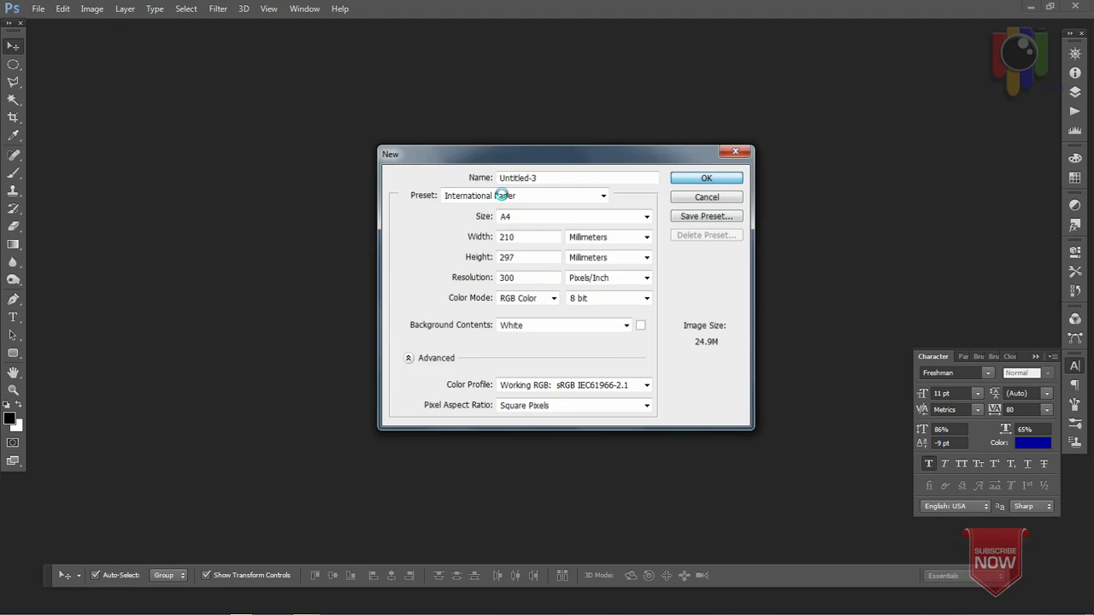
pyautogui.press('Return')
pyautogui.moveTo(235, 26); pyautogui.dragTo(425, 93)
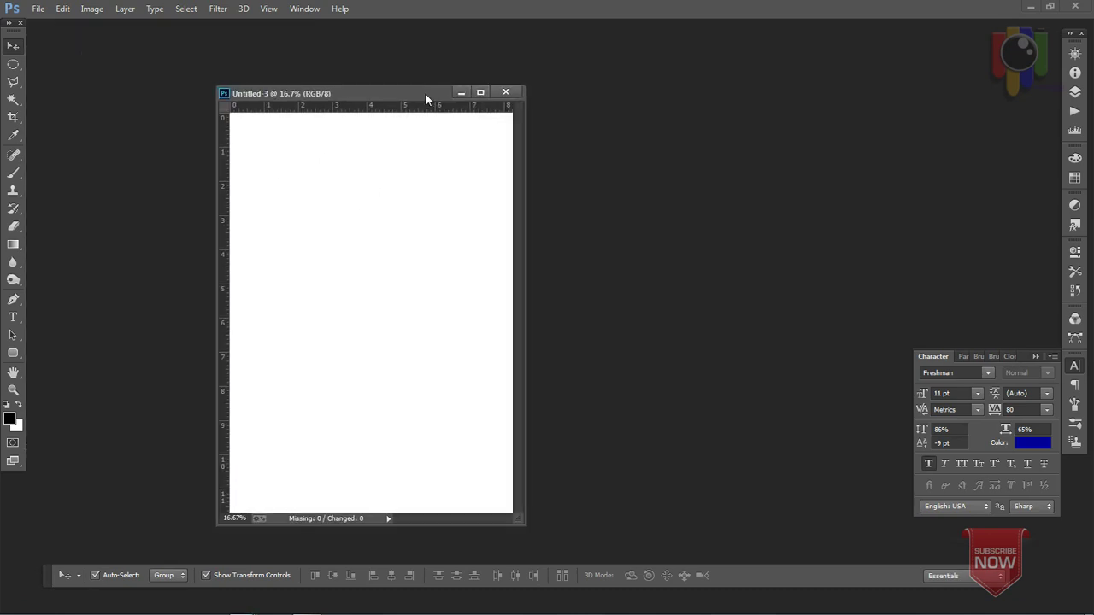
# Step: Rotate the canvas 90° clockwise into landscape and resize and reposition the document window
pyautogui.rightClick(390, 94)
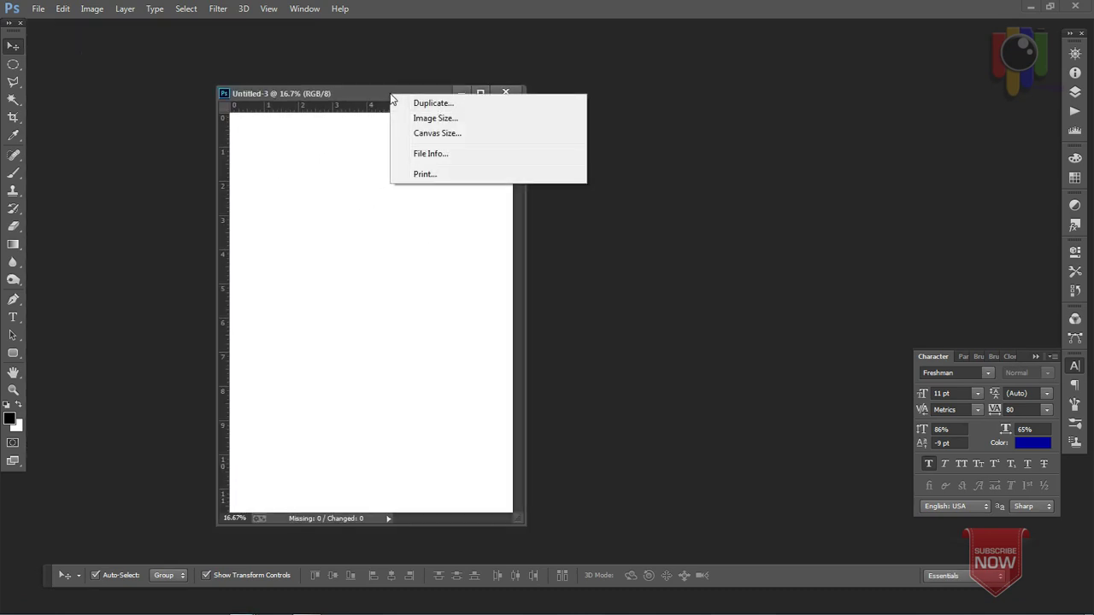
pyautogui.click(411, 232)
pyautogui.hotkey('alt', 'i')
pyautogui.press('g')
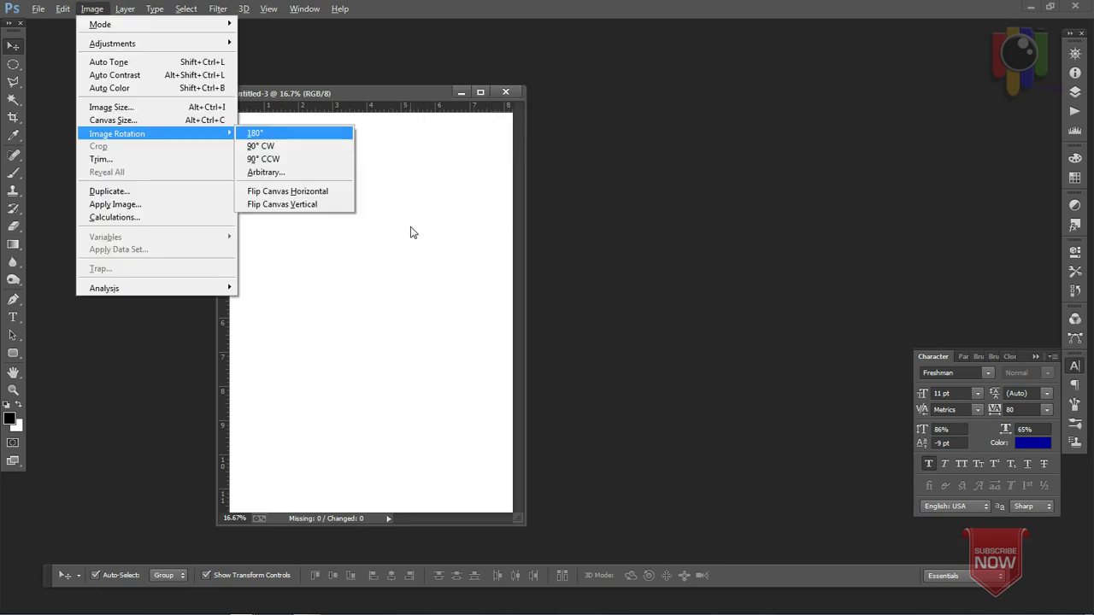
pyautogui.press('9')
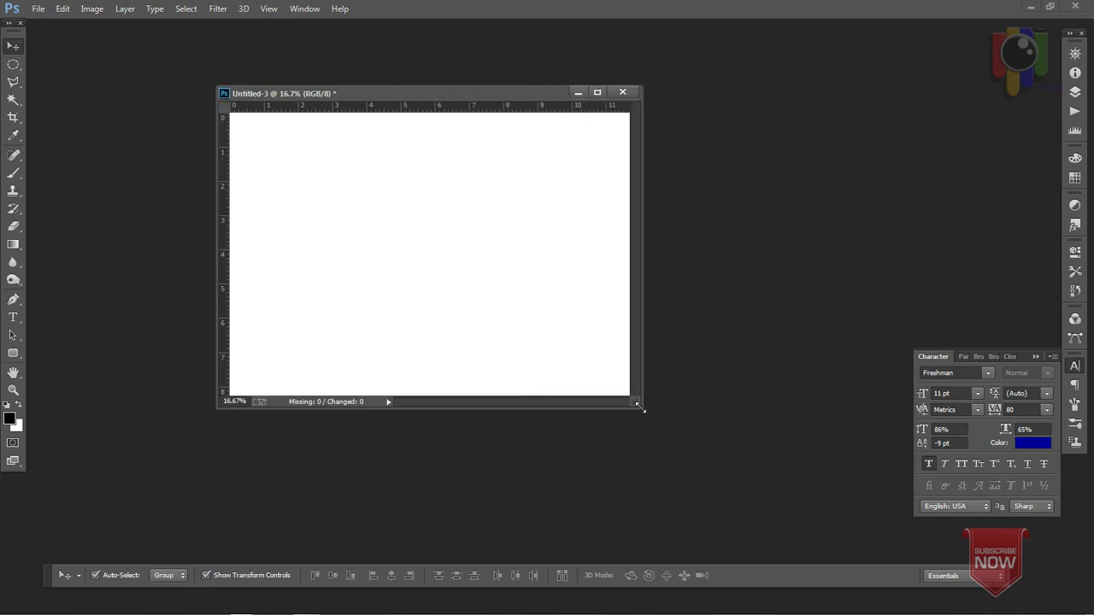
pyautogui.moveTo(641, 406); pyautogui.dragTo(896, 529)
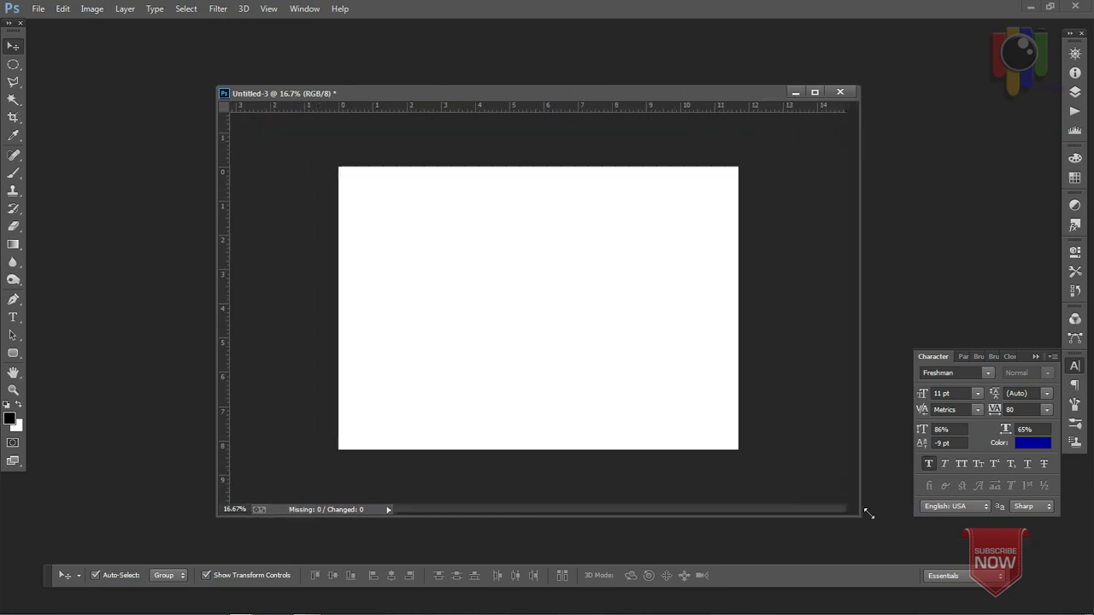
pyautogui.moveTo(616, 93); pyautogui.dragTo(558, 69)
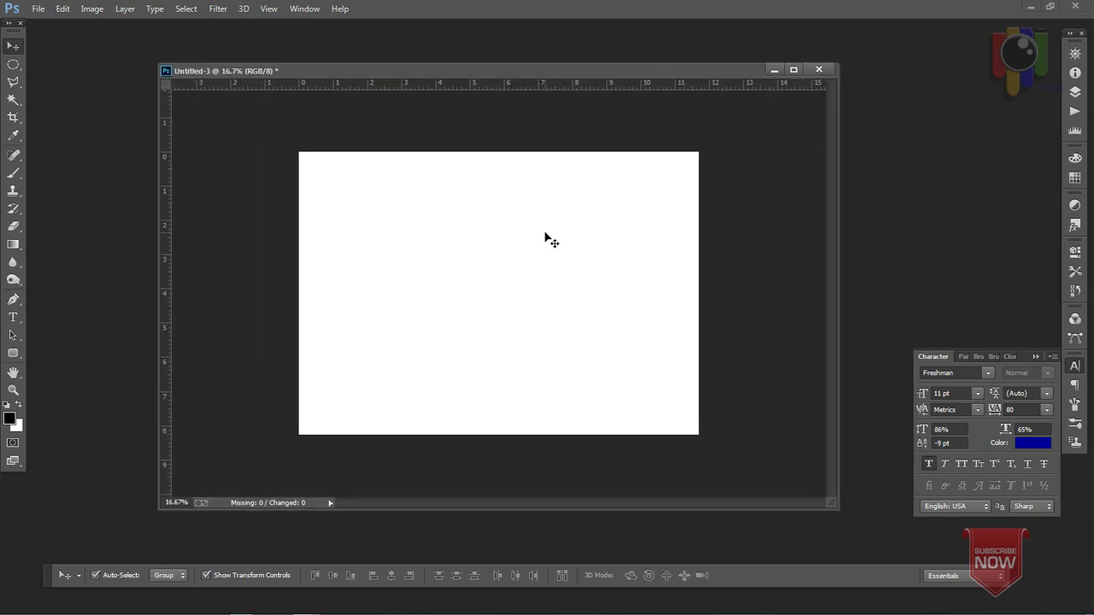
# Step: Fit the canvas on screen, show the Layers panel, and enlarge the document window up-left
pyautogui.hotkey('ctrl', '0')
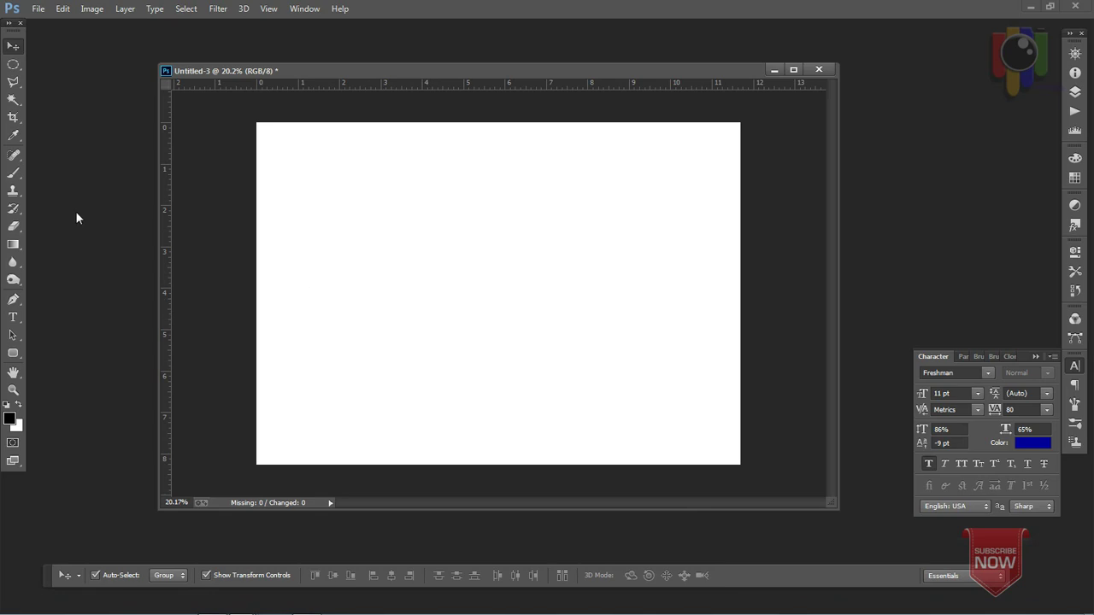
pyautogui.click(13, 82)
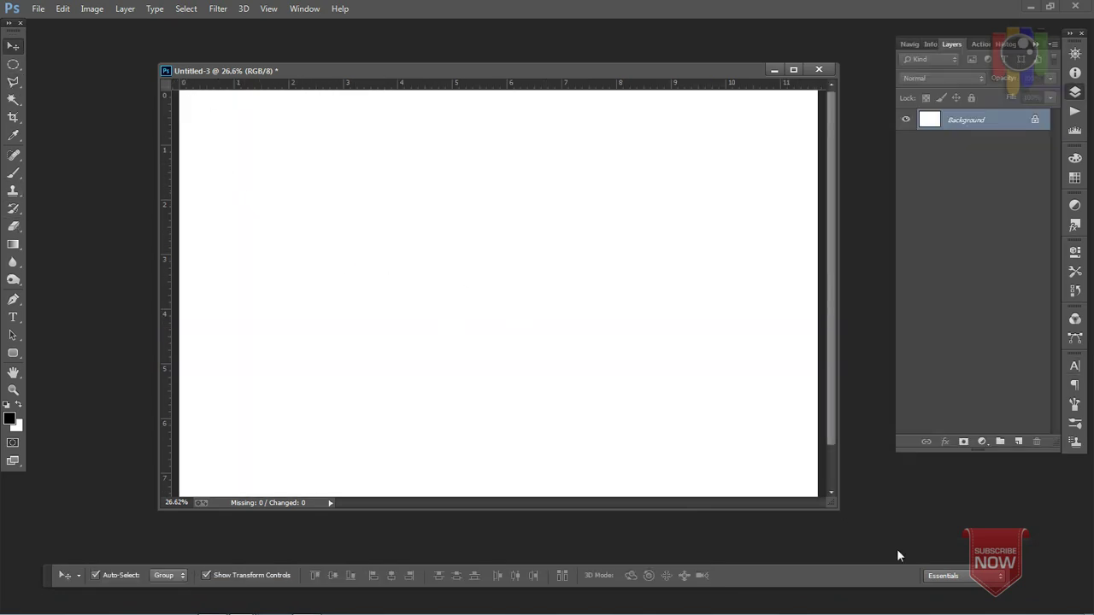
pyautogui.moveTo(834, 504); pyautogui.dragTo(891, 560)
pyautogui.moveTo(710, 78); pyautogui.dragTo(611, 52)
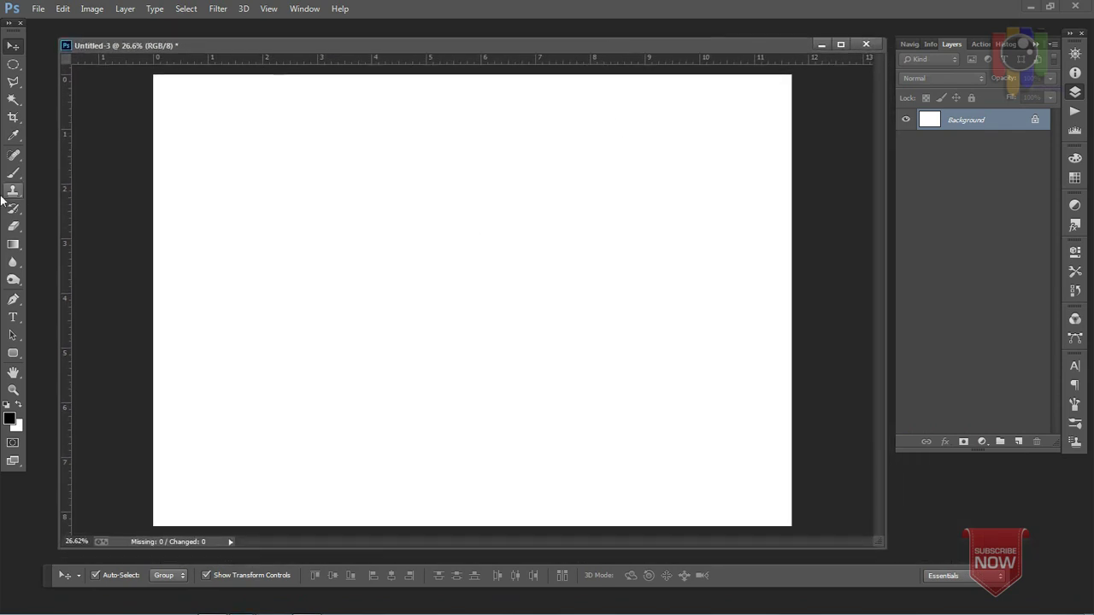
pyautogui.click(13, 82)
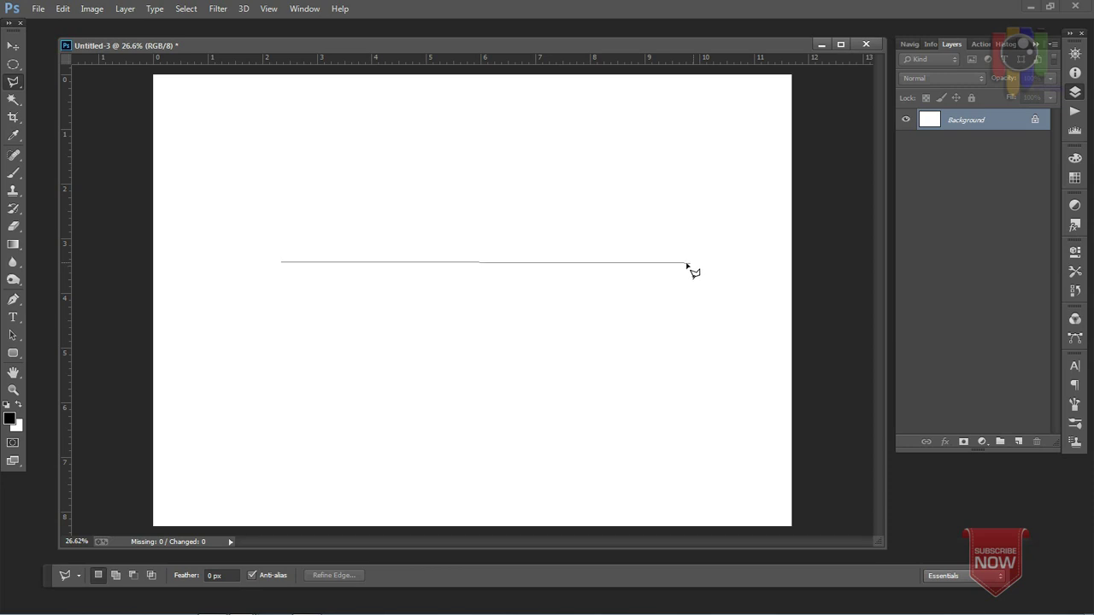
# Step: Select a wide downward-pointing triangle across the canvas middle and copy-paste it onto a new layer
pyautogui.click(632, 262)
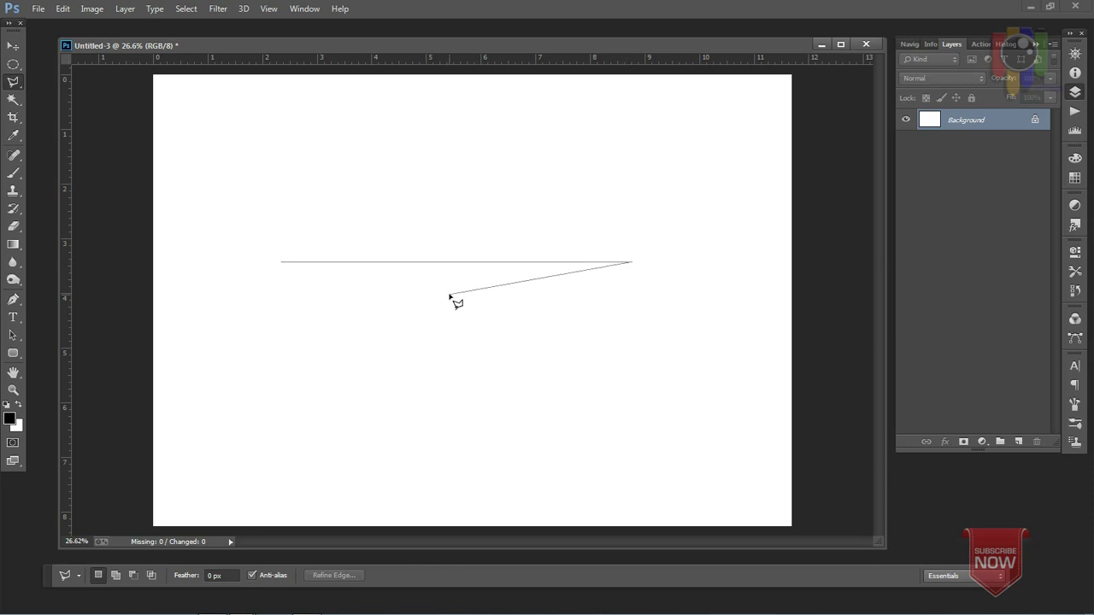
pyautogui.click(453, 294)
pyautogui.click(282, 263)
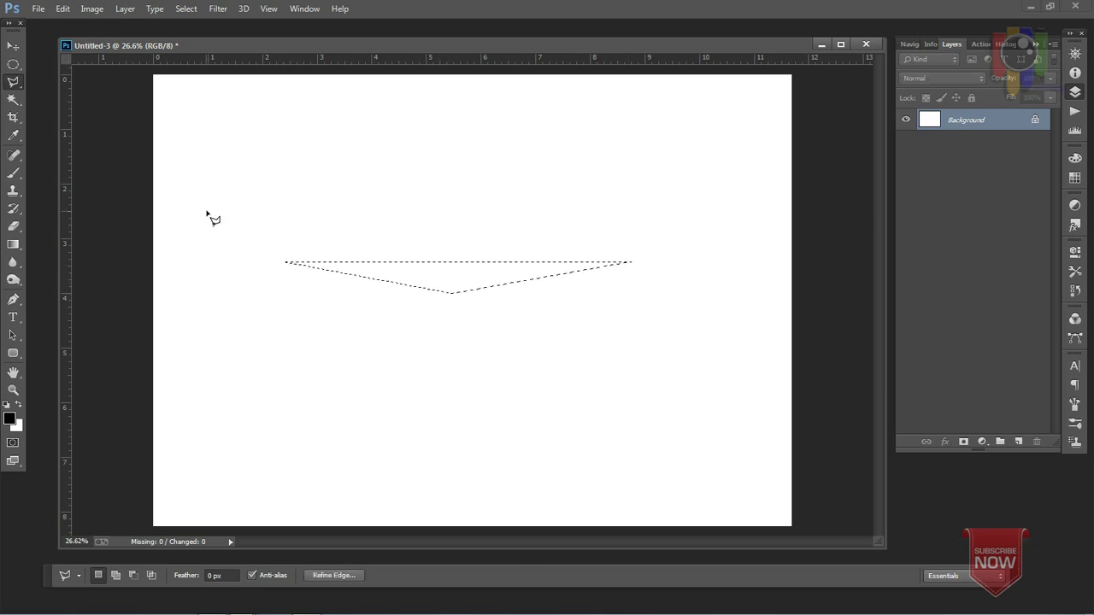
pyautogui.click(60, 9)
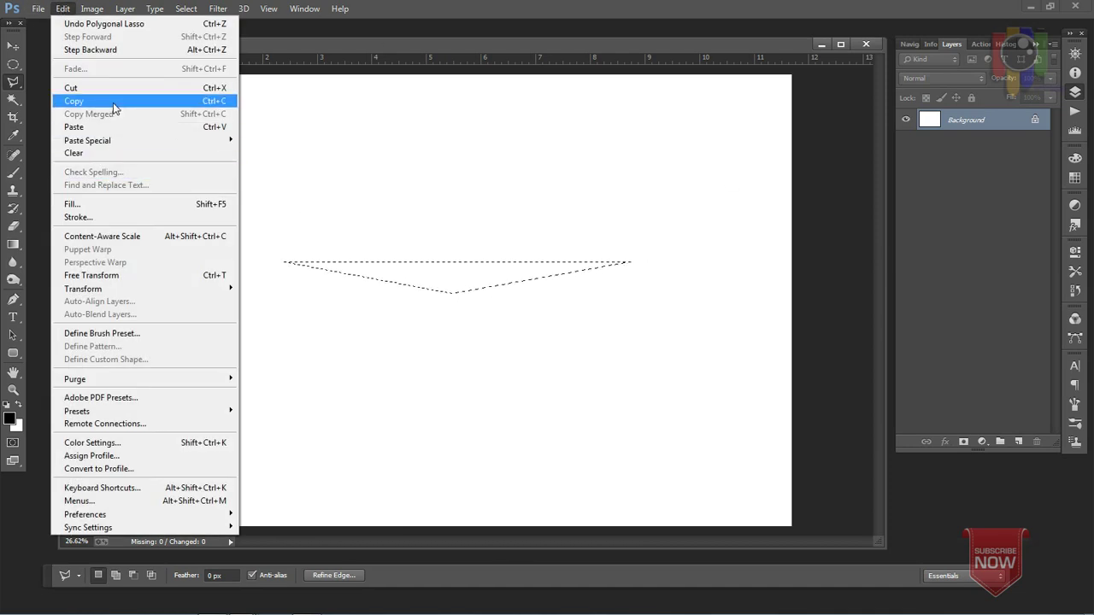
pyautogui.click(113, 103)
pyautogui.click(66, 10)
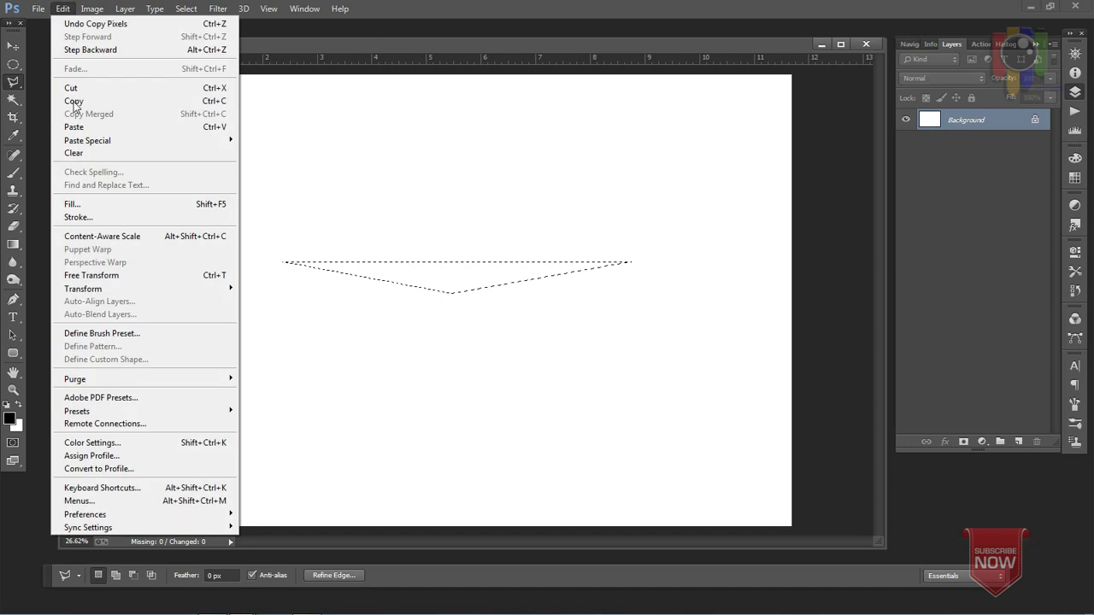
pyautogui.click(74, 126)
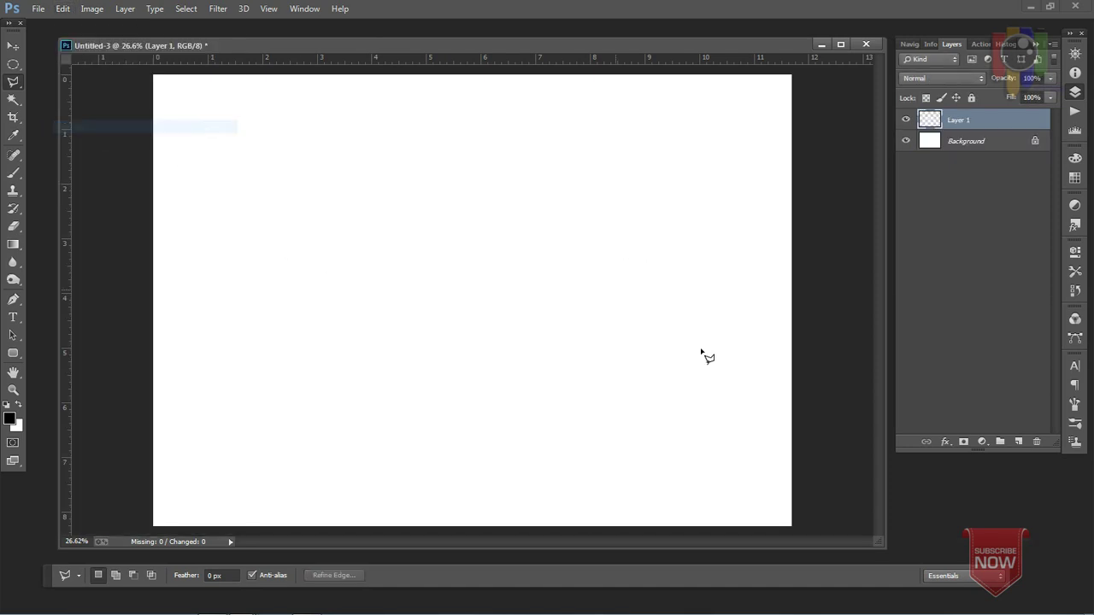
# Step: Give Layer 1 a black Color Overlay layer style
pyautogui.doubleClick(1008, 119)
pyautogui.click(735, 365)
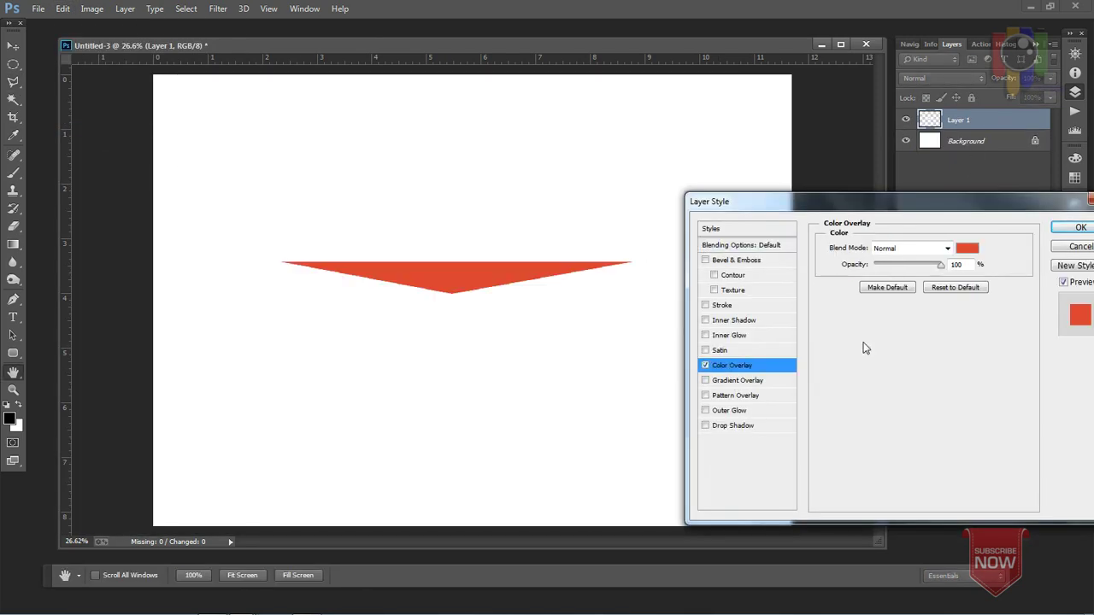
pyautogui.click(965, 249)
pyautogui.moveTo(854, 461); pyautogui.dragTo(1019, 553)
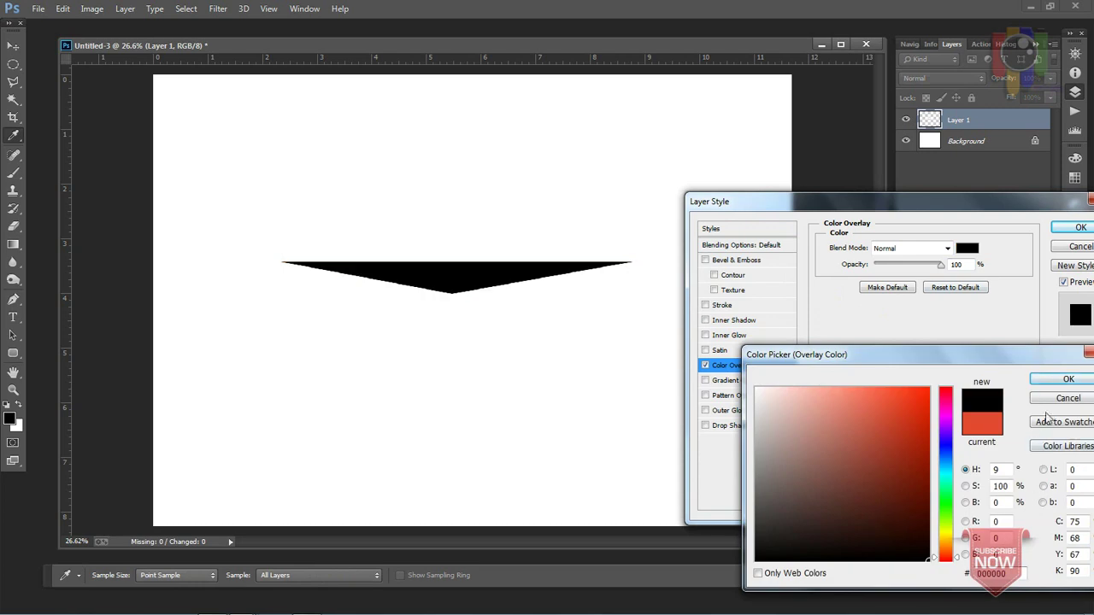
pyautogui.click(1069, 379)
pyautogui.click(1078, 227)
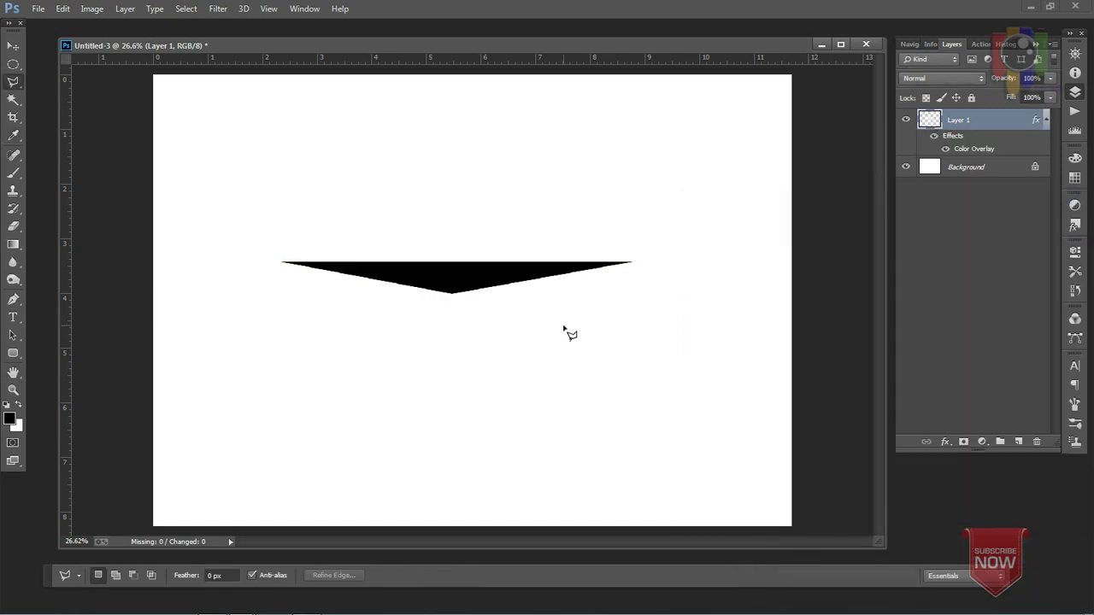
pyautogui.click(16, 48)
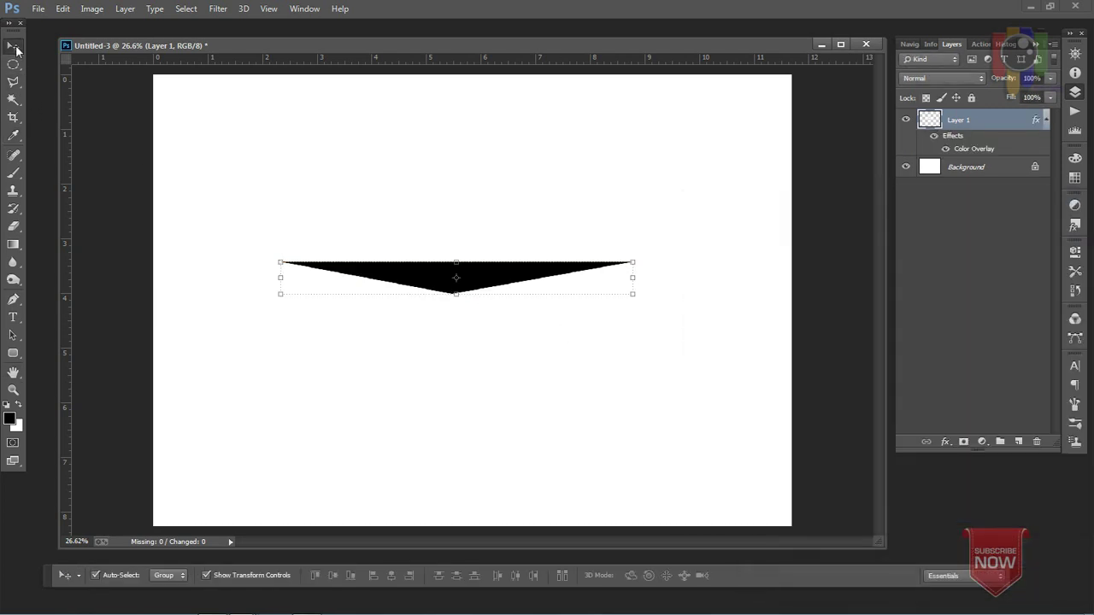
# Step: Warp the black wedge, lifting its left and right tips upward and outward into a curved wing
pyautogui.click(628, 266)
pyautogui.rightClick(565, 270)
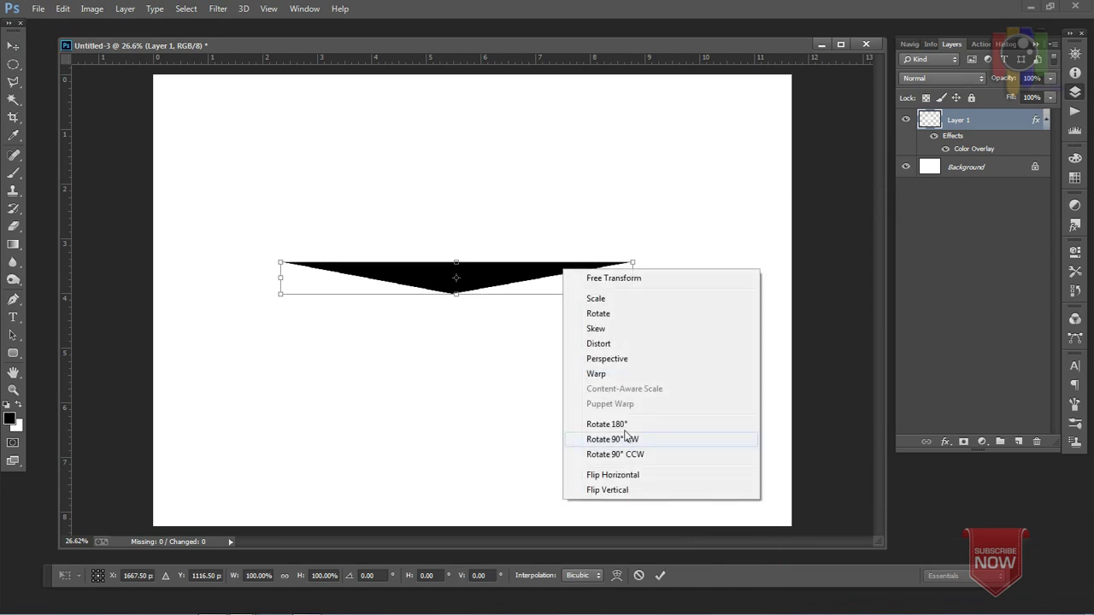
pyautogui.click(609, 374)
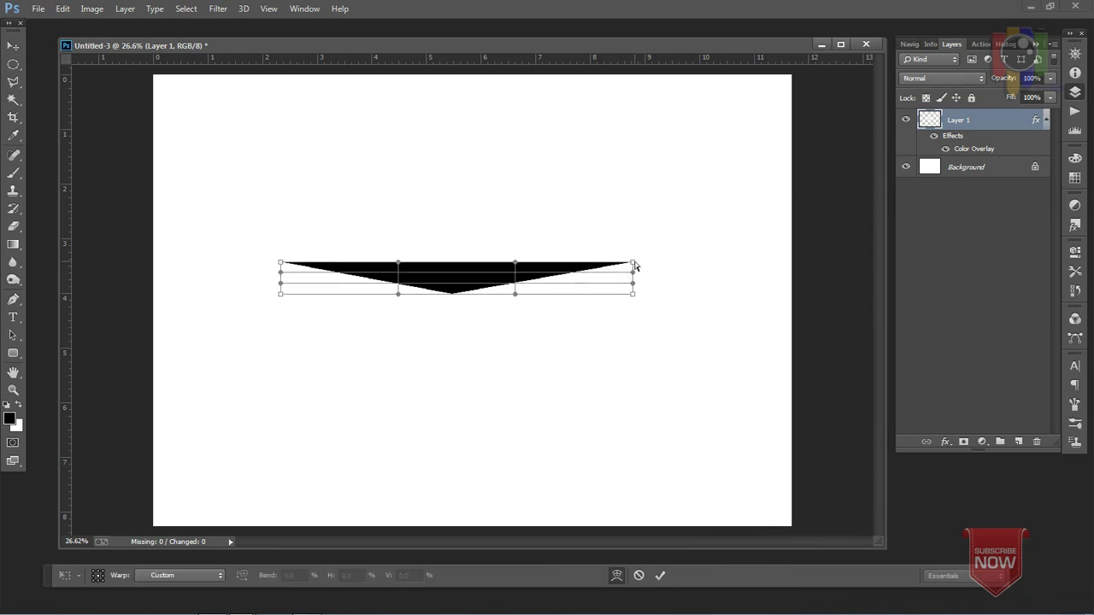
pyautogui.moveTo(633, 264); pyautogui.dragTo(644, 250)
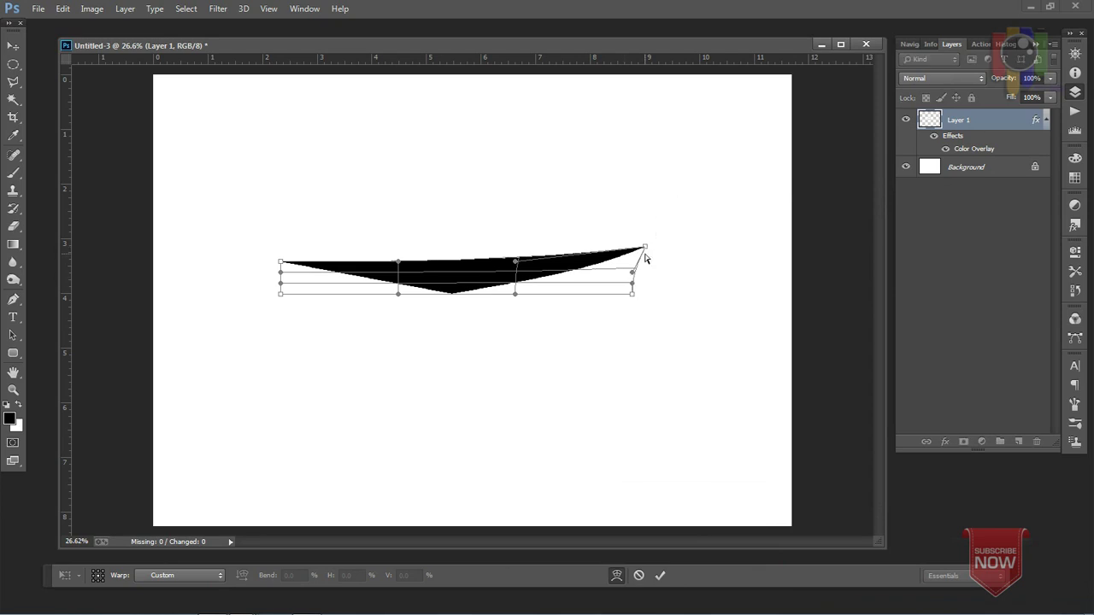
pyautogui.moveTo(280, 263); pyautogui.dragTo(267, 250)
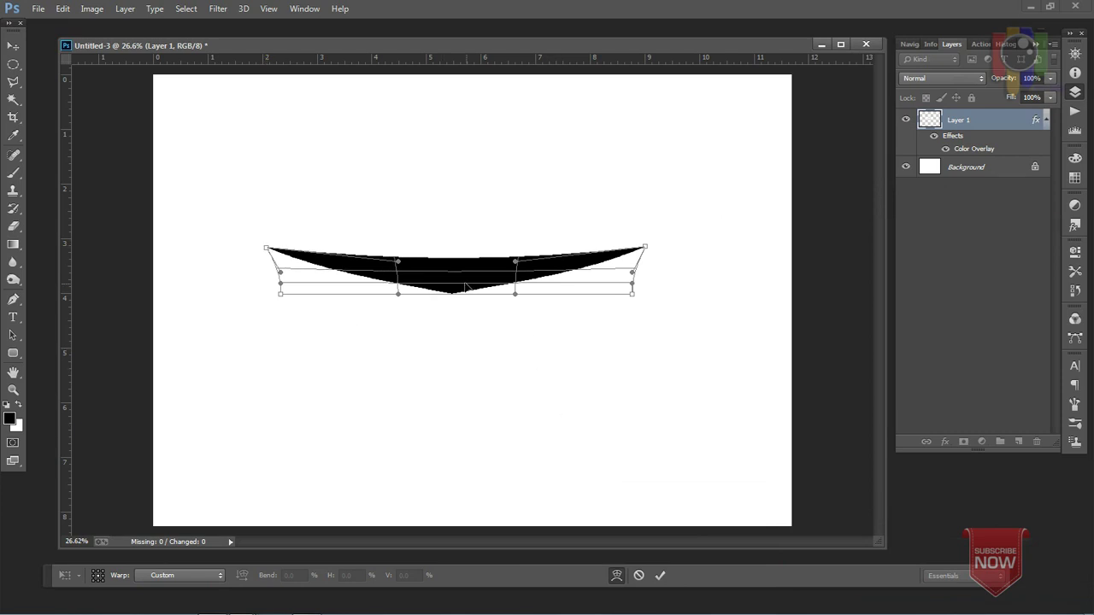
pyautogui.moveTo(266, 248); pyautogui.dragTo(261, 245)
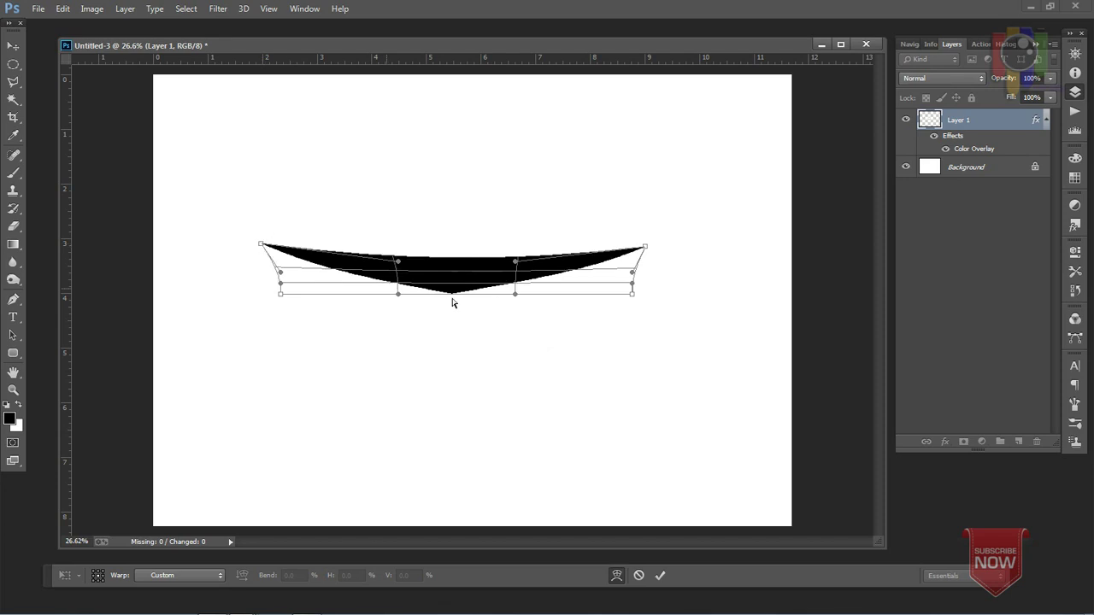
pyautogui.moveTo(647, 250); pyautogui.dragTo(654, 246)
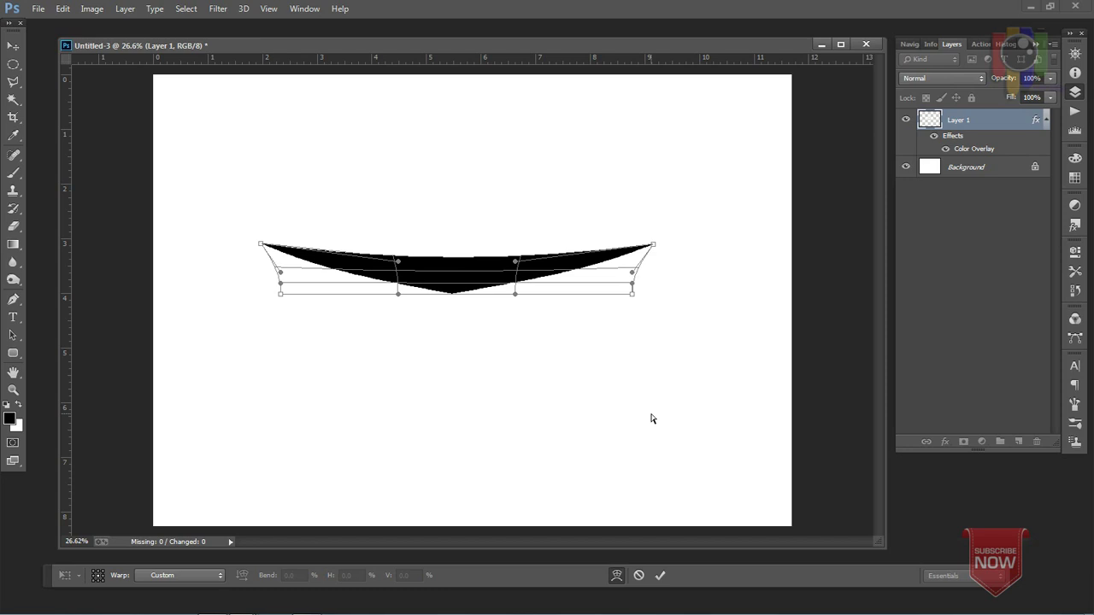
pyautogui.press('Return')
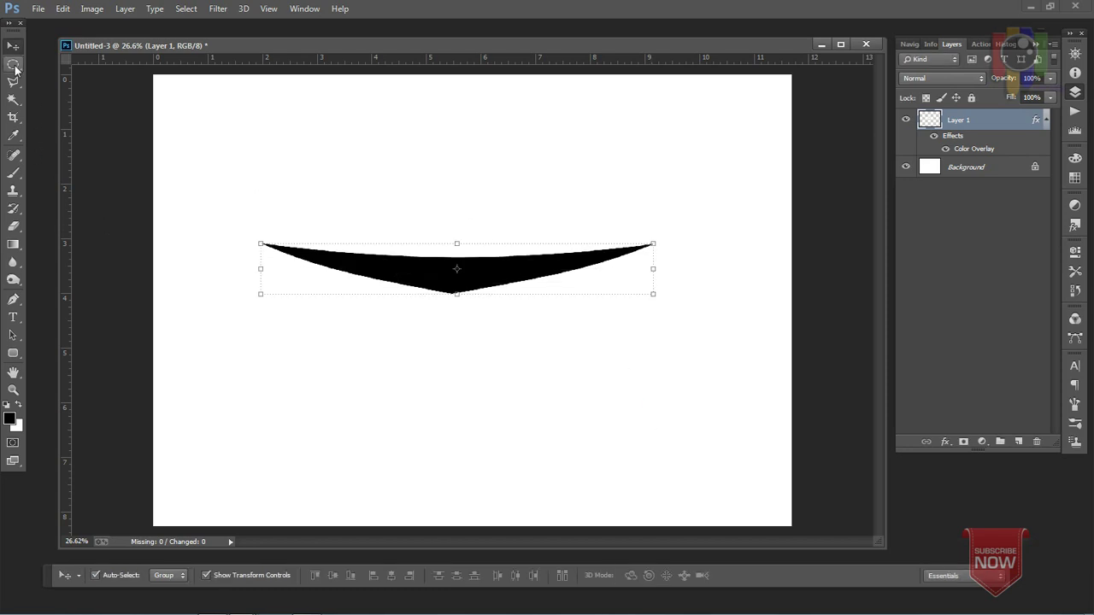
# Step: Select a circle at the wing's centre from the Background and paste it as Layer 2
pyautogui.click(14, 67)
pyautogui.rightClick(12, 66)
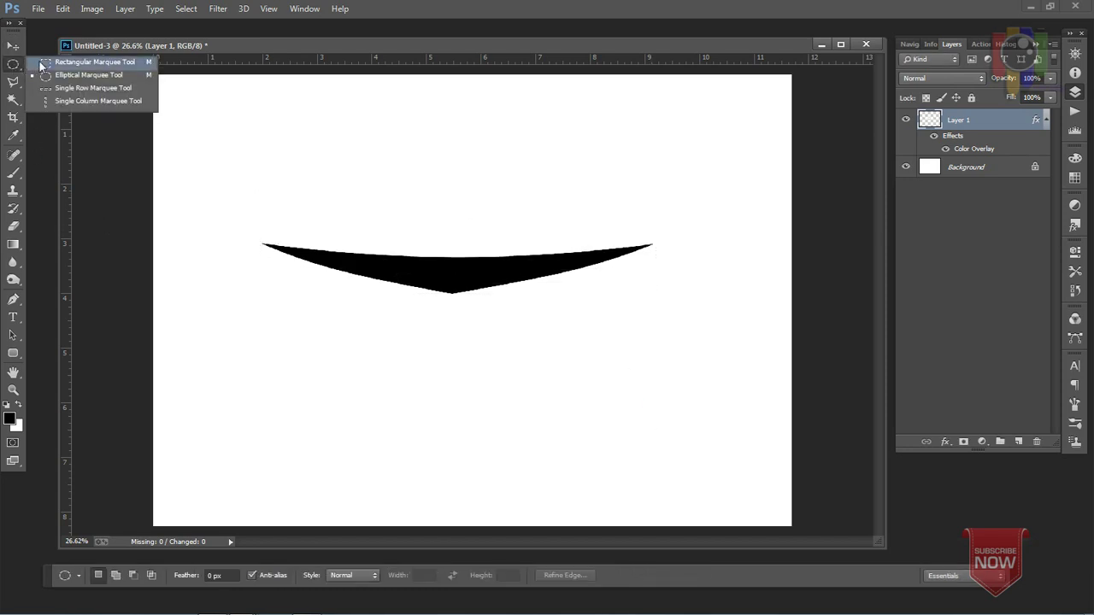
pyautogui.click(54, 76)
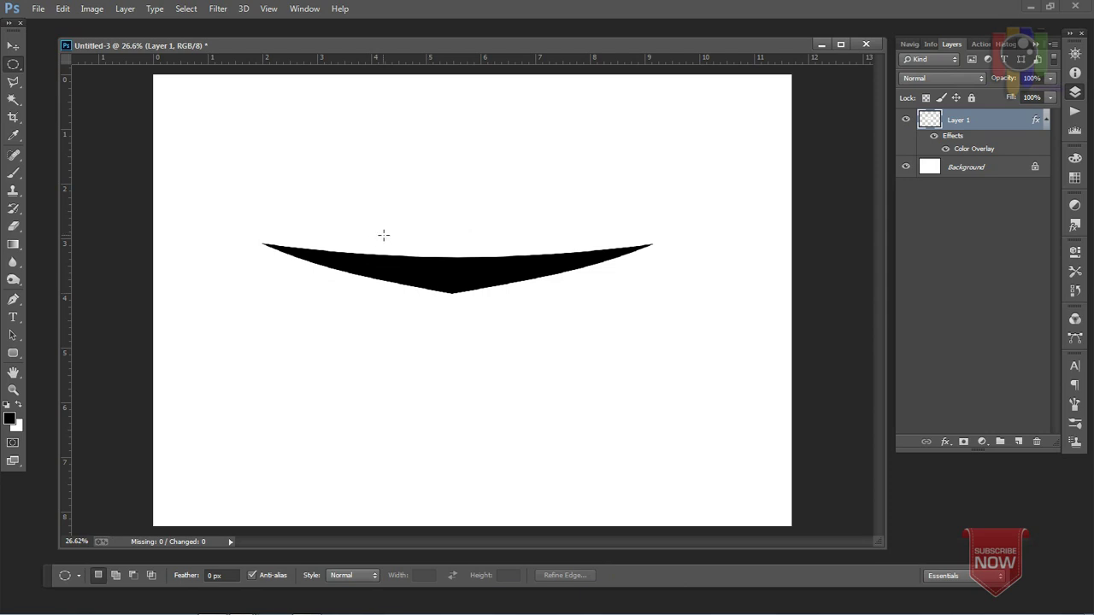
pyautogui.moveTo(452, 274); pyautogui.dragTo(497, 320)
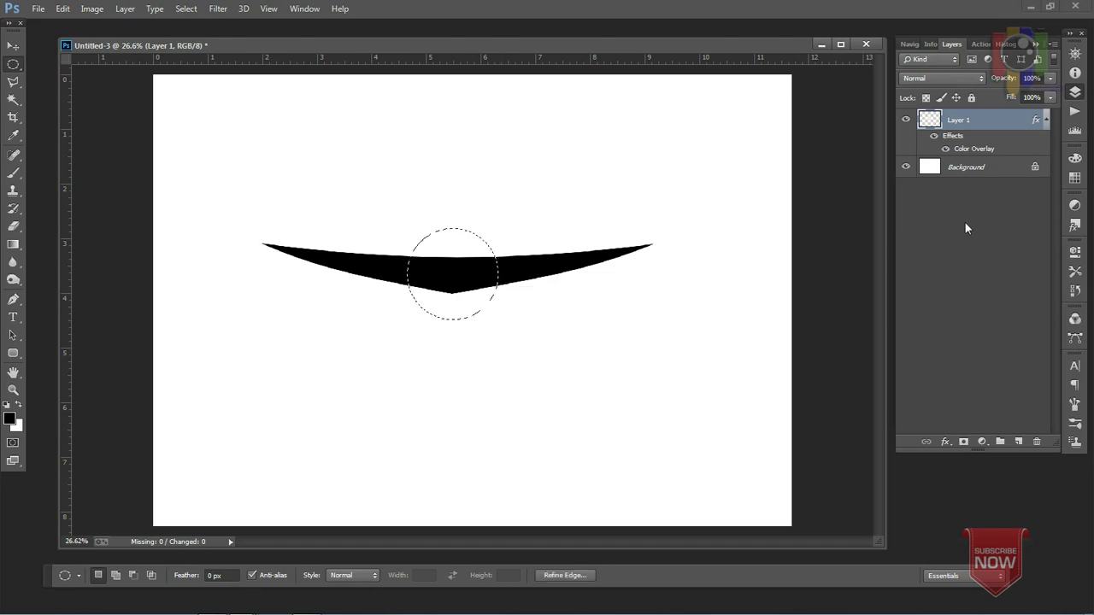
pyautogui.click(983, 170)
pyautogui.click(62, 9)
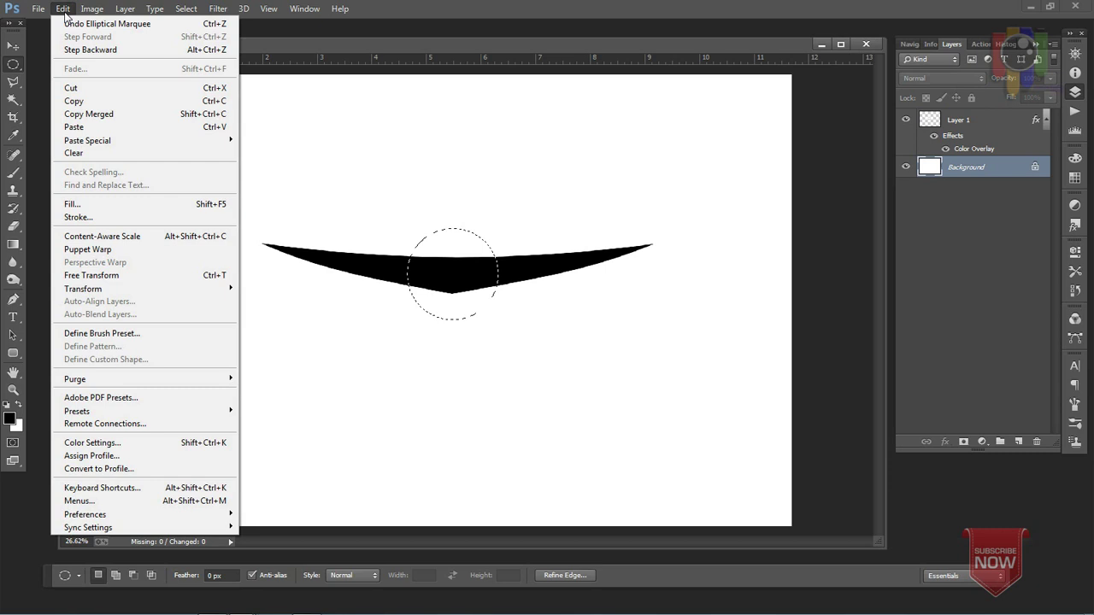
pyautogui.click(84, 103)
pyautogui.click(62, 9)
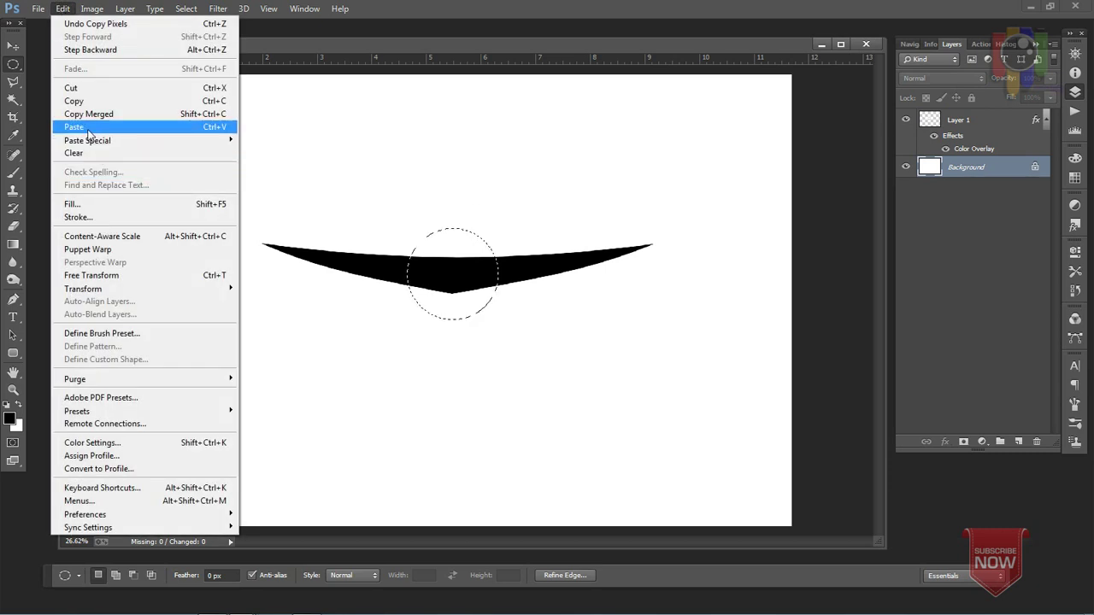
pyautogui.click(75, 127)
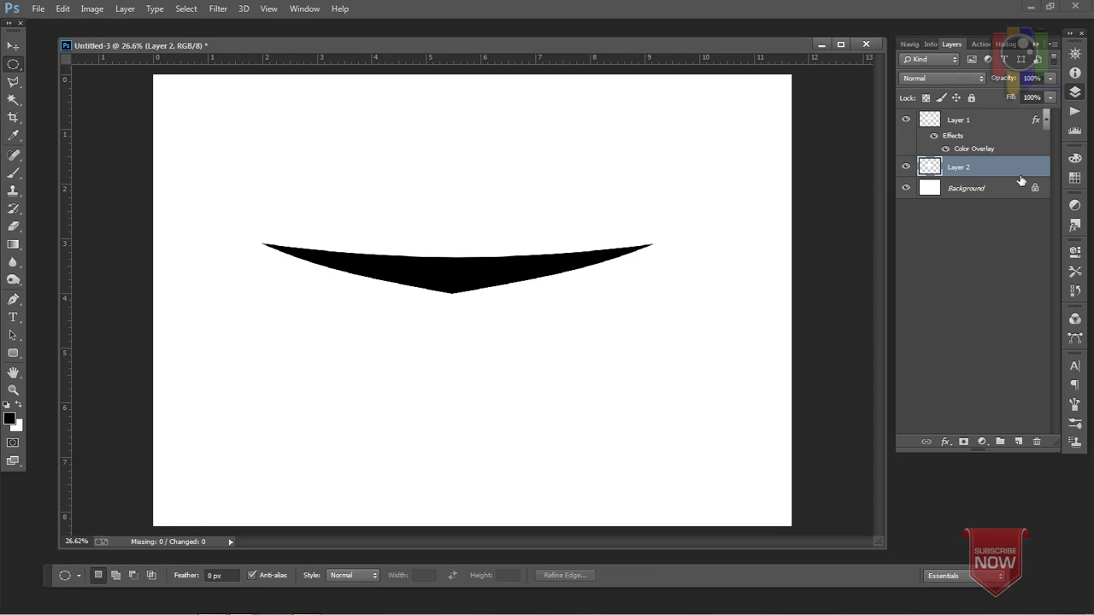
# Step: Give Layer 2 a black (000000) Color Overlay layer style
pyautogui.doubleClick(1011, 170)
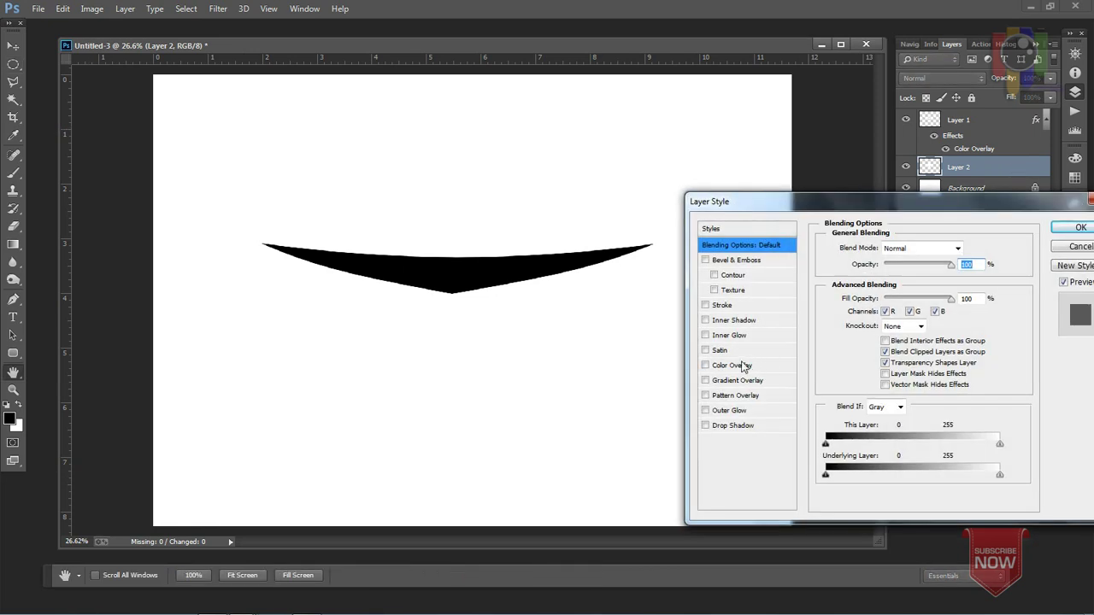
pyautogui.click(742, 366)
pyautogui.click(964, 249)
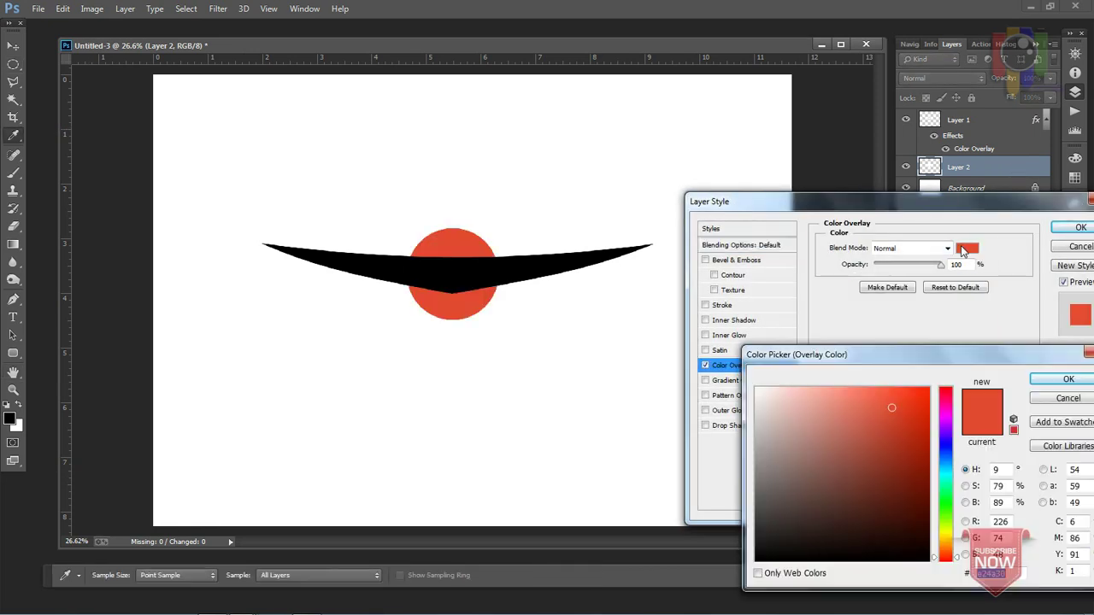
pyautogui.moveTo(890, 525); pyautogui.dragTo(931, 562)
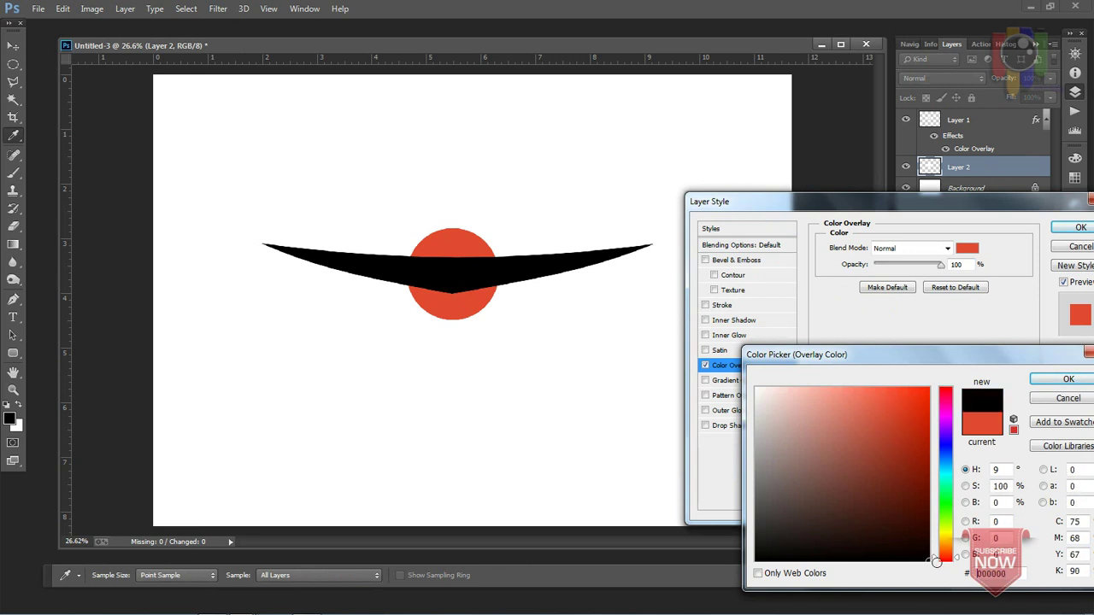
pyautogui.click(1065, 381)
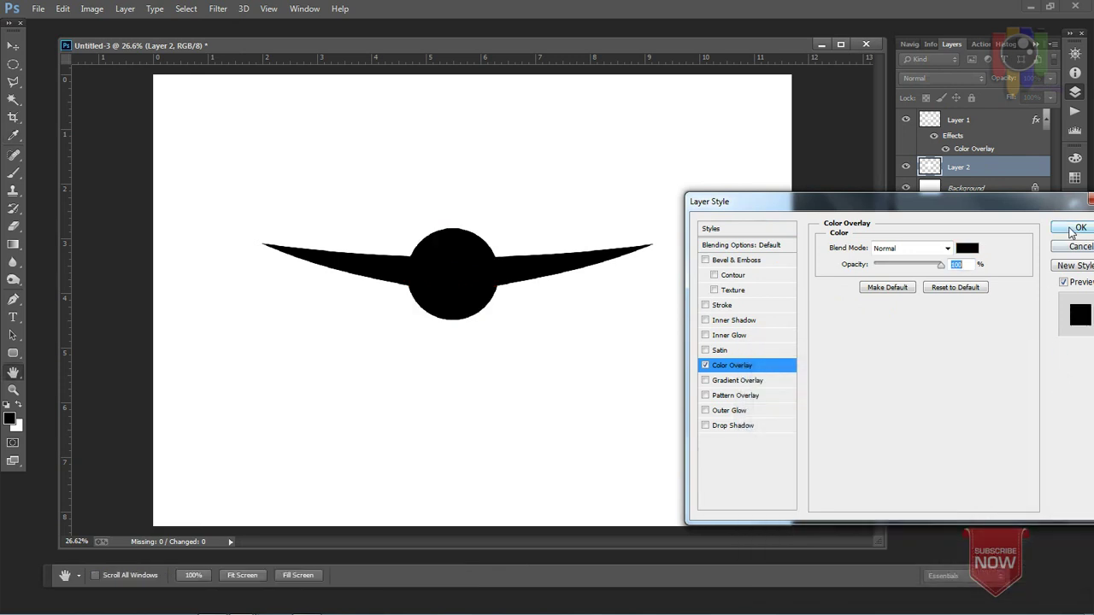
pyautogui.click(1080, 227)
pyautogui.click(10, 47)
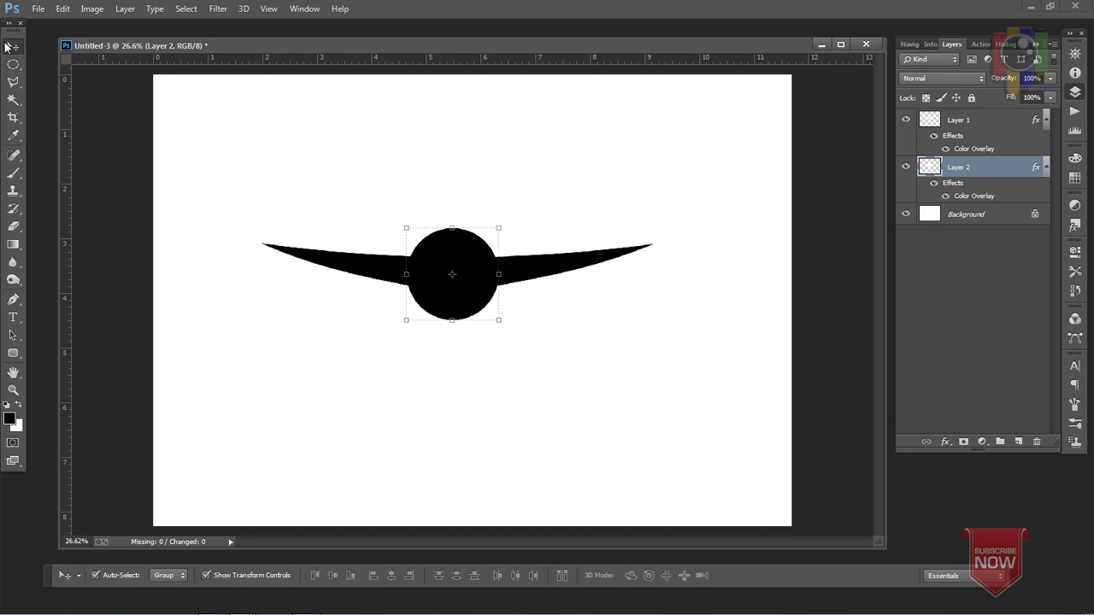
# Step: Duplicate the fuselage circle, move it under the right wing, and shrink it to engine size
pyautogui.rightClick(1000, 168)
pyautogui.click(853, 100)
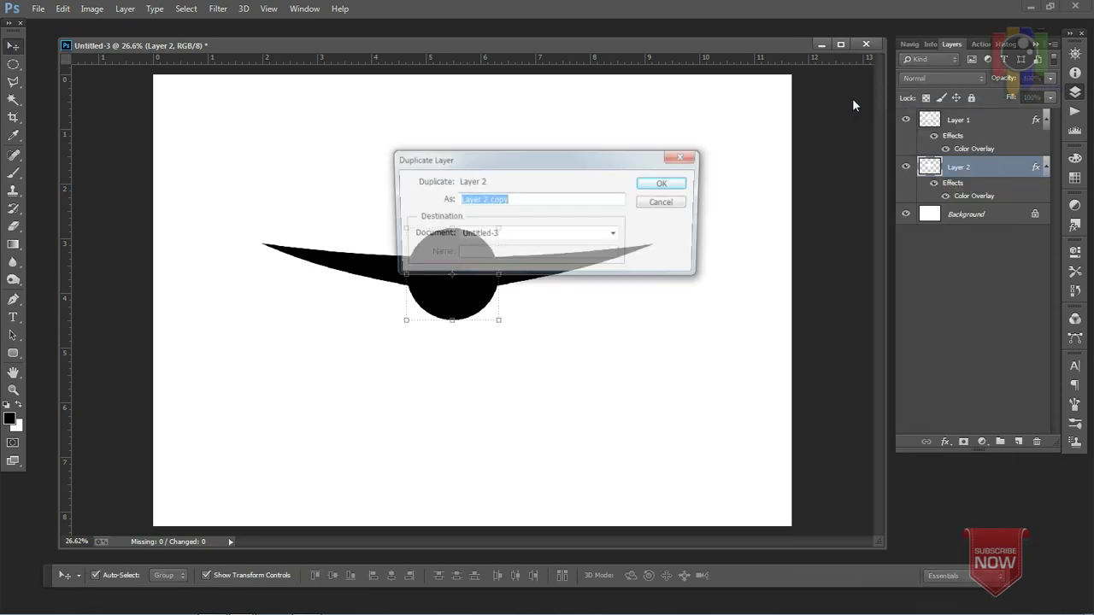
pyautogui.click(680, 182)
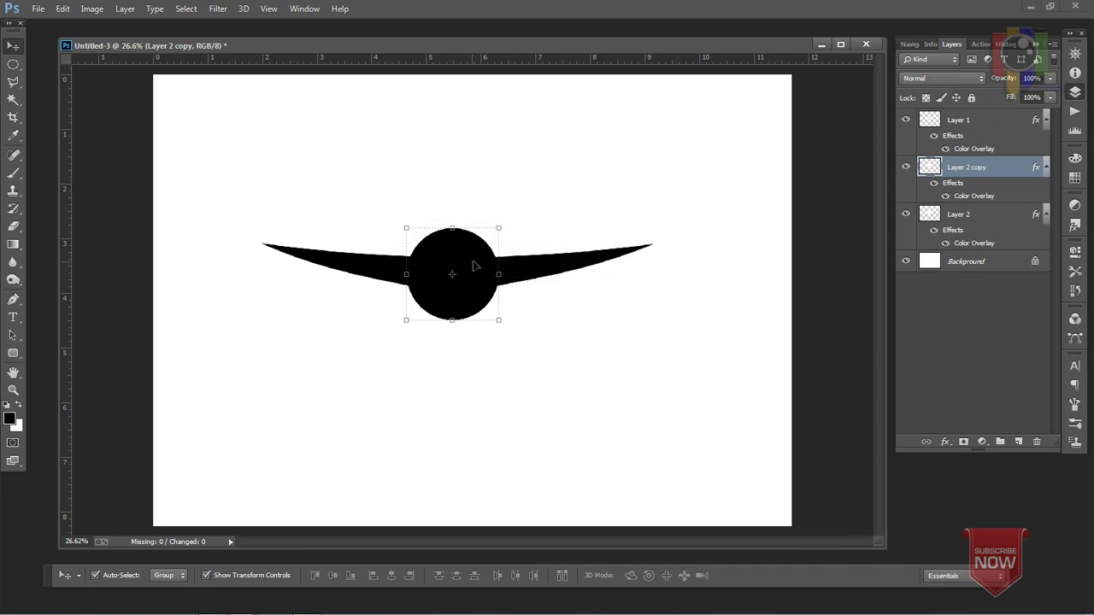
pyautogui.moveTo(465, 244); pyautogui.dragTo(635, 248)
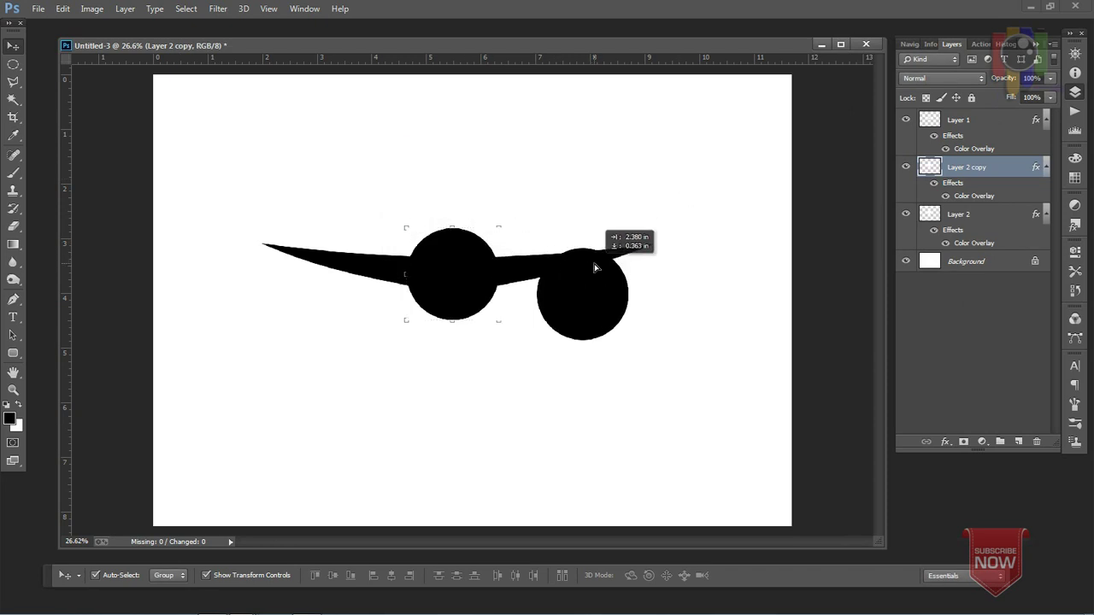
pyautogui.hotkey('ctrl', 't')
pyautogui.scroll(2, 524, 286)
pyautogui.moveTo(671, 231)
pyautogui.mouseDown()
pyautogui.moveTo(619, 273)
pyautogui.moveTo(630, 276)
pyautogui.moveTo(581, 283)
pyautogui.mouseUp()
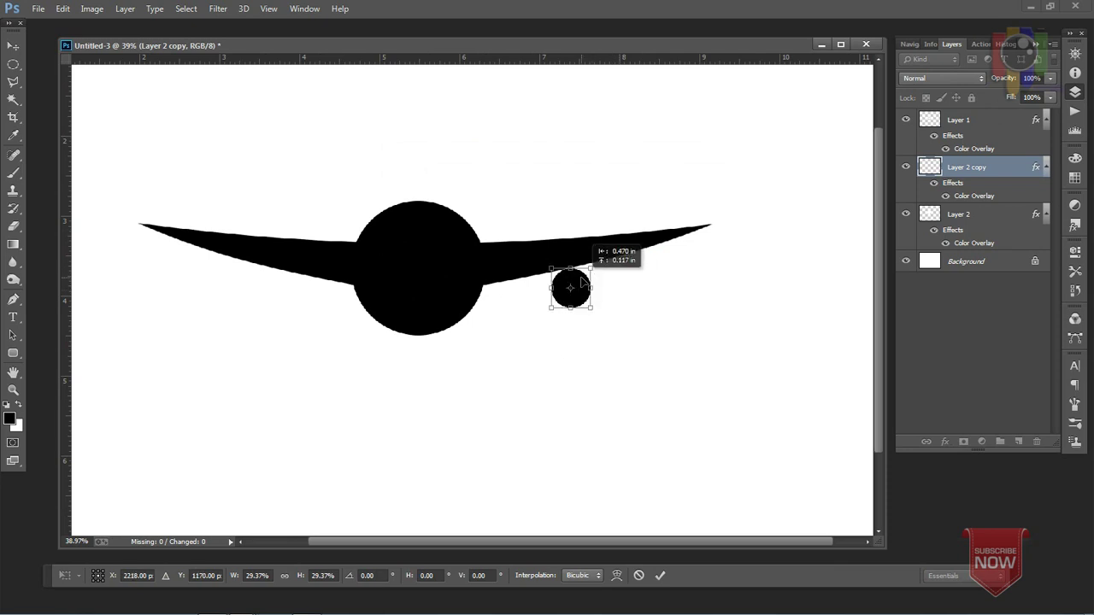
pyautogui.press('Return')
# Step: Add a second engine further out under the right wing and adjust both right engines
pyautogui.keyDown('alt'); pyautogui.moveTo(579, 283); pyautogui.dragTo(643, 264); pyautogui.keyUp('alt')
pyautogui.press('Down')
pyautogui.press('Down')
pyautogui.press('Down')
pyautogui.press('Down')
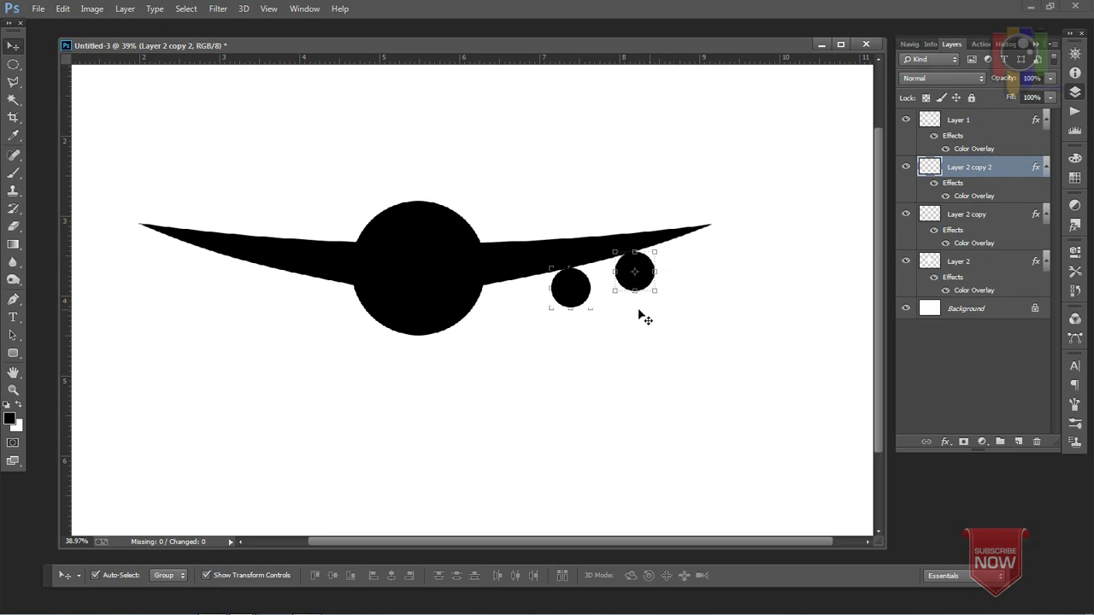
pyautogui.moveTo(572, 290); pyautogui.dragTo(576, 290)
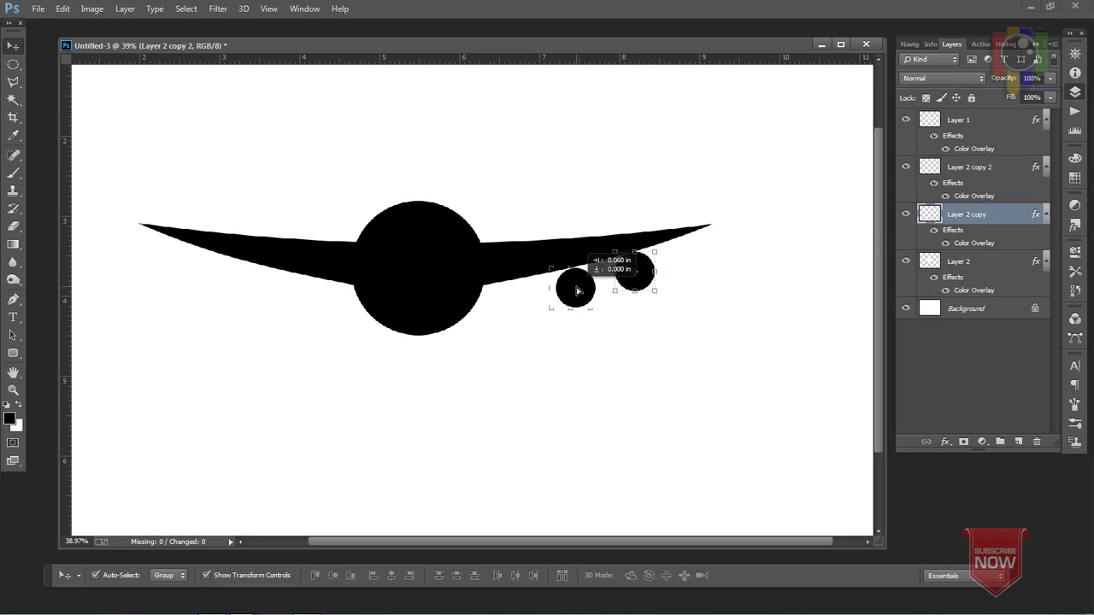
pyautogui.click(667, 359)
pyautogui.click(588, 297)
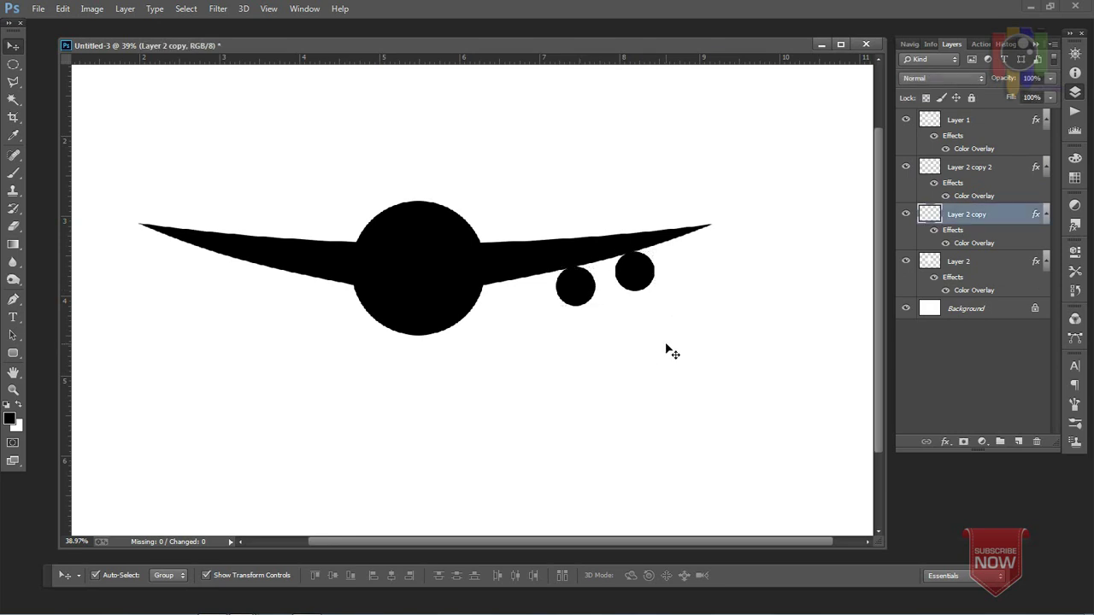
pyautogui.click(665, 353)
pyautogui.click(586, 297)
# Step: Duplicate the engine twice to place two engines under the left wing
pyautogui.rightClick(1004, 219)
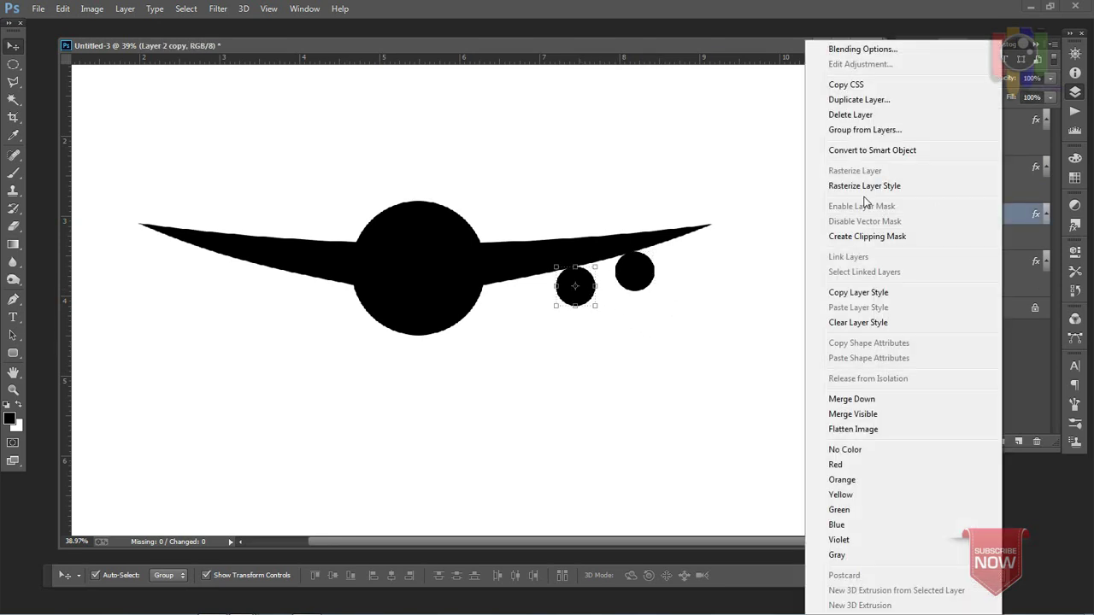
pyautogui.click(871, 104)
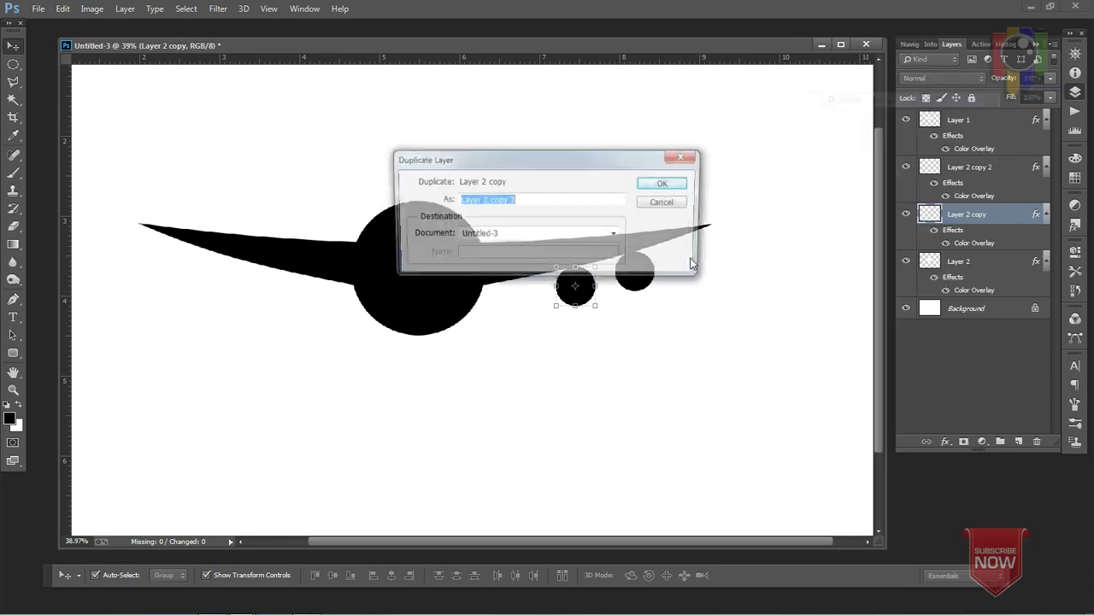
pyautogui.click(670, 187)
pyautogui.moveTo(588, 295); pyautogui.dragTo(276, 297)
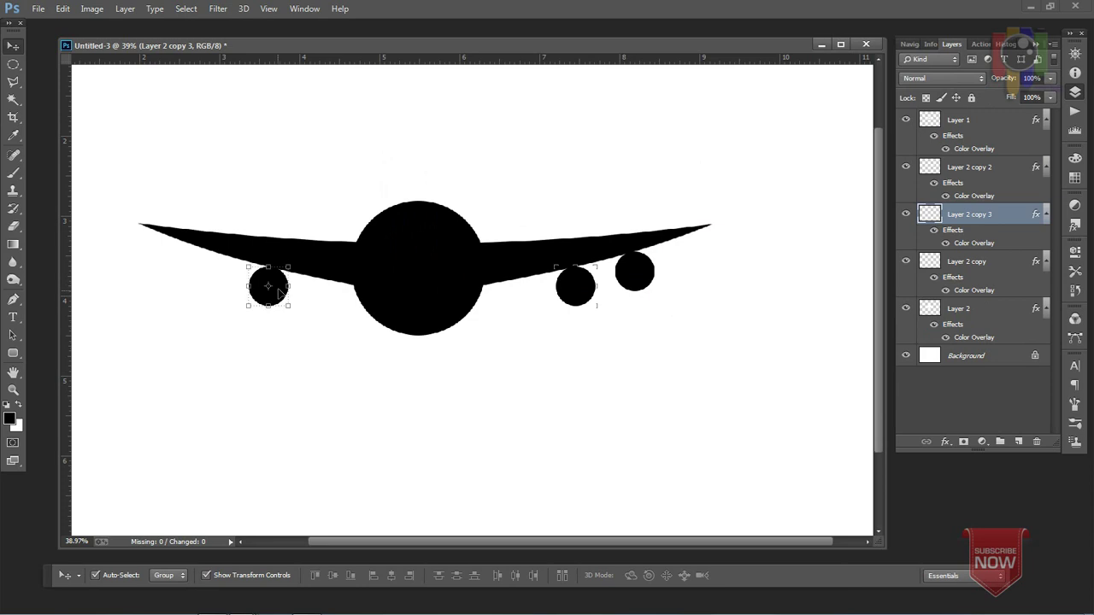
pyautogui.rightClick(1010, 221)
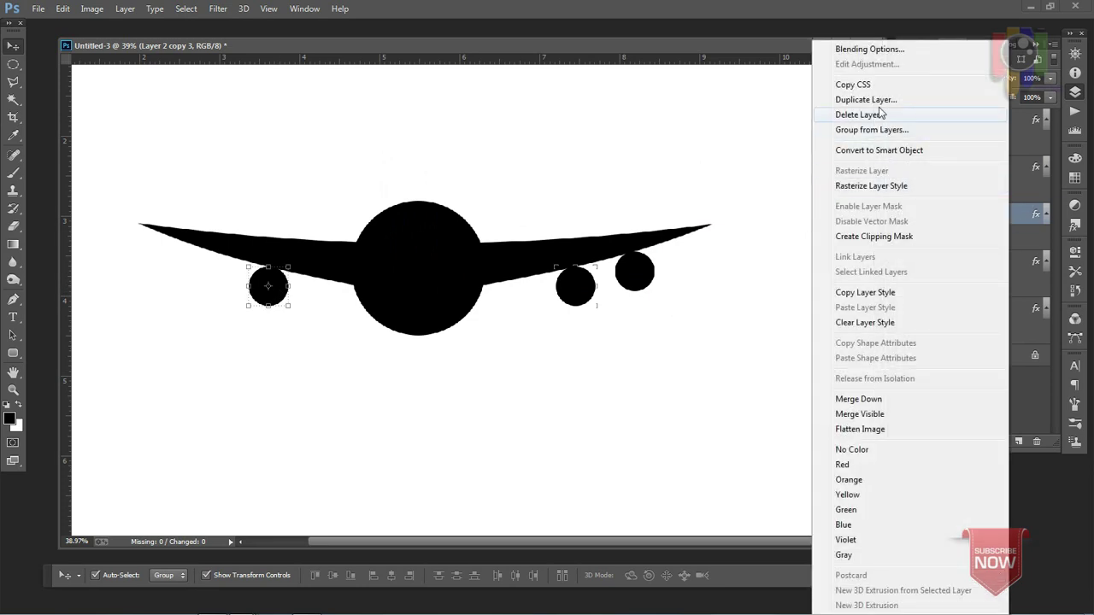
pyautogui.click(874, 101)
pyautogui.click(666, 185)
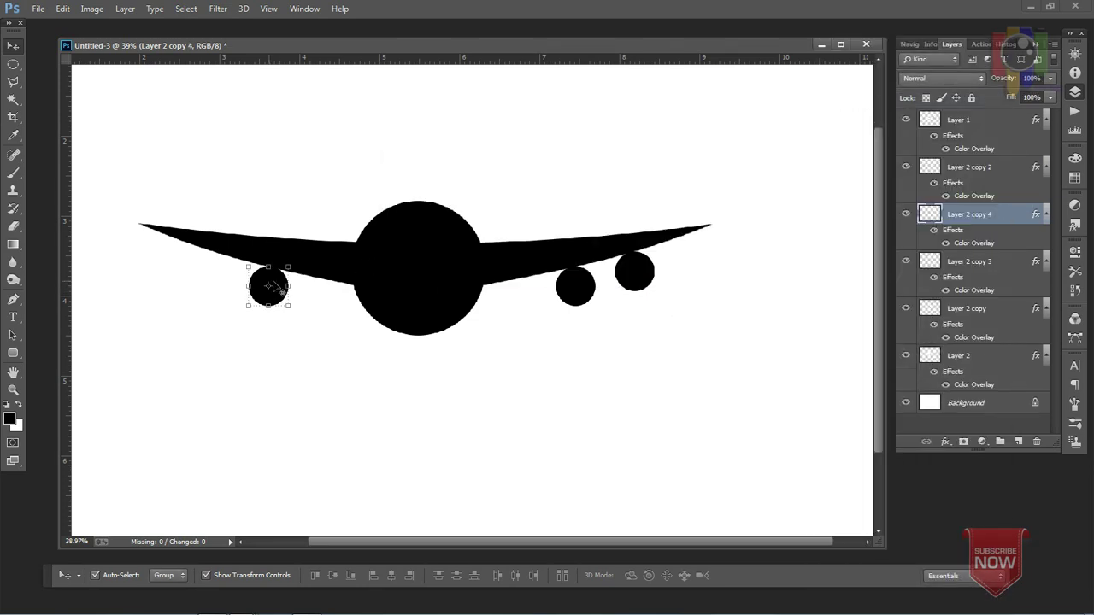
pyautogui.moveTo(279, 284); pyautogui.dragTo(220, 270)
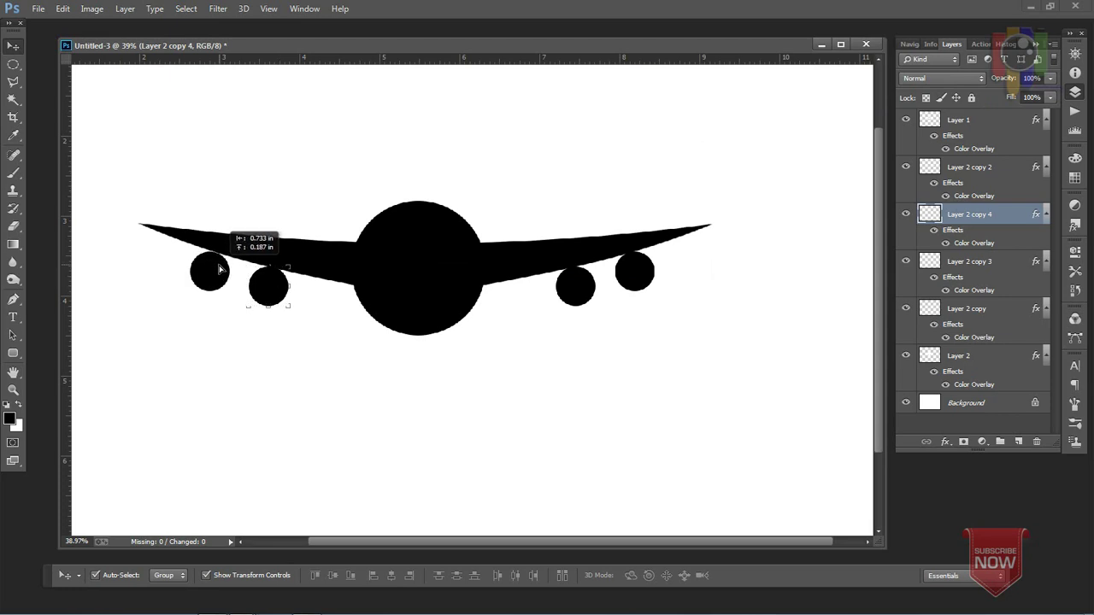
# Step: Nudge the outer left engine slightly left and deselect all layers
pyautogui.click(352, 374)
pyautogui.moveTo(209, 273); pyautogui.dragTo(208, 274)
pyautogui.click(308, 359)
pyautogui.click(211, 282)
pyautogui.click(338, 363)
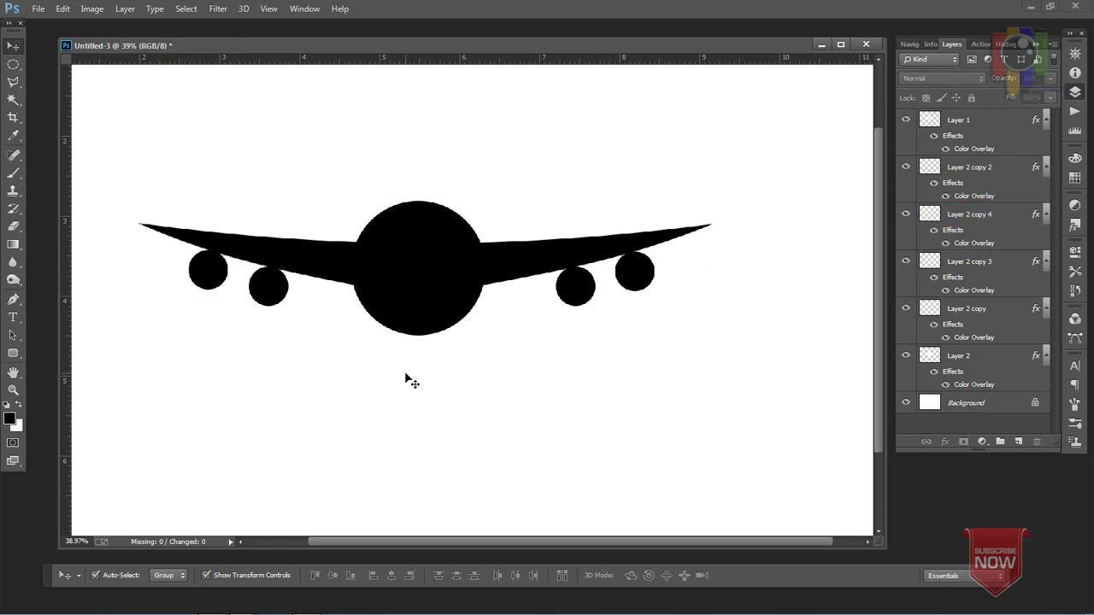
# Step: Select all airplane layers together and move the whole plane to the canvas centre
pyautogui.hotkey('ctrl', '-')
pyautogui.hotkey('ctrl', '-')
pyautogui.hotkey('ctrl', '0')
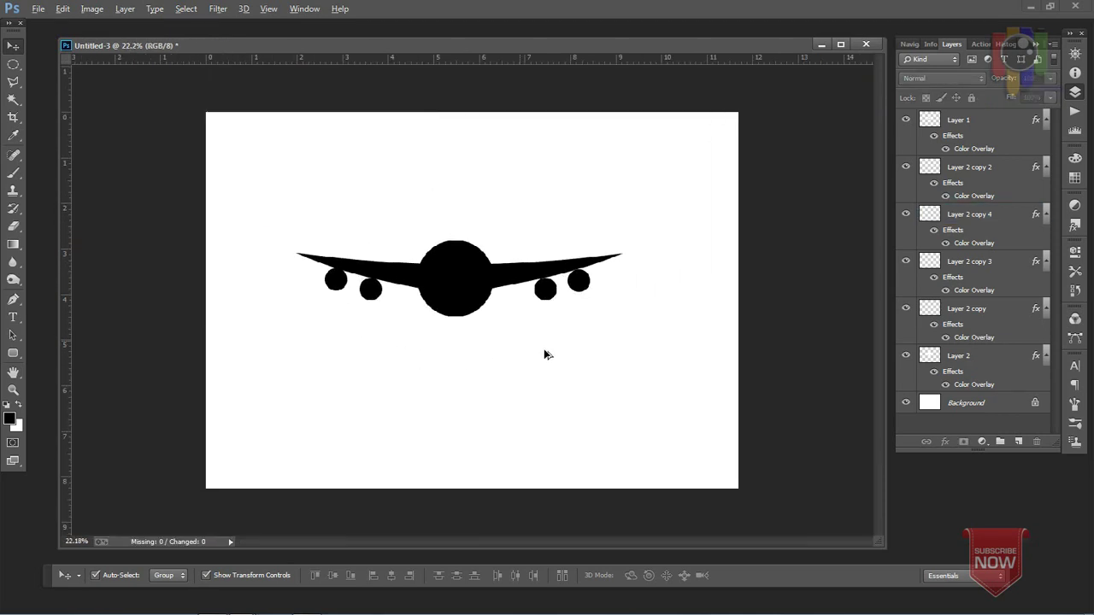
pyautogui.moveTo(655, 348); pyautogui.dragTo(290, 235)
pyautogui.moveTo(458, 301); pyautogui.dragTo(476, 306)
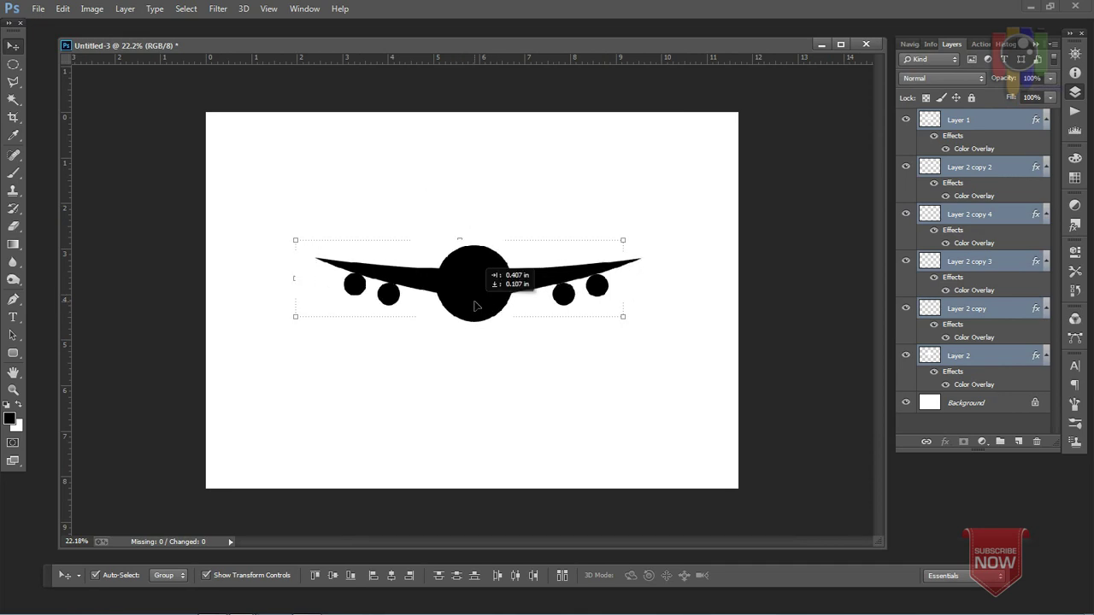
pyautogui.click(541, 393)
# Step: Use ruler guides to check the airplane's alignment, then clear them and zoom back in
pyautogui.moveTo(62, 192)
pyautogui.mouseDown()
pyautogui.moveTo(506, 270)
pyautogui.moveTo(473, 276)
pyautogui.mouseUp()
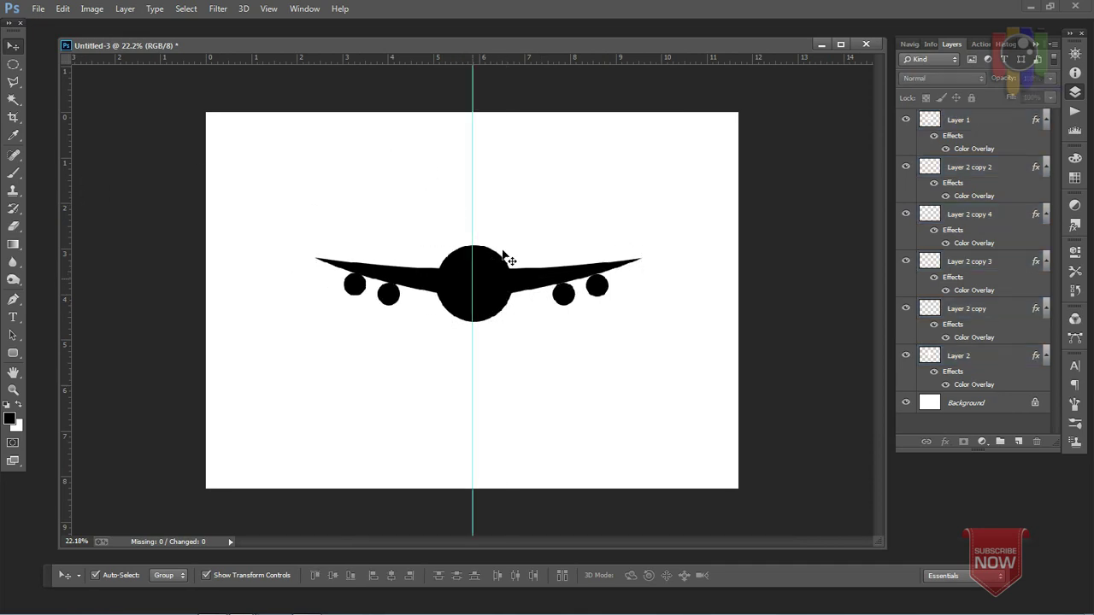
pyautogui.moveTo(544, 59); pyautogui.dragTo(541, 300)
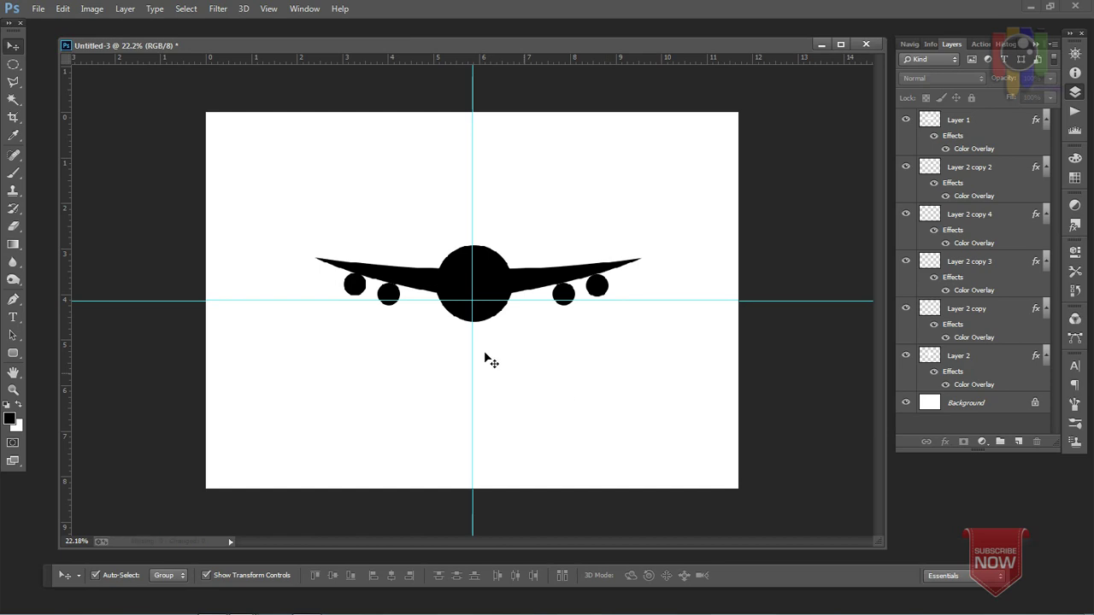
pyautogui.hotkey('ctrl', 'alt', 'a')
pyautogui.scroll(2, 481, 333)
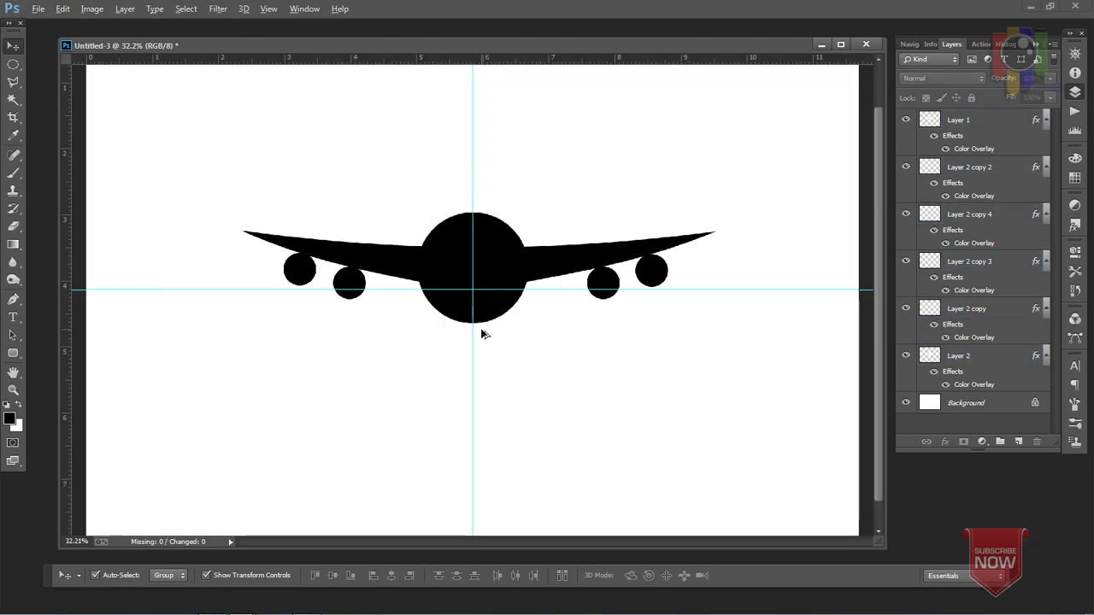
pyautogui.scroll(-1, 481, 333)
pyautogui.moveTo(471, 323); pyautogui.dragTo(92, 303)
pyautogui.moveTo(457, 294)
pyautogui.mouseDown()
pyautogui.moveTo(461, 529)
pyautogui.moveTo(536, 62)
pyautogui.mouseUp()
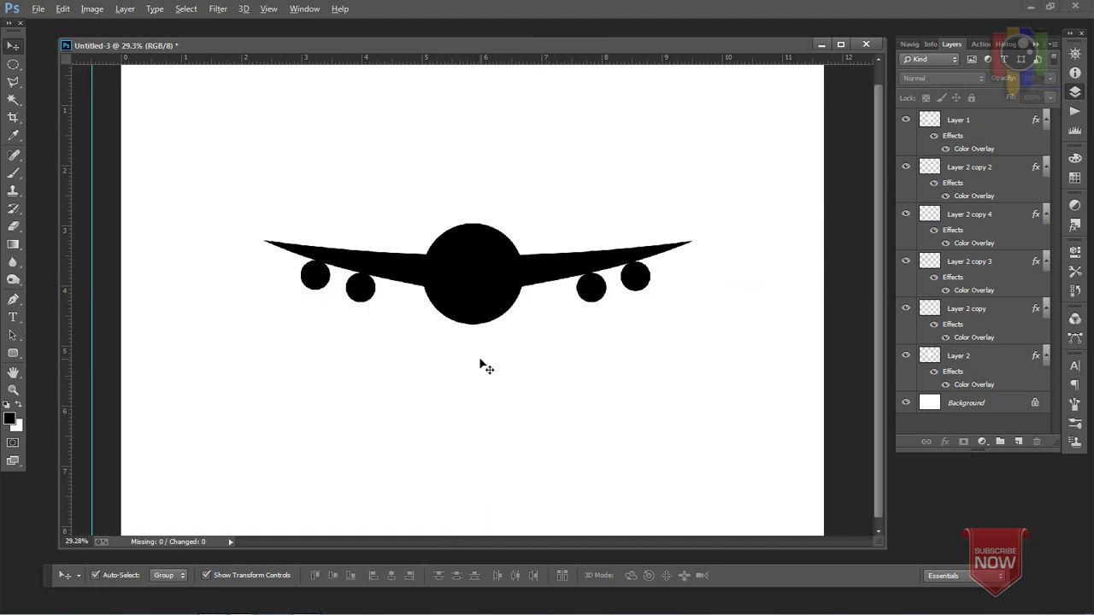
pyautogui.scroll(1, 481, 363)
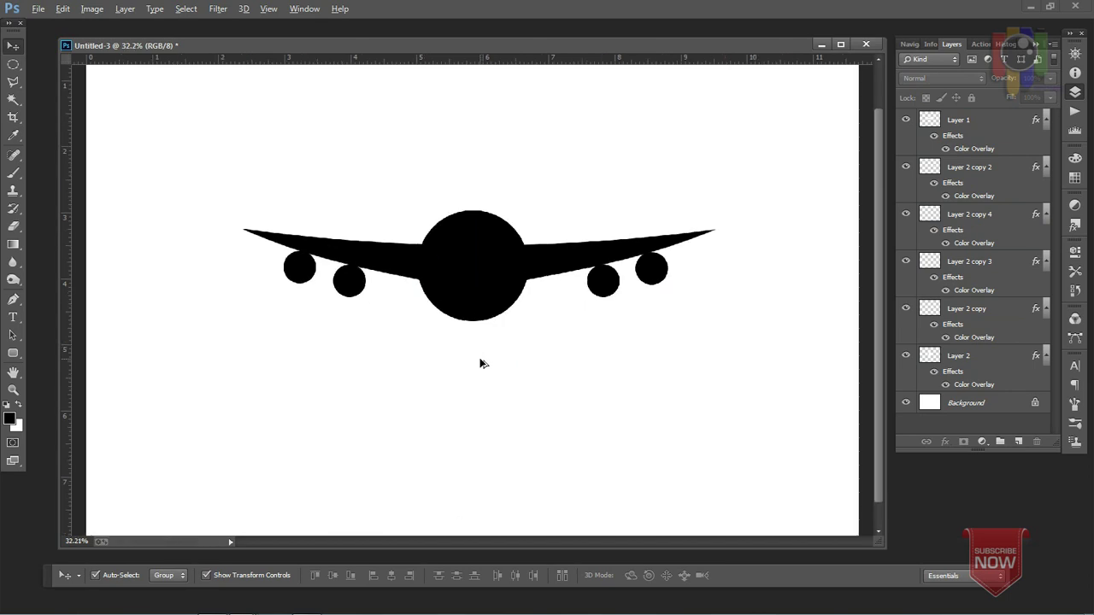
pyautogui.scroll(1, 481, 364)
pyautogui.scroll(1, 480, 363)
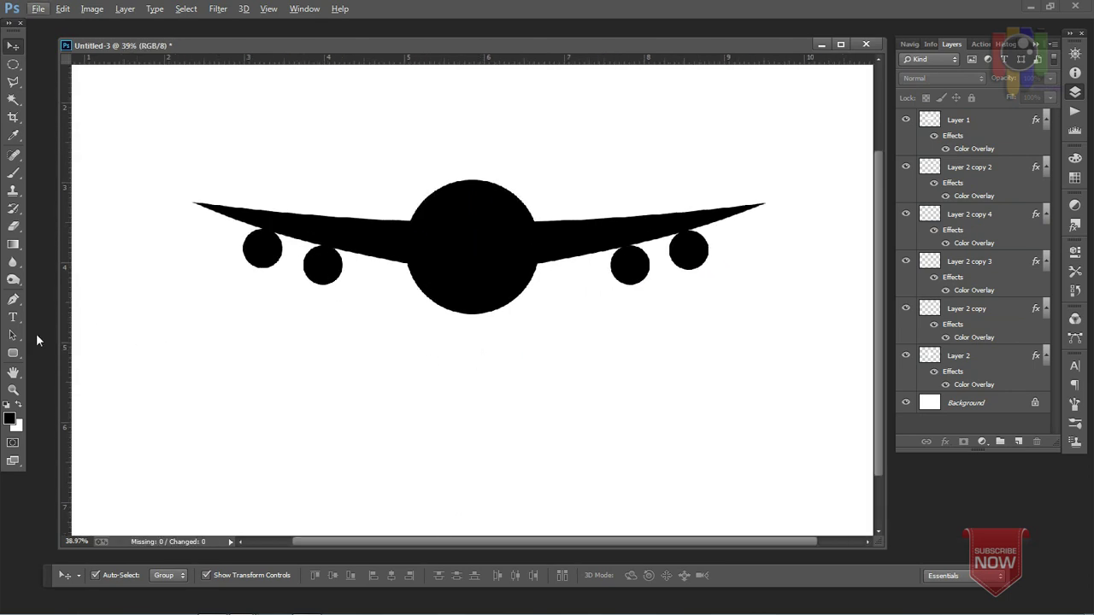
# Step: Select a wide rectangle below the airplane, copy merged, and paste it as Layer 3
pyautogui.click(14, 67)
pyautogui.click(52, 65)
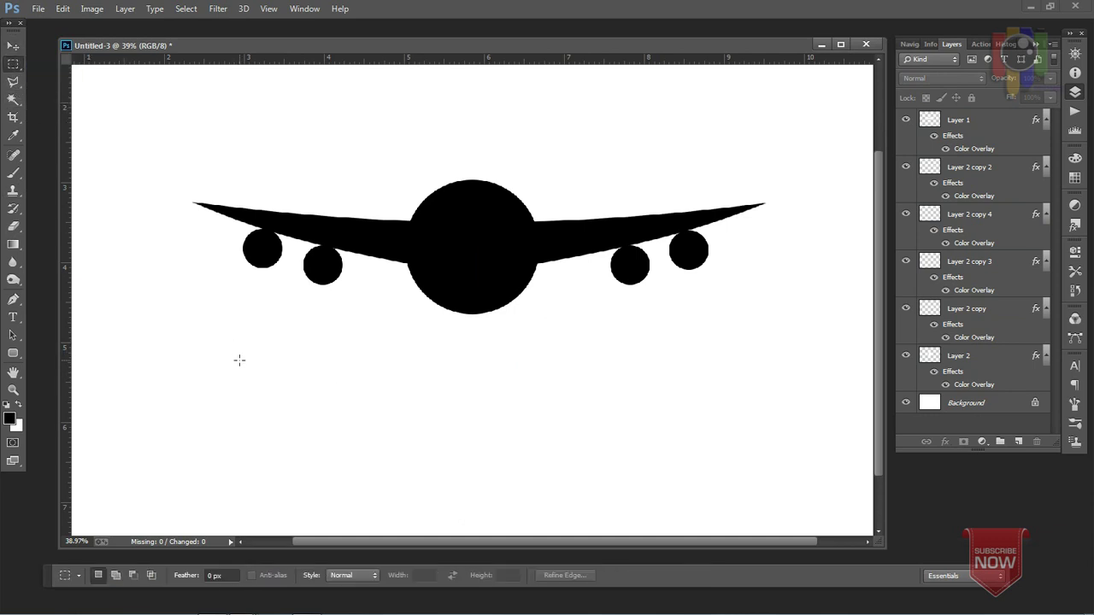
pyautogui.moveTo(242, 348)
pyautogui.mouseDown()
pyautogui.moveTo(686, 386)
pyautogui.moveTo(698, 398)
pyautogui.mouseUp()
pyautogui.click(997, 411)
pyautogui.click(62, 8)
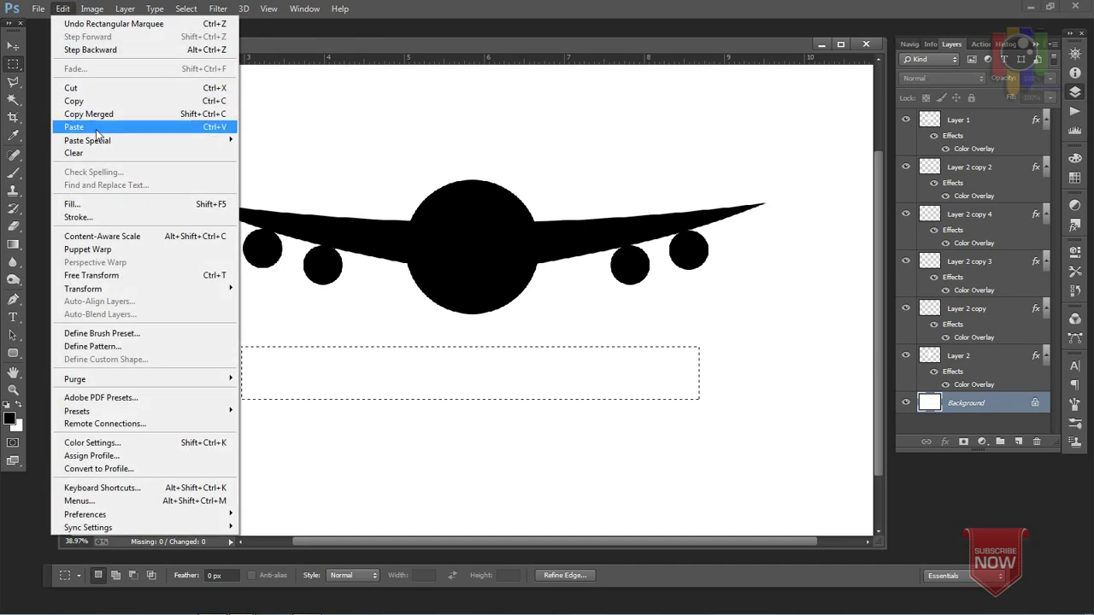
pyautogui.click(128, 114)
pyautogui.click(62, 9)
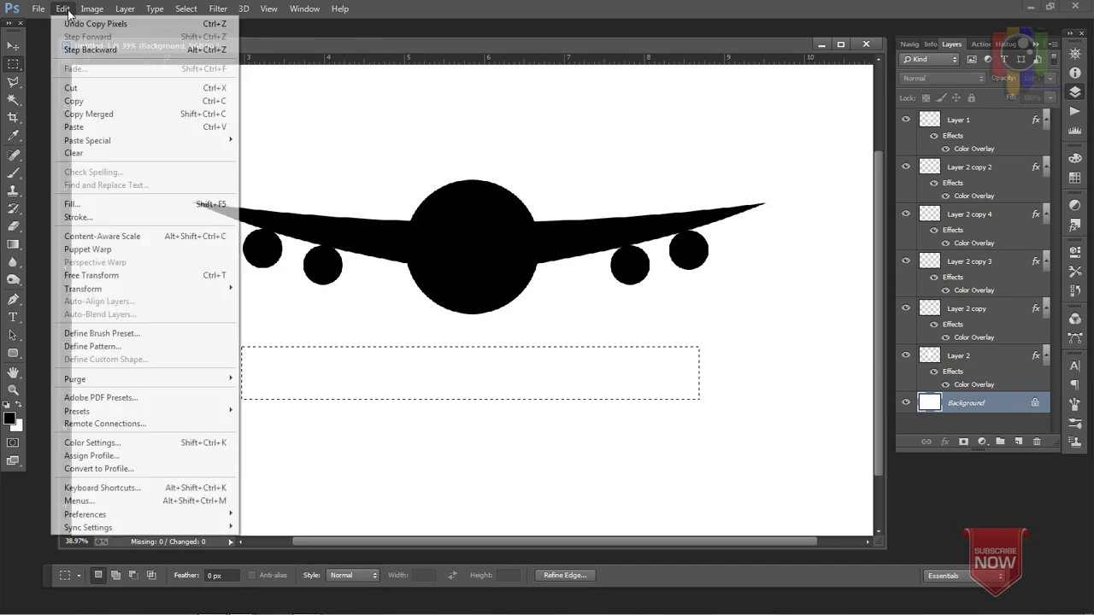
pyautogui.click(74, 127)
# Step: Give Layer 3 a black (000000) Color Overlay layer style
pyautogui.doubleClick(1018, 404)
pyautogui.click(744, 366)
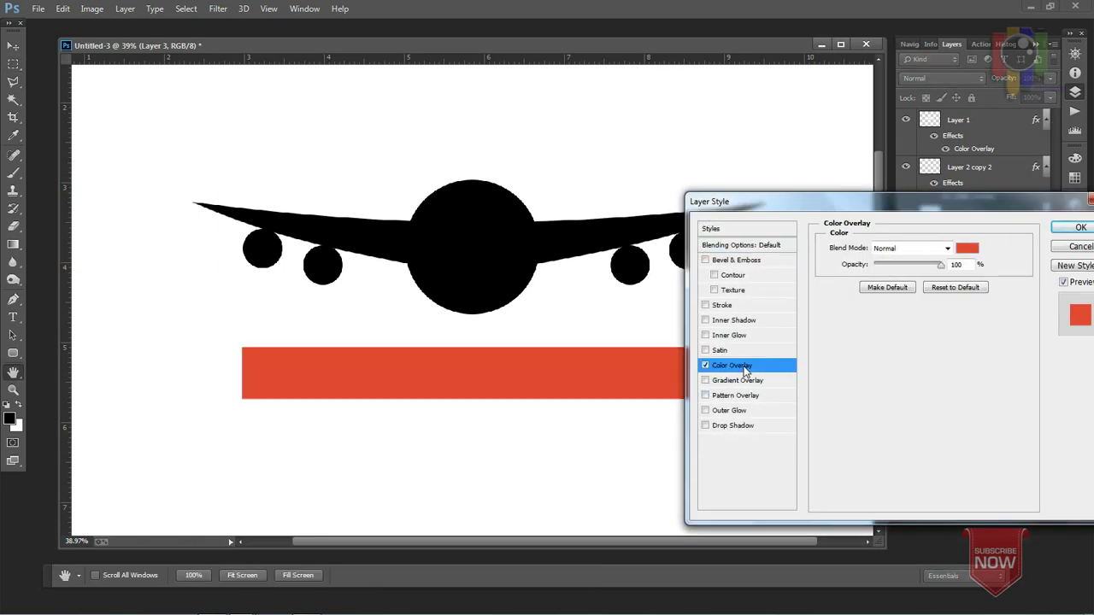
pyautogui.click(965, 250)
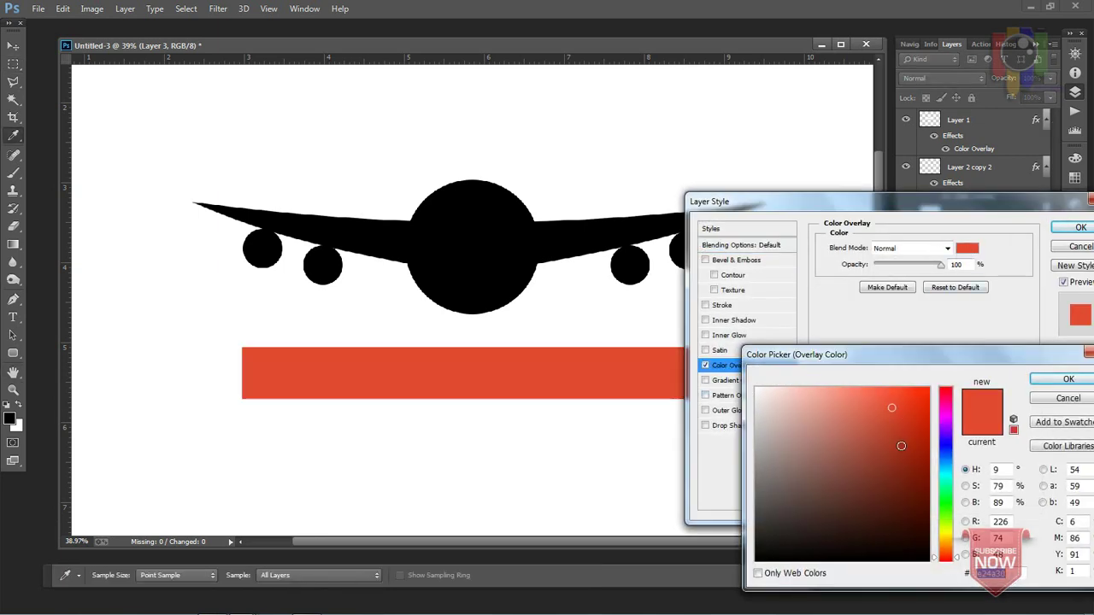
pyautogui.moveTo(901, 476); pyautogui.dragTo(930, 562)
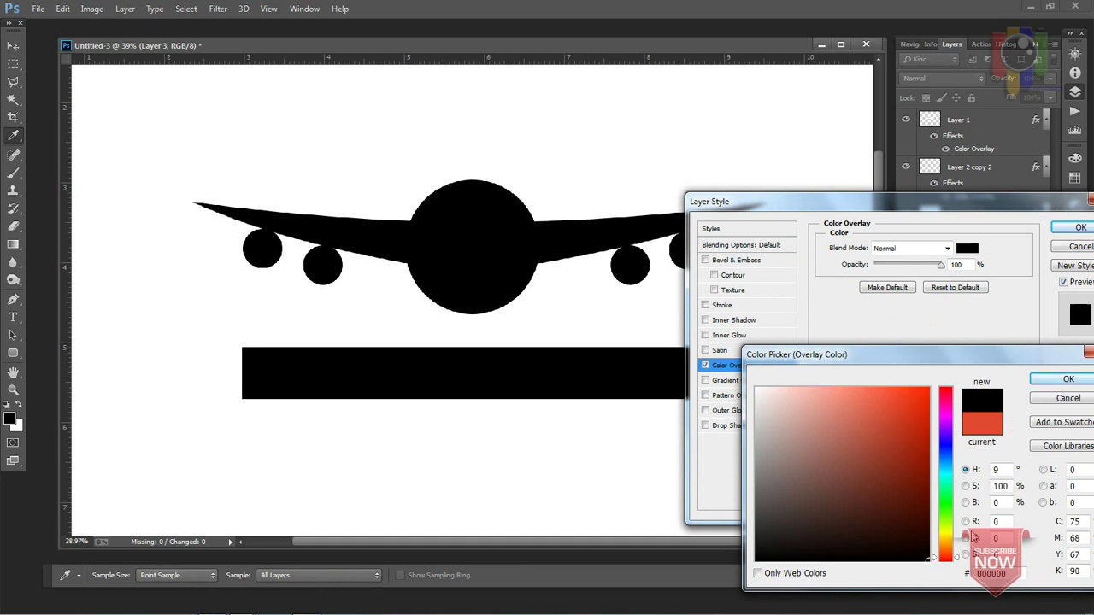
pyautogui.click(1068, 377)
pyautogui.click(1079, 227)
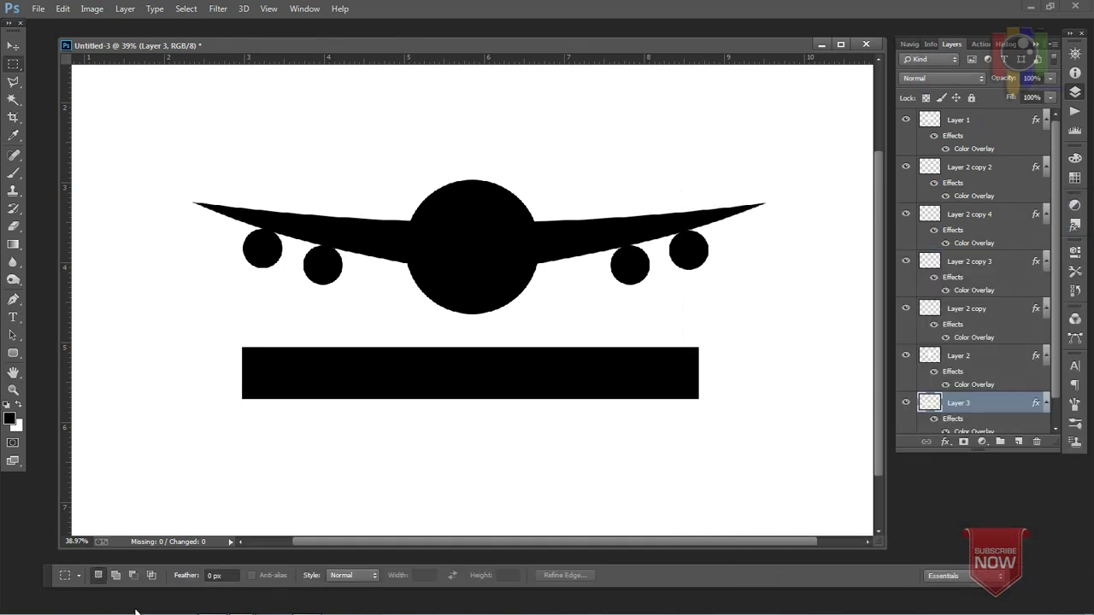
# Step: Move the black bar up under the airplane and pull its left and right ends inward
pyautogui.click(19, 605)
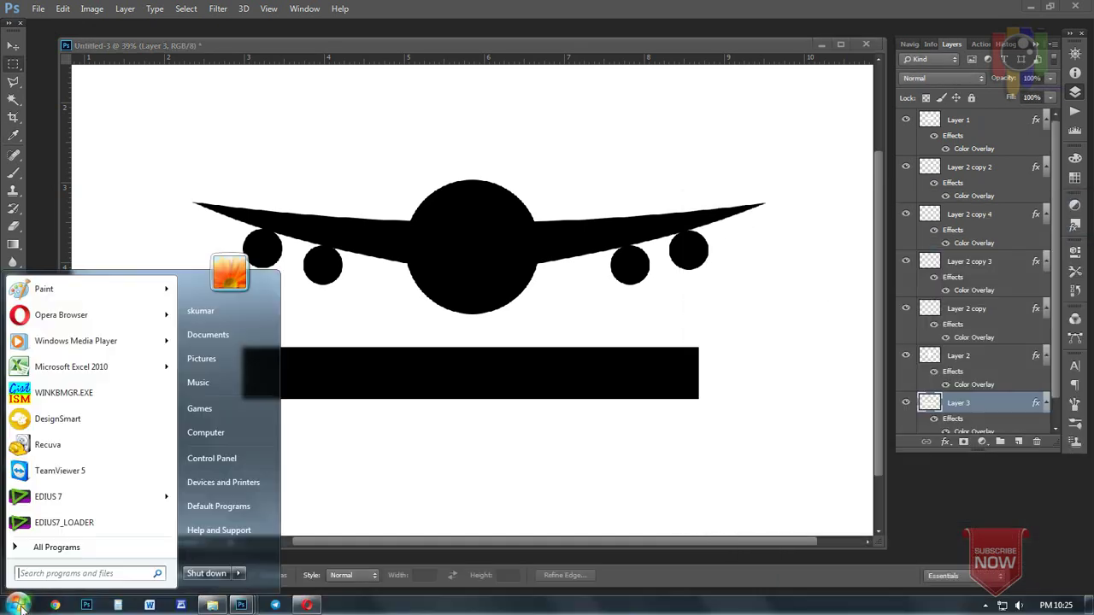
pyautogui.click(860, 540)
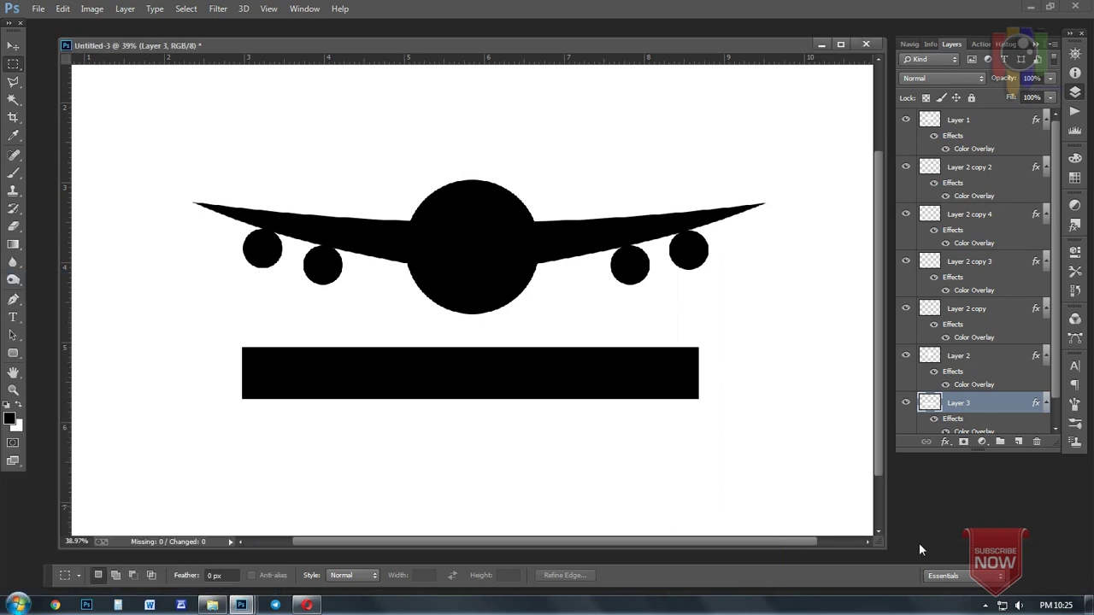
pyautogui.click(12, 46)
pyautogui.moveTo(527, 389); pyautogui.dragTo(562, 374)
pyautogui.hotkey('ctrl', 't')
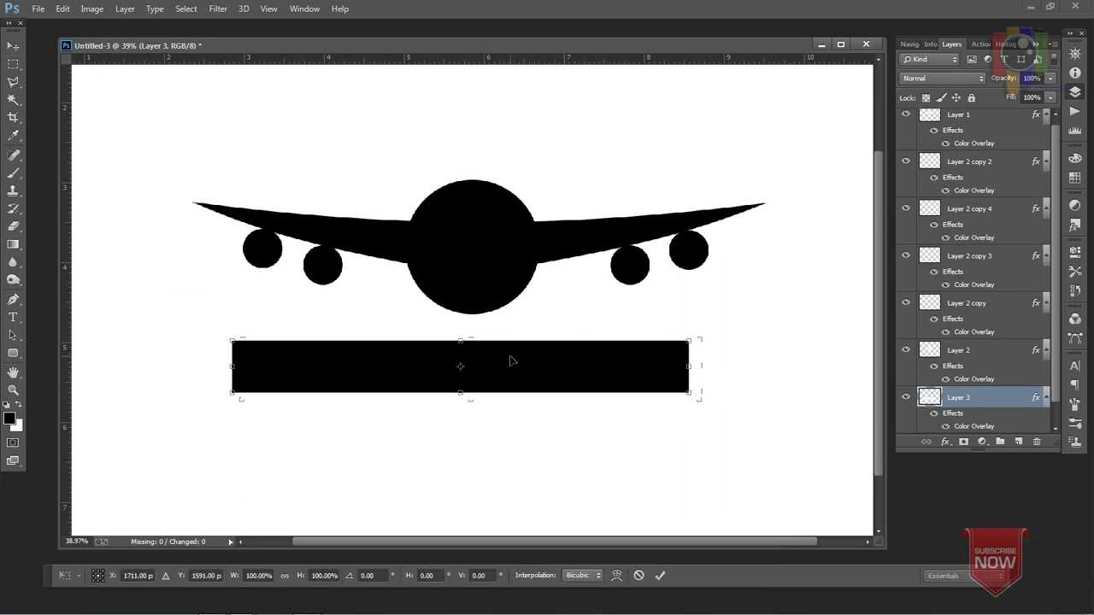
pyautogui.press('Return')
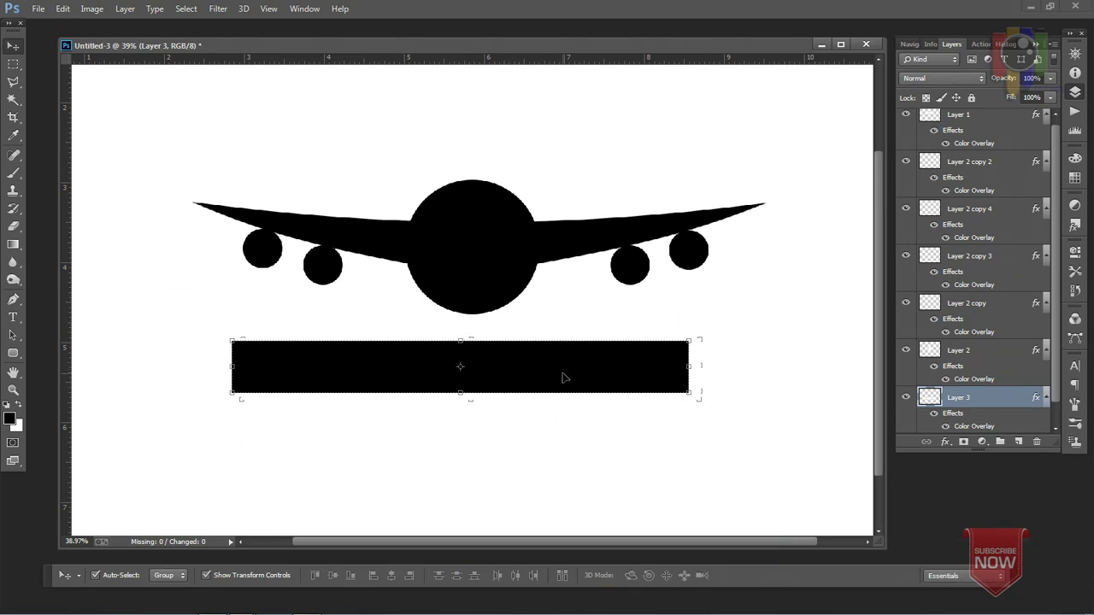
pyautogui.moveTo(563, 377); pyautogui.dragTo(574, 375)
pyautogui.moveTo(242, 365); pyautogui.dragTo(253, 366)
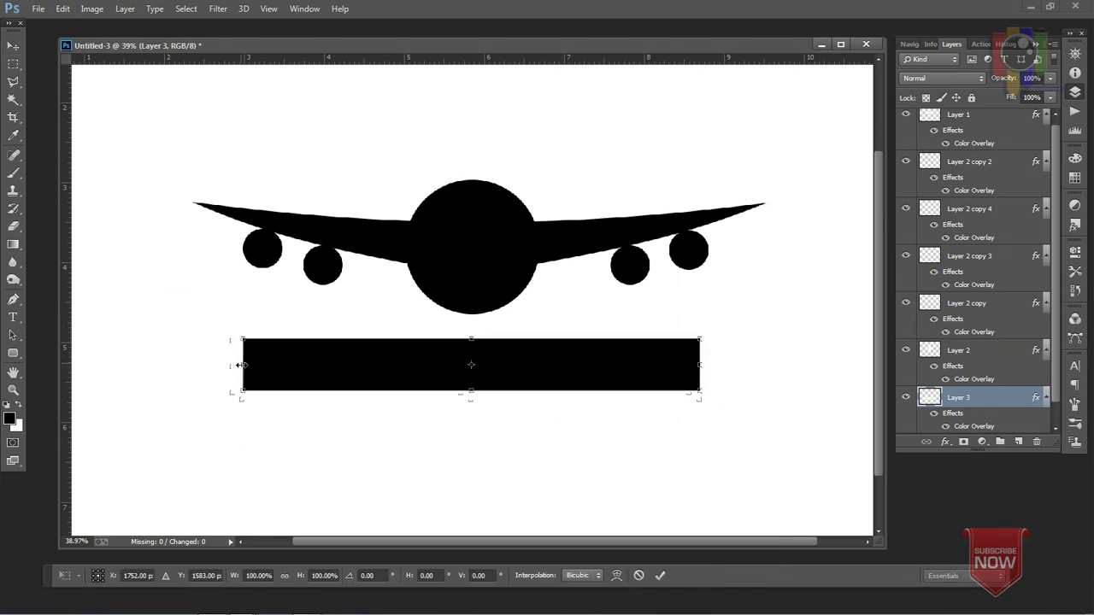
pyautogui.moveTo(700, 366); pyautogui.dragTo(697, 365)
pyautogui.press('Return')
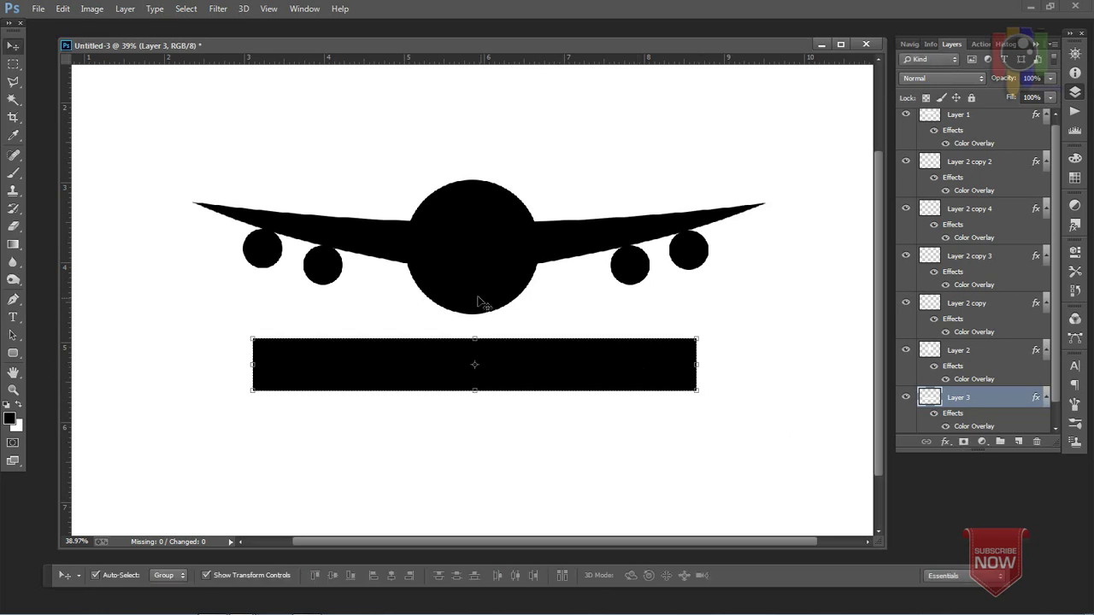
# Step: Add VIP text on the fuselage in white Arial at 48 pt
pyautogui.click(13, 317)
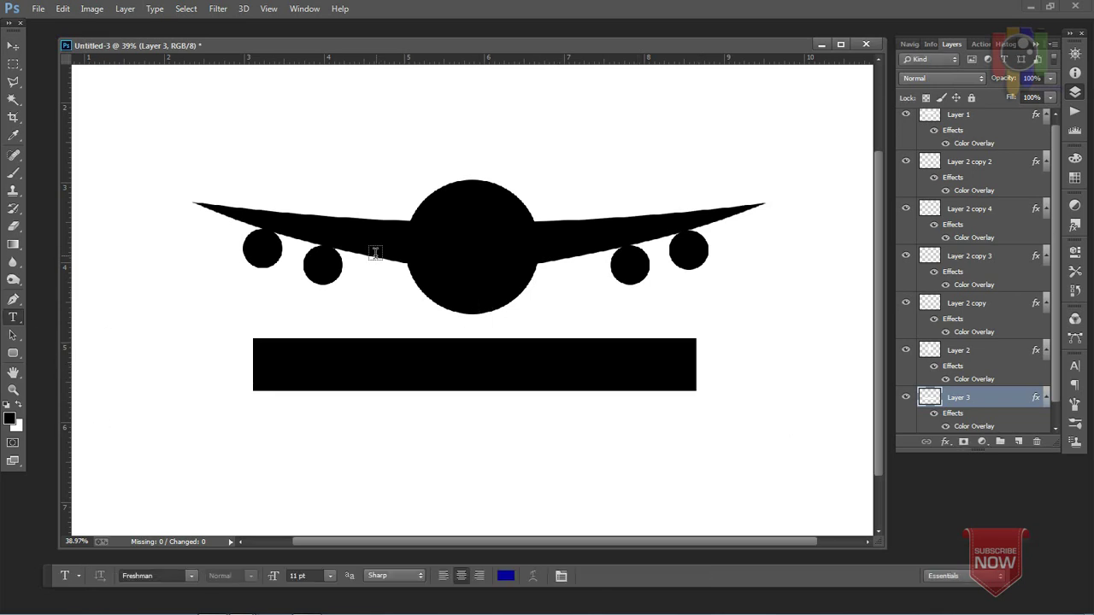
pyautogui.click(492, 267)
pyautogui.click(507, 579)
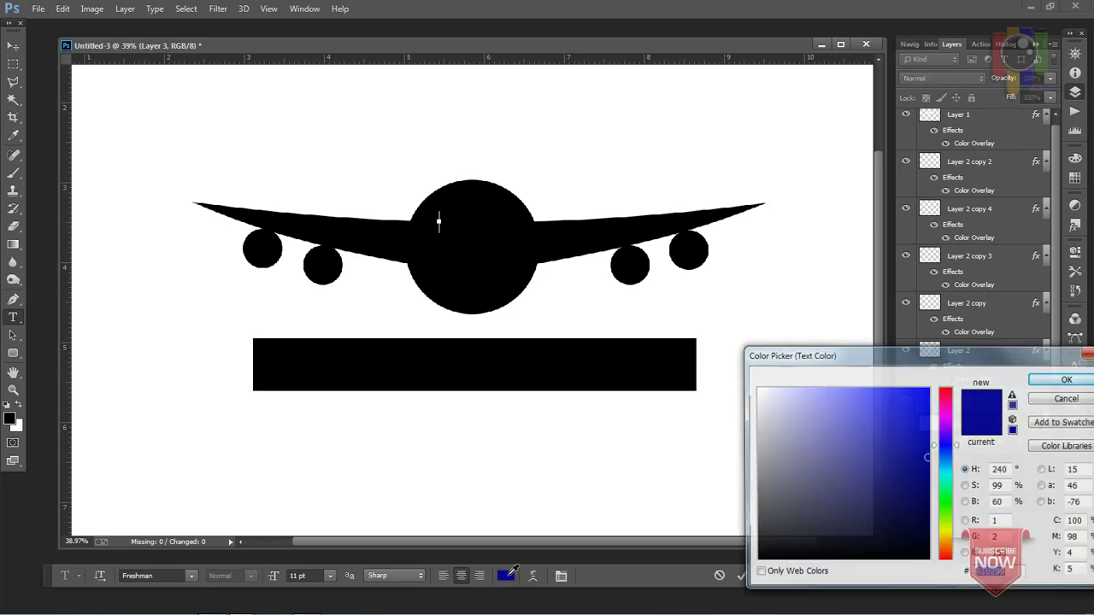
pyautogui.moveTo(806, 415); pyautogui.dragTo(745, 372)
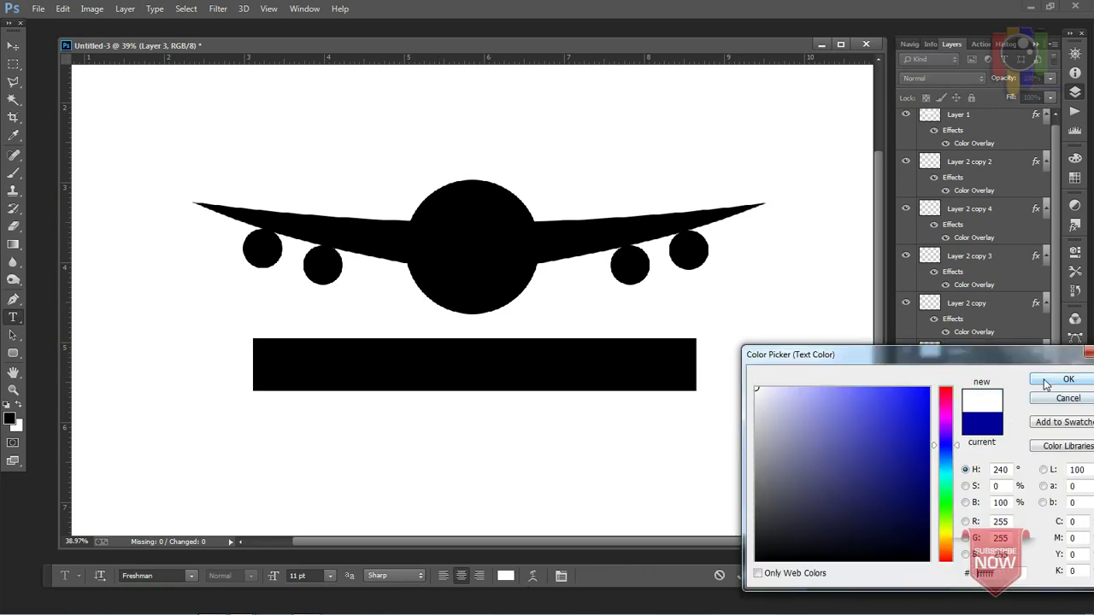
pyautogui.click(1064, 379)
pyautogui.click(164, 573)
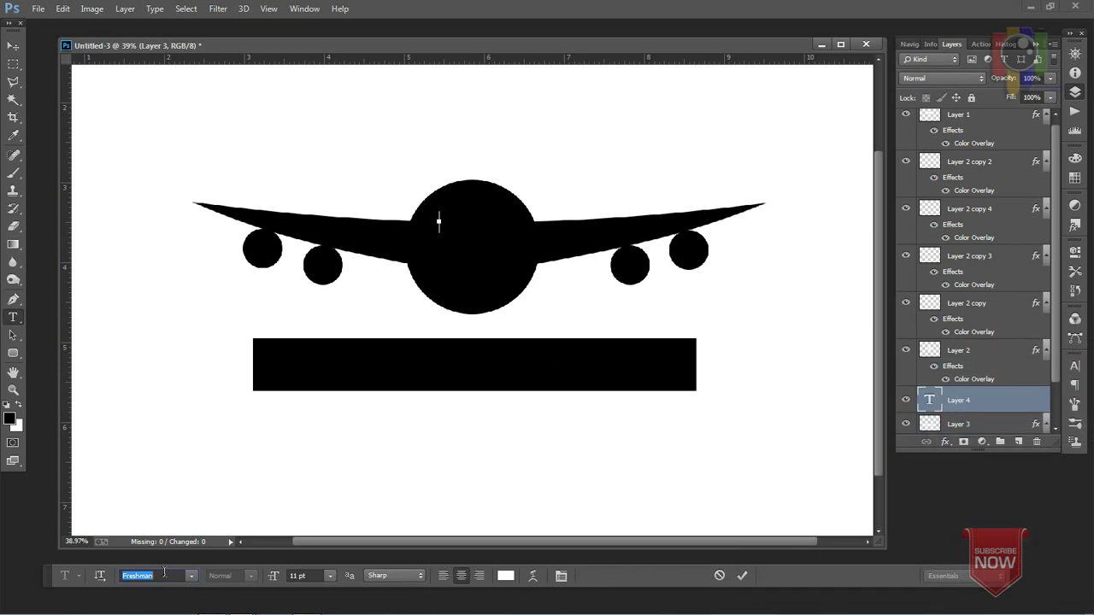
pyautogui.write('Arial')
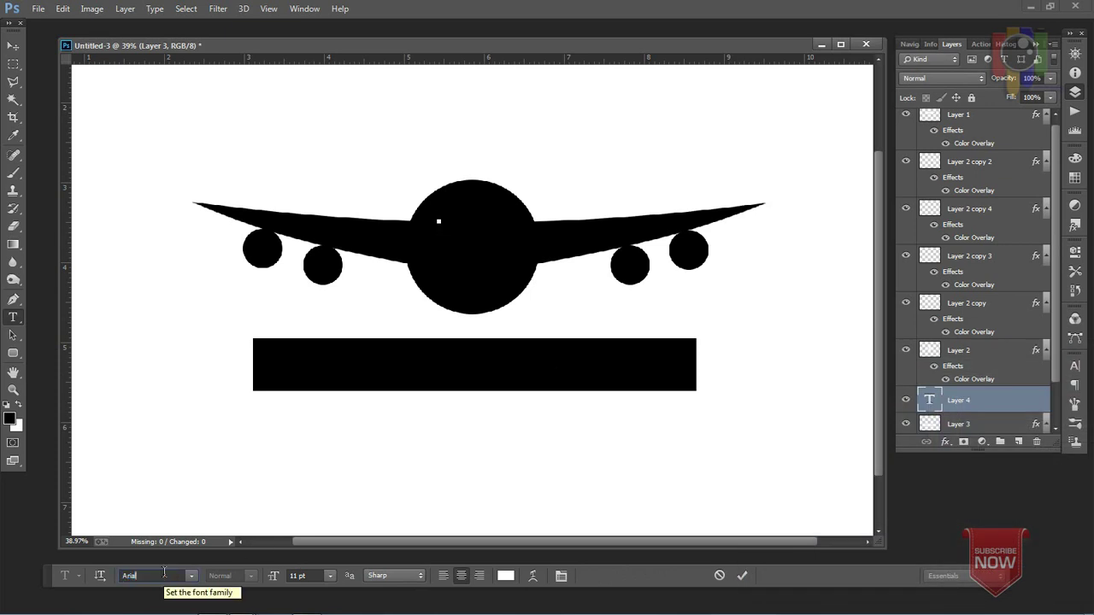
pyautogui.press('Return')
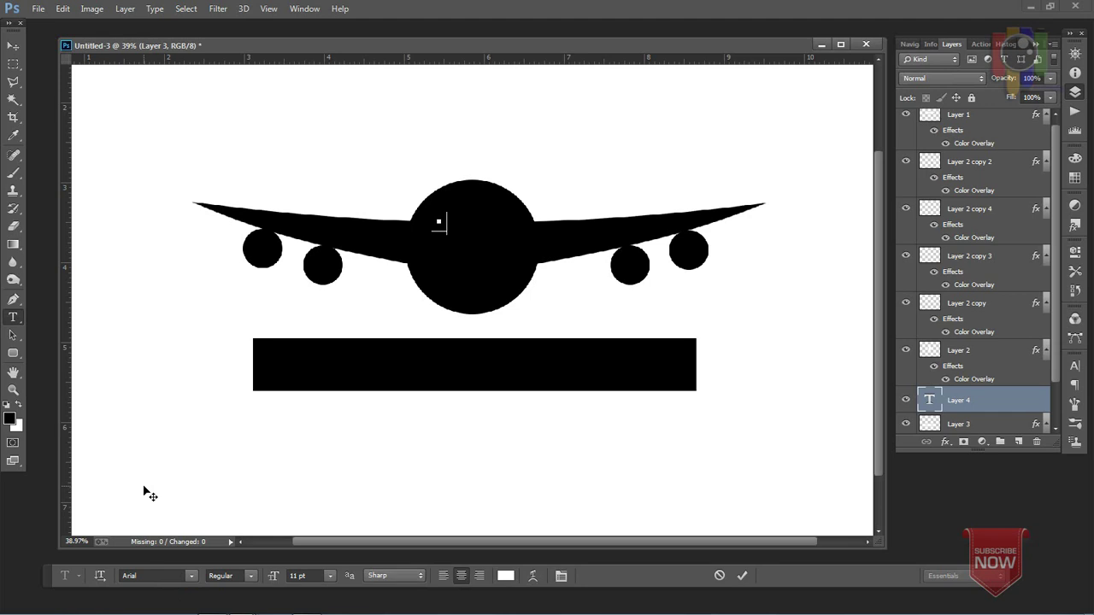
pyautogui.hotkey('ctrl', 'a')
pyautogui.click(330, 578)
pyautogui.click(335, 539)
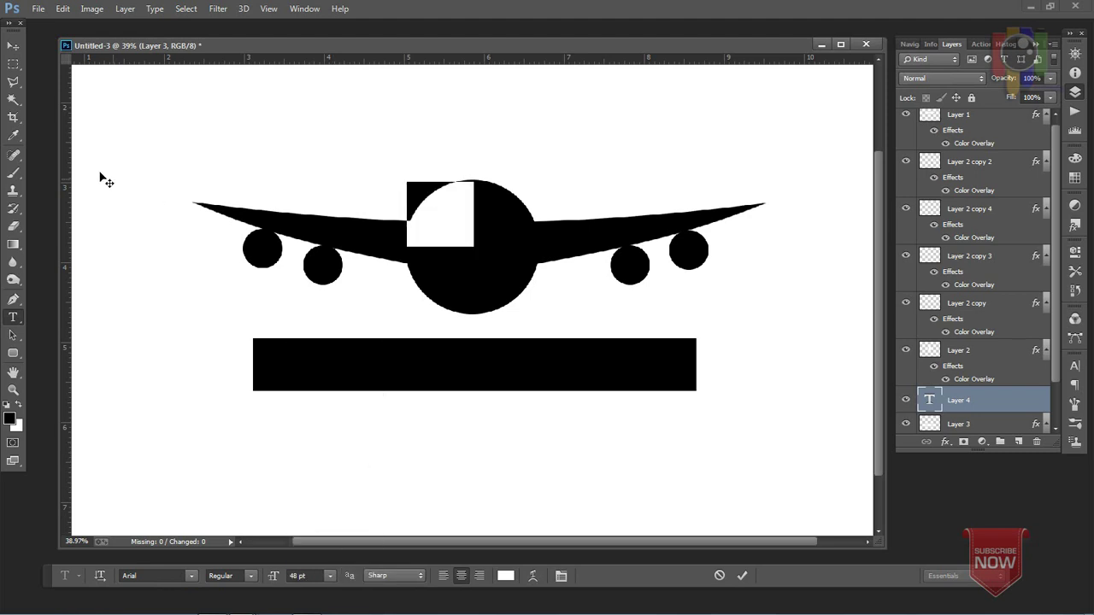
pyautogui.click(14, 49)
# Step: Move the VIP layer to the top of the stack and centre it on the fuselage
pyautogui.moveTo(1011, 398); pyautogui.dragTo(993, 147)
pyautogui.moveTo(458, 218); pyautogui.dragTo(484, 225)
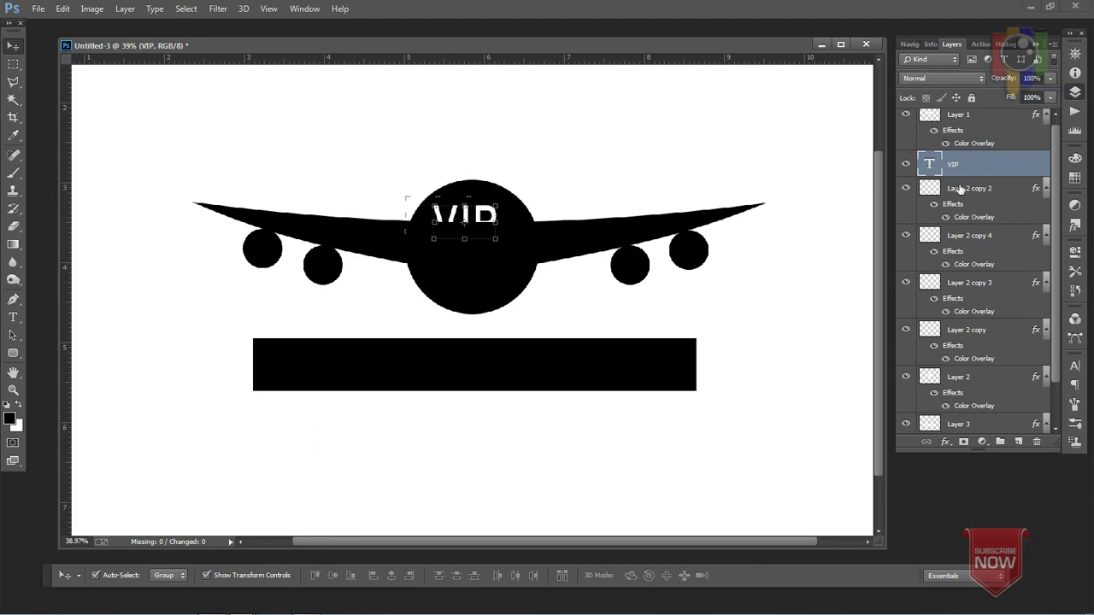
pyautogui.moveTo(974, 167); pyautogui.dragTo(987, 106)
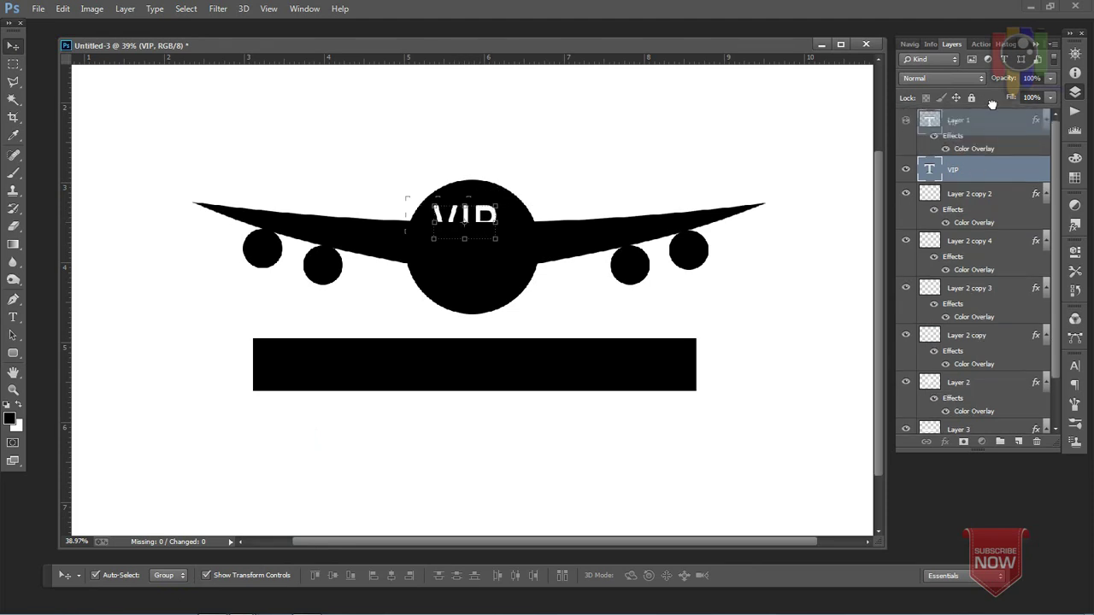
pyautogui.moveTo(987, 106); pyautogui.dragTo(991, 112)
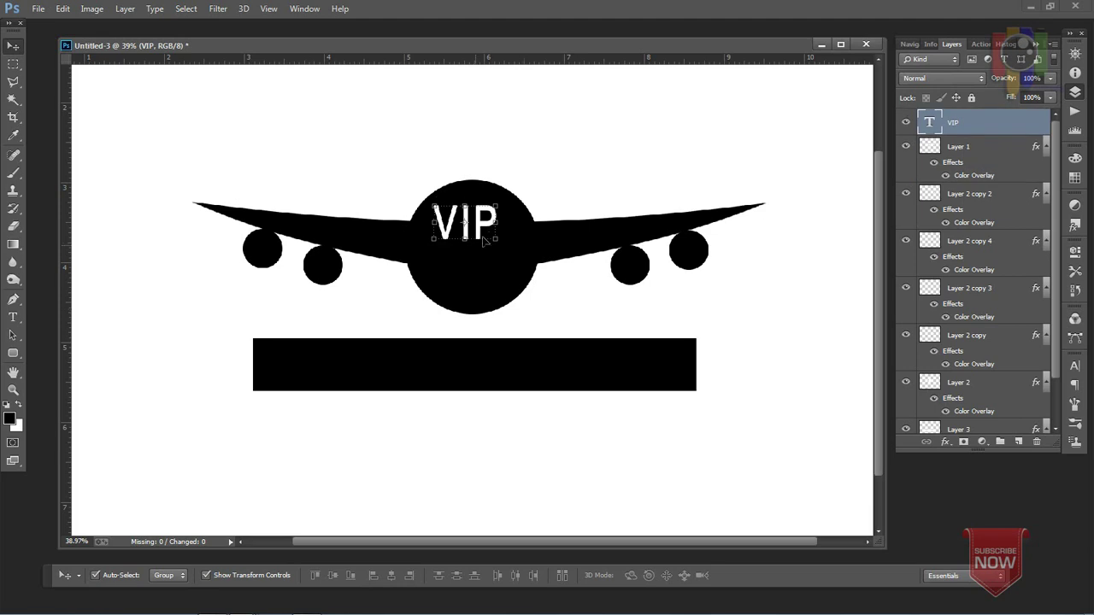
pyautogui.moveTo(477, 227); pyautogui.dragTo(484, 227)
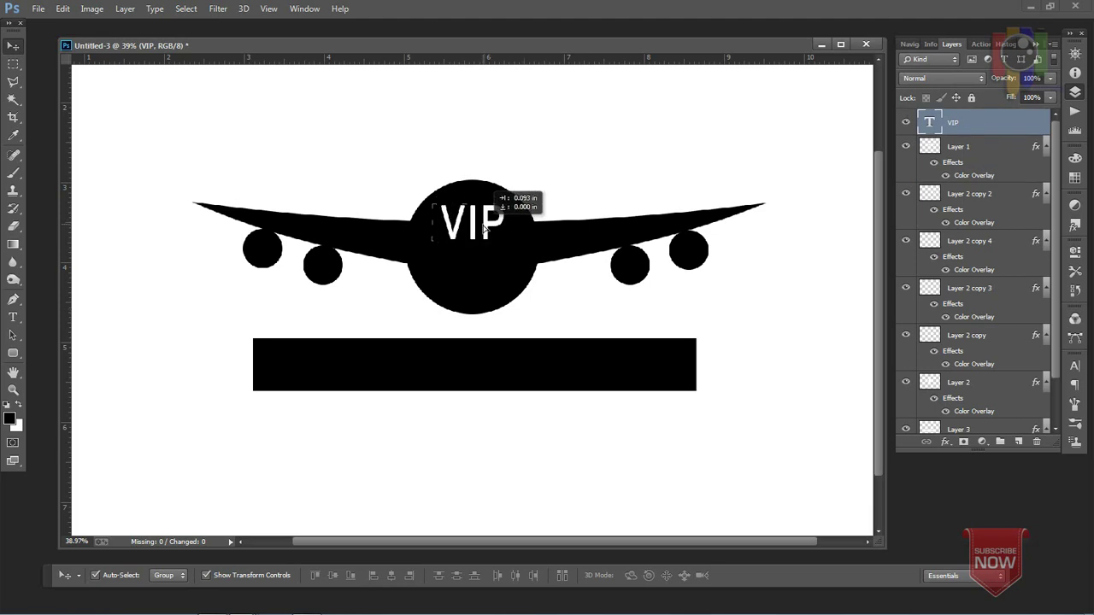
pyautogui.moveTo(485, 228); pyautogui.dragTo(483, 227)
# Step: Make the VIP text Bold, keeping Arial
pyautogui.click(15, 320)
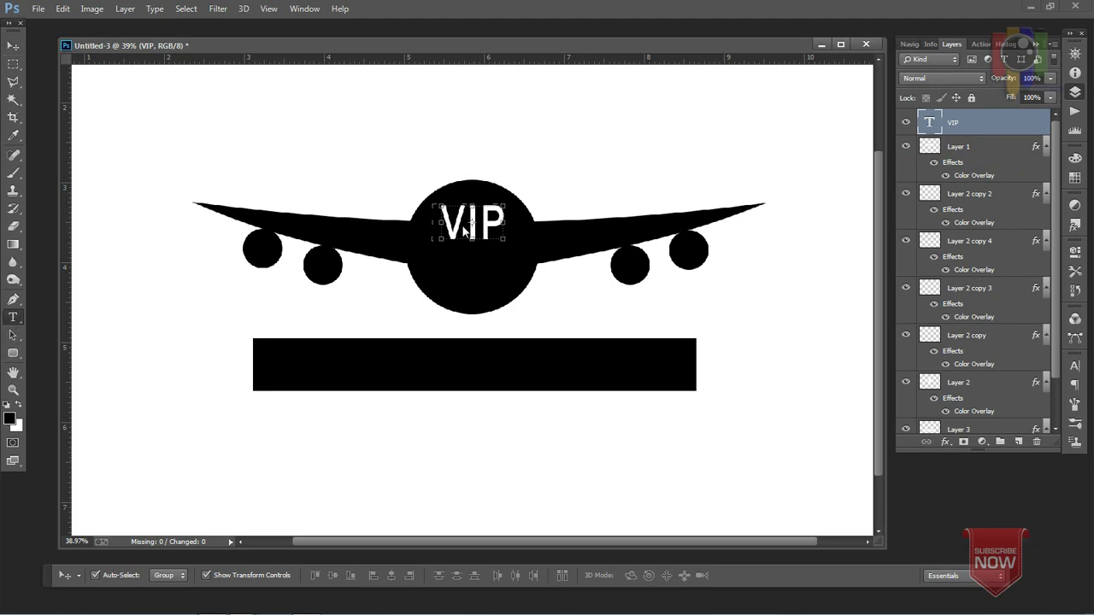
pyautogui.click(12, 317)
pyautogui.click(461, 220)
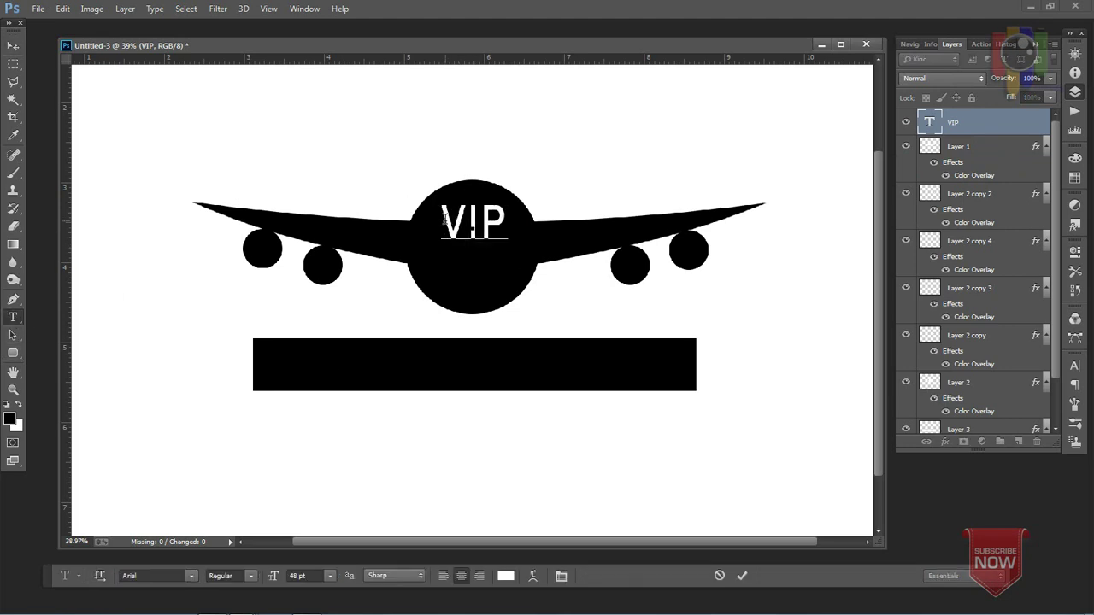
pyautogui.moveTo(442, 219); pyautogui.dragTo(515, 219)
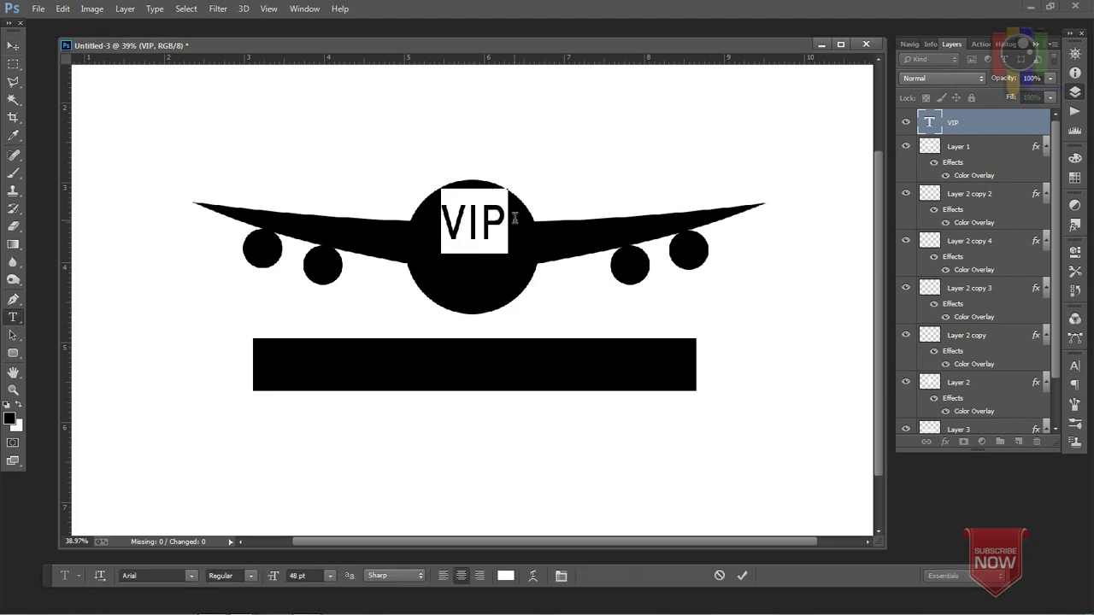
pyautogui.click(191, 579)
pyautogui.click(197, 580)
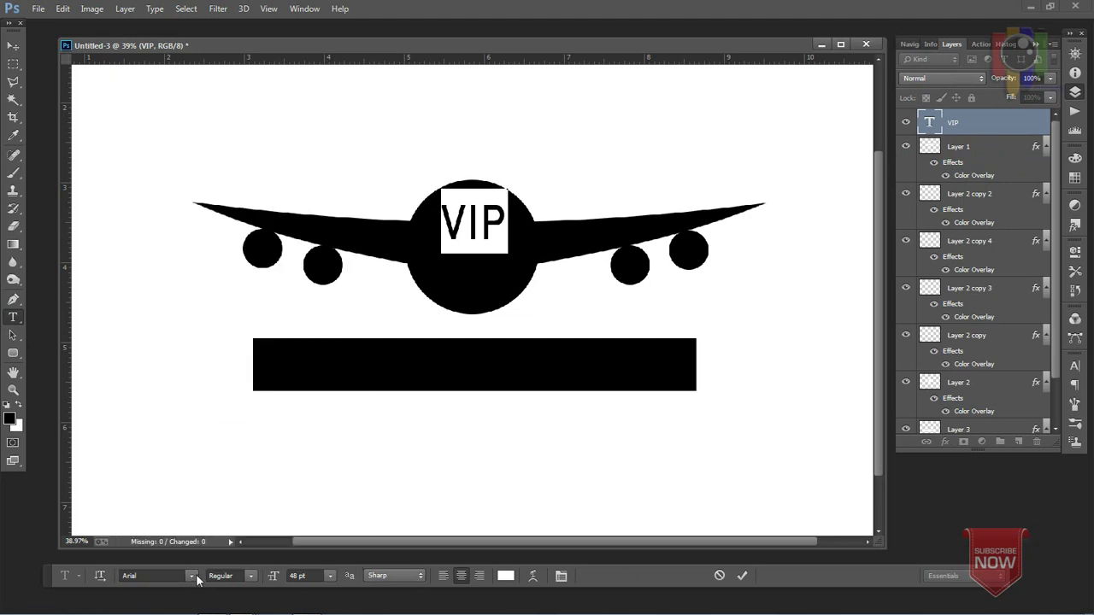
pyautogui.click(251, 576)
pyautogui.click(226, 543)
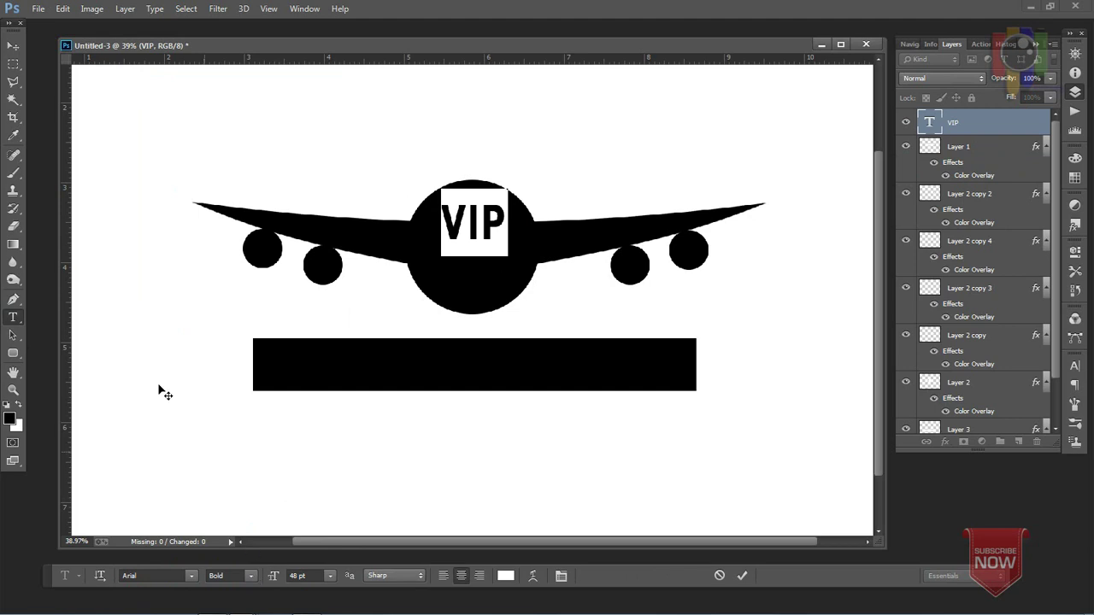
pyautogui.click(13, 45)
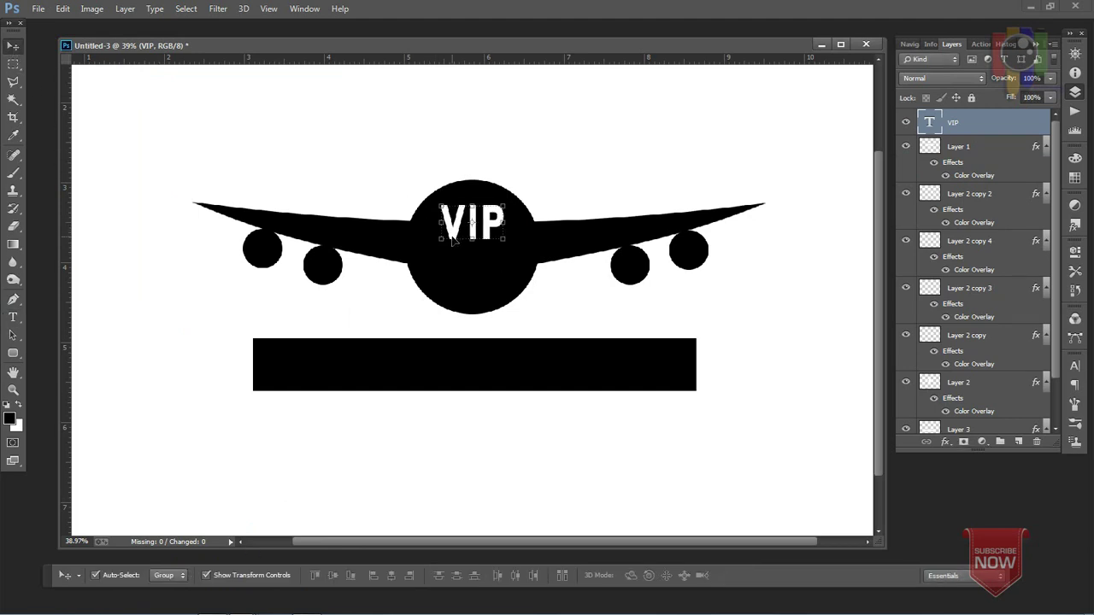
pyautogui.scroll(1, 501, 310)
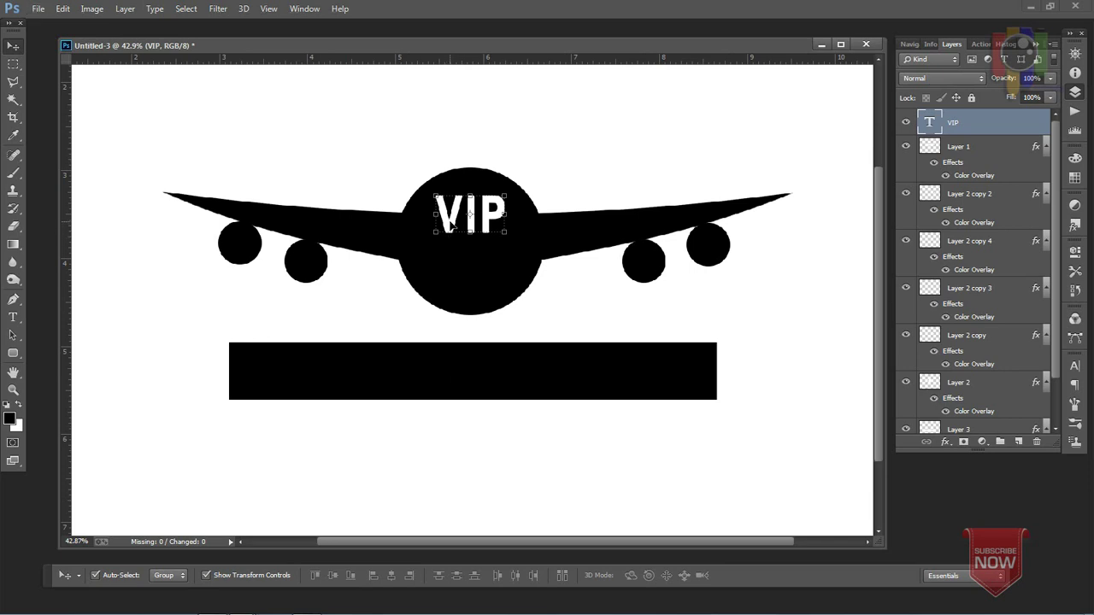
# Step: Type 'VIP AIR TRAVEL INDIA' near the black bar in the Captain Howdy font
pyautogui.click(13, 317)
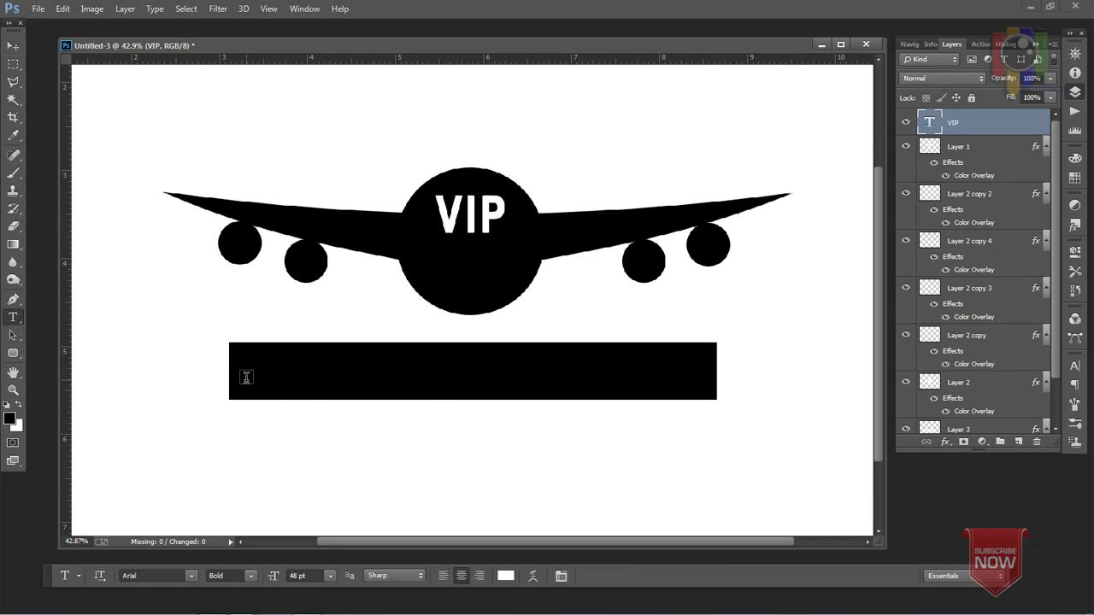
pyautogui.click(248, 374)
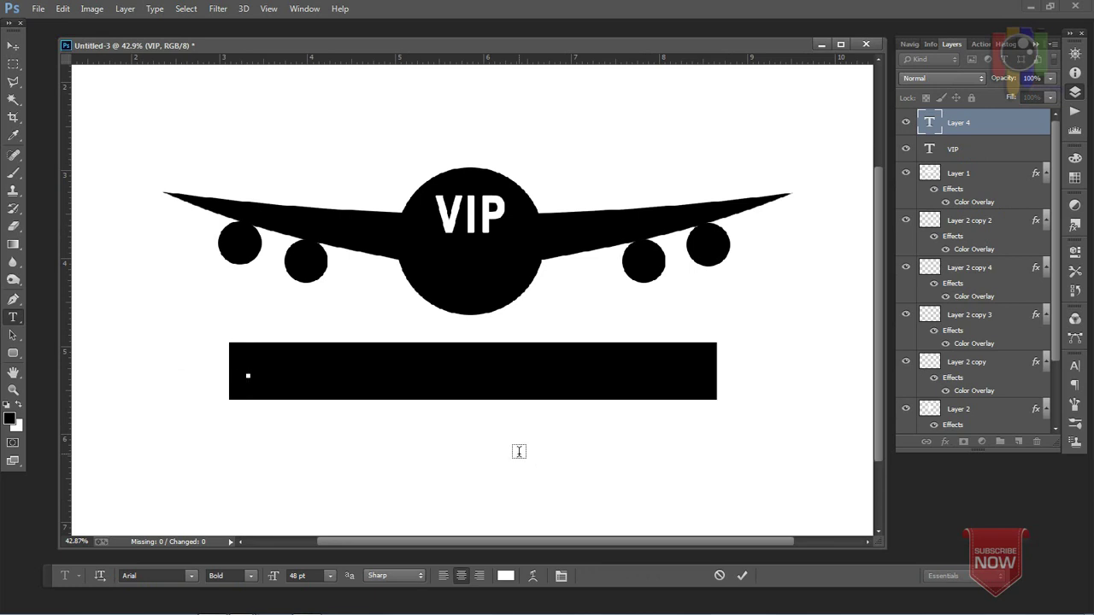
pyautogui.write('VI')
pyautogui.write('P')
pyautogui.write(' AIR TRA')
pyautogui.write('VEL ')
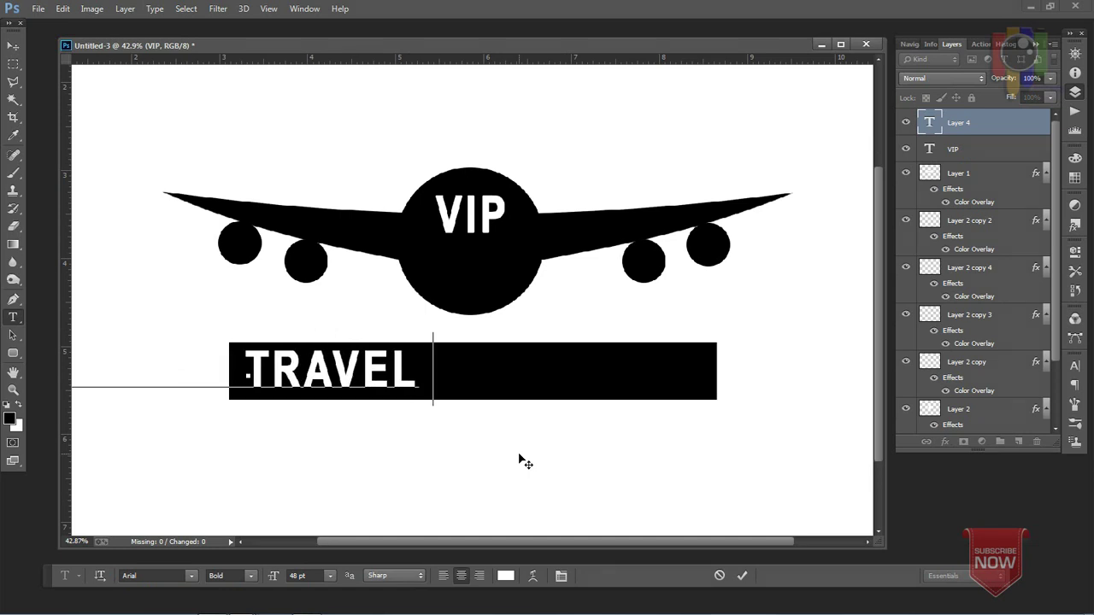
pyautogui.write('INDIA')
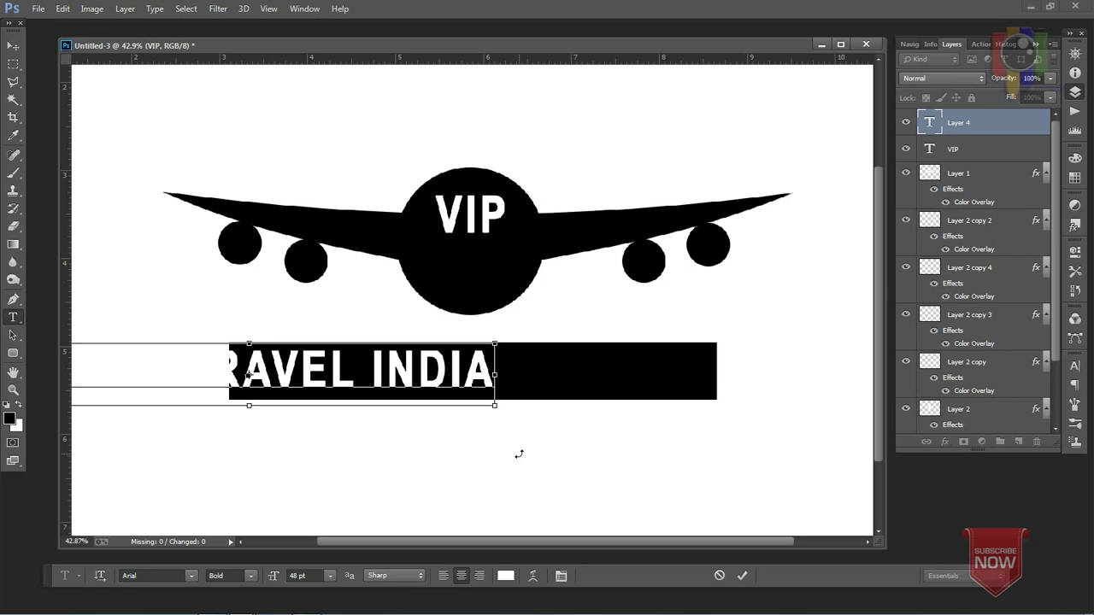
pyautogui.hotkey('ctrl', 'a')
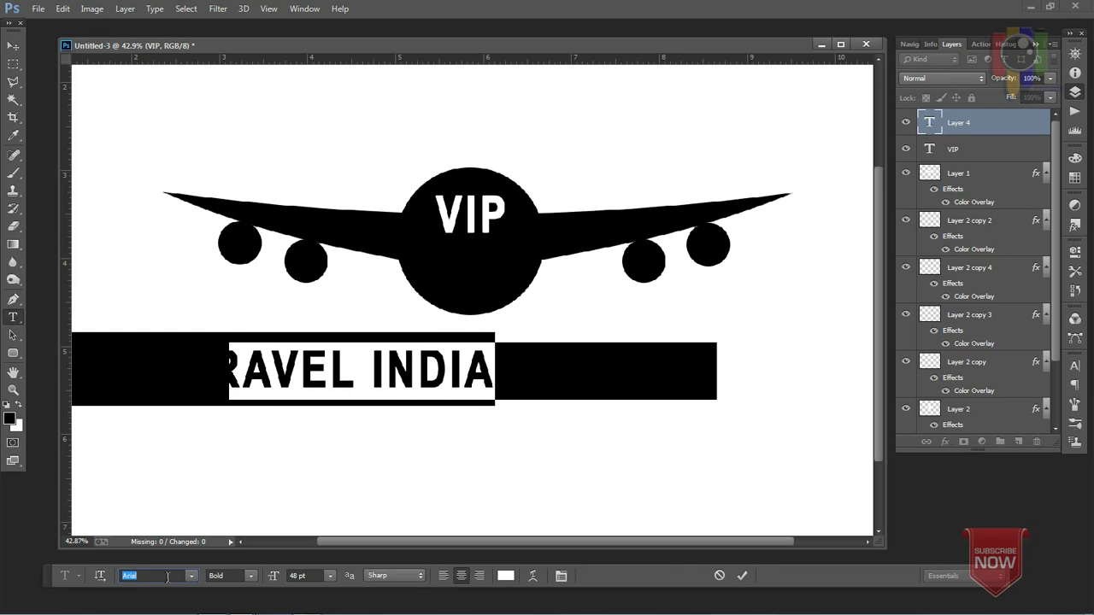
pyautogui.write('Captain Howdy')
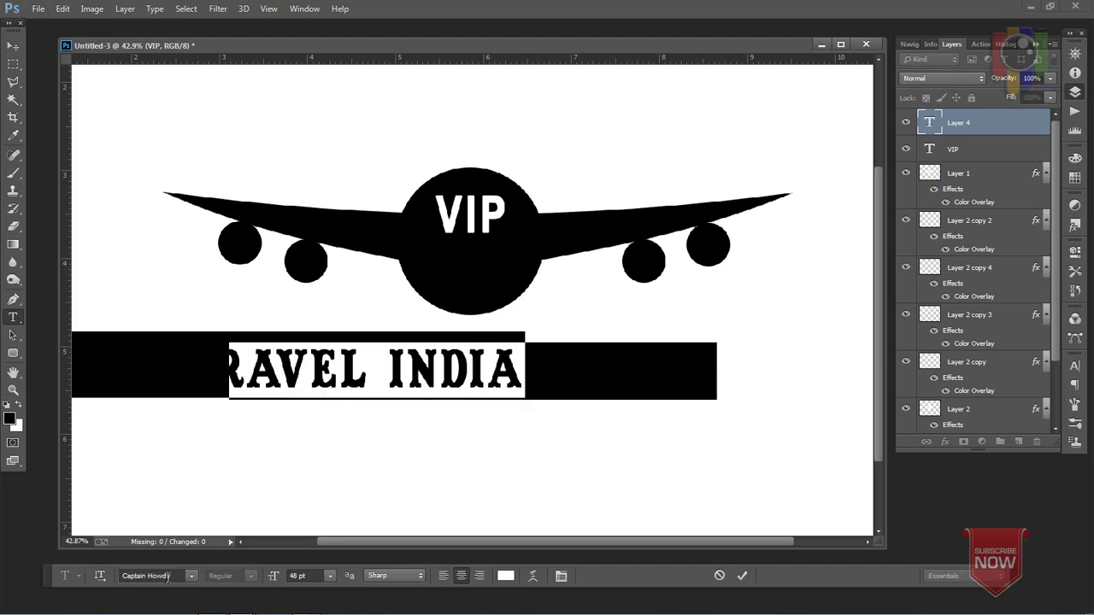
pyautogui.click(13, 45)
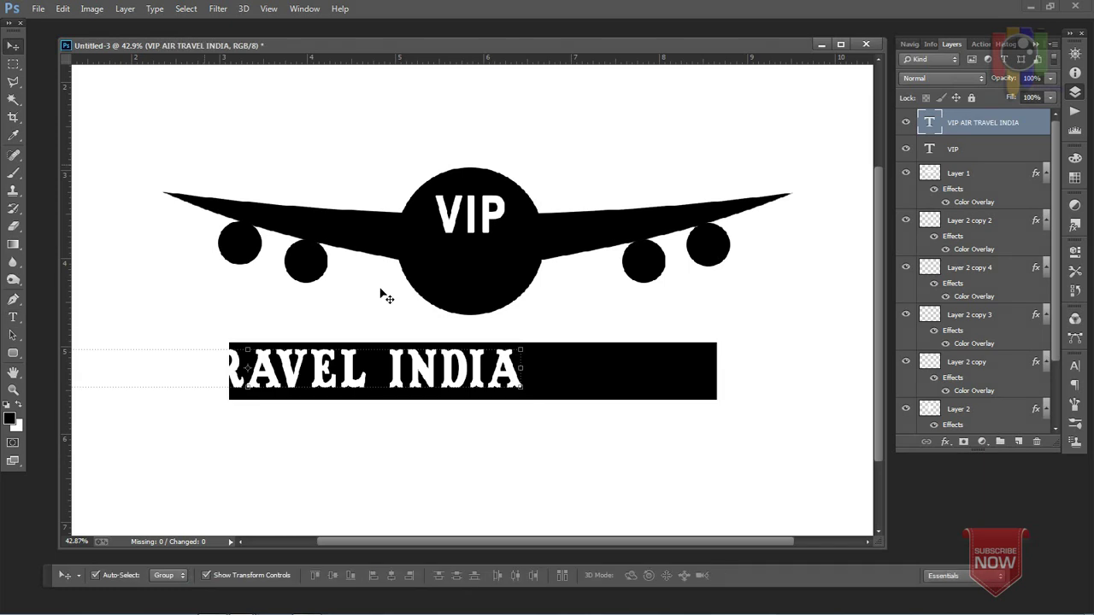
# Step: Move the title onto the black bar and narrow it to 85.23% width to fit
pyautogui.moveTo(365, 376); pyautogui.dragTo(596, 378)
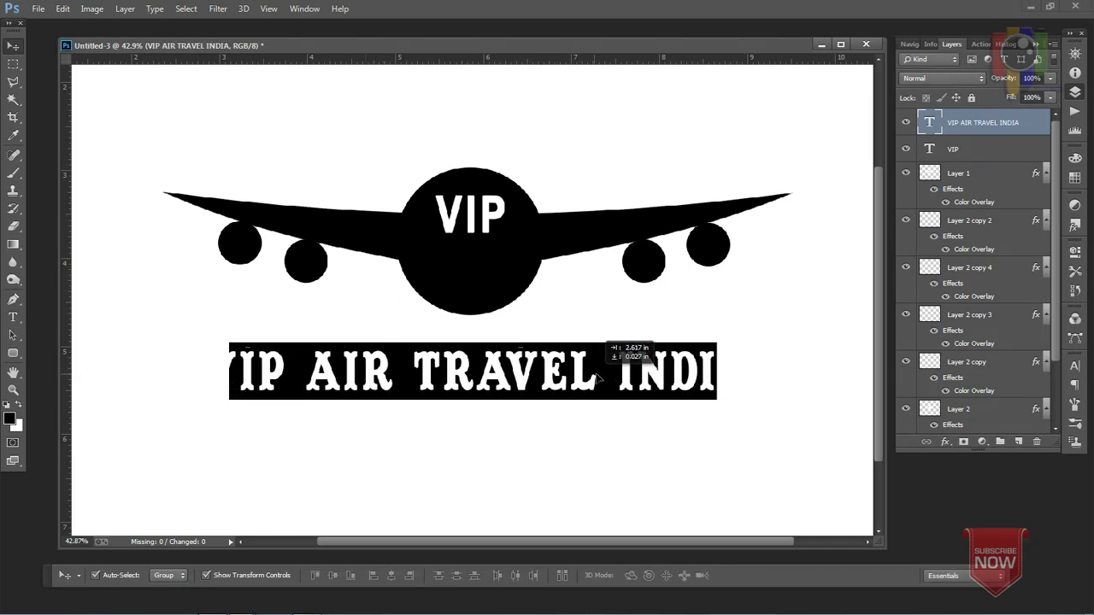
pyautogui.click(209, 371)
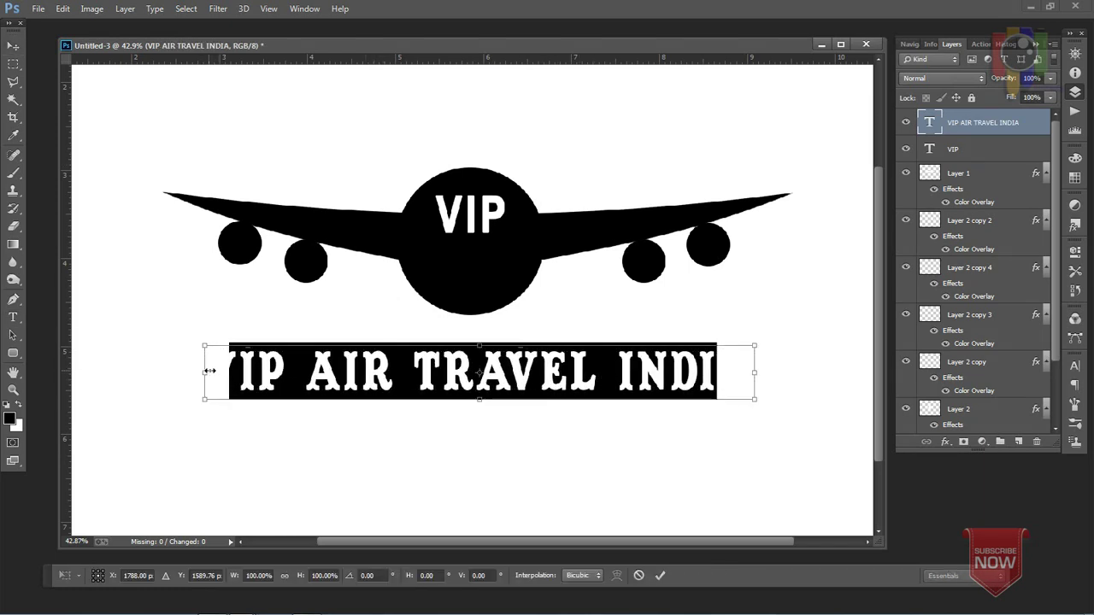
pyautogui.moveTo(208, 370); pyautogui.dragTo(231, 370)
pyautogui.moveTo(754, 373); pyautogui.dragTo(709, 374)
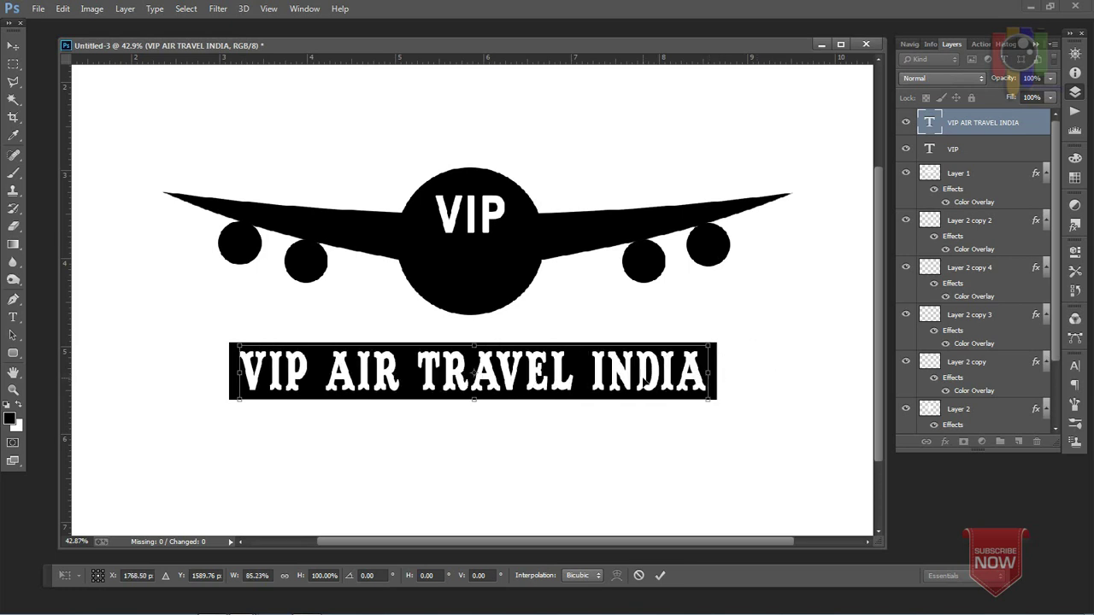
pyautogui.press('Return')
pyautogui.click(696, 461)
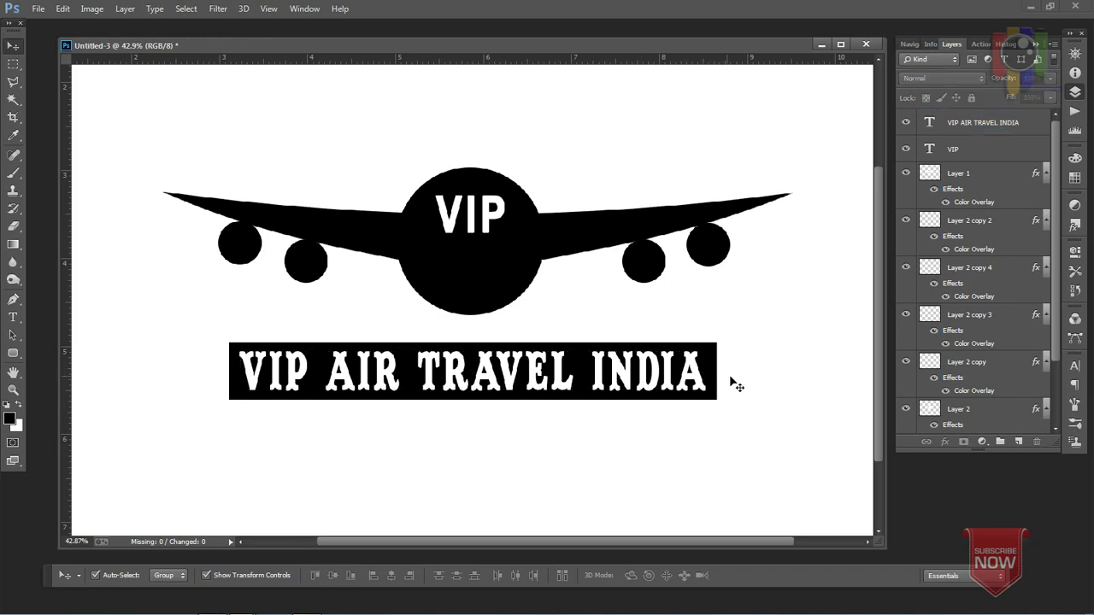
# Step: Copy a thin strip from under the banner and paste it as a new layer
pyautogui.click(13, 64)
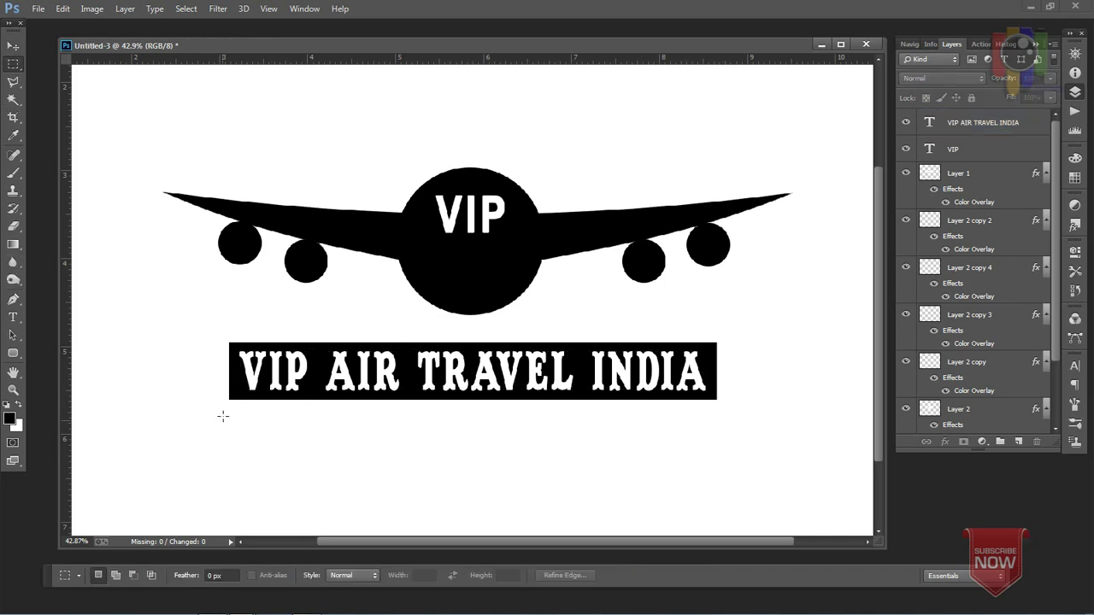
pyautogui.moveTo(229, 405); pyautogui.dragTo(716, 410)
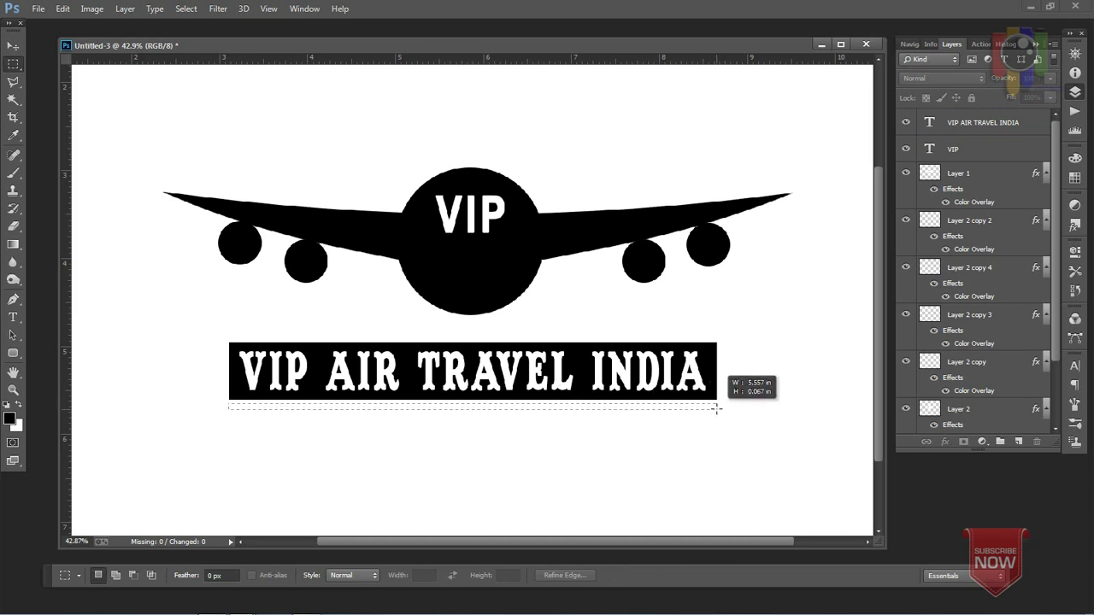
pyautogui.moveTo(715, 410); pyautogui.dragTo(717, 407)
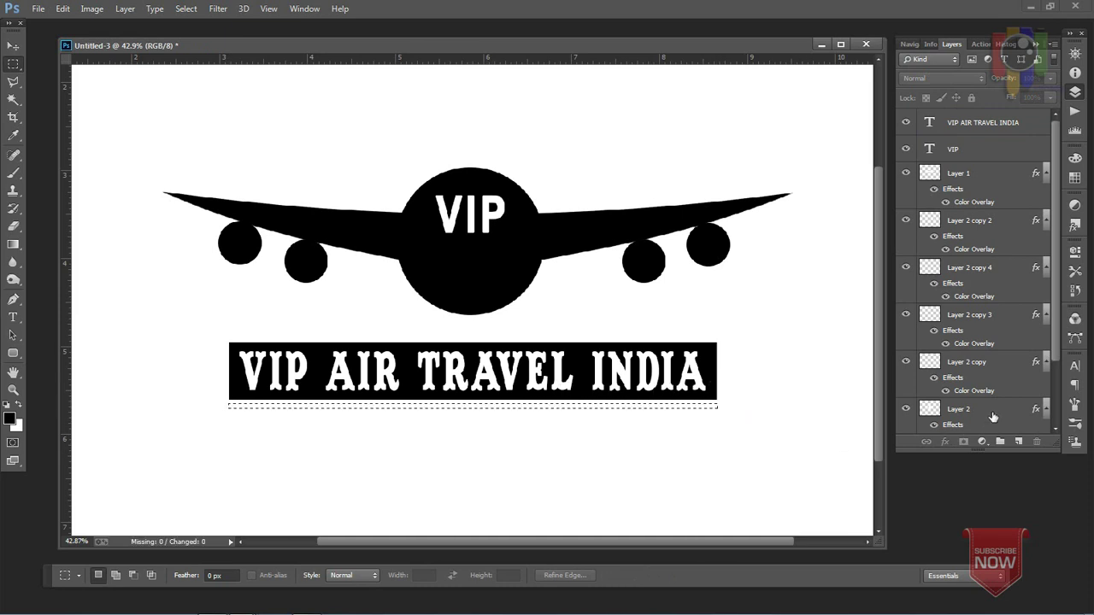
pyautogui.scroll(-3, 989, 427)
pyautogui.click(1014, 423)
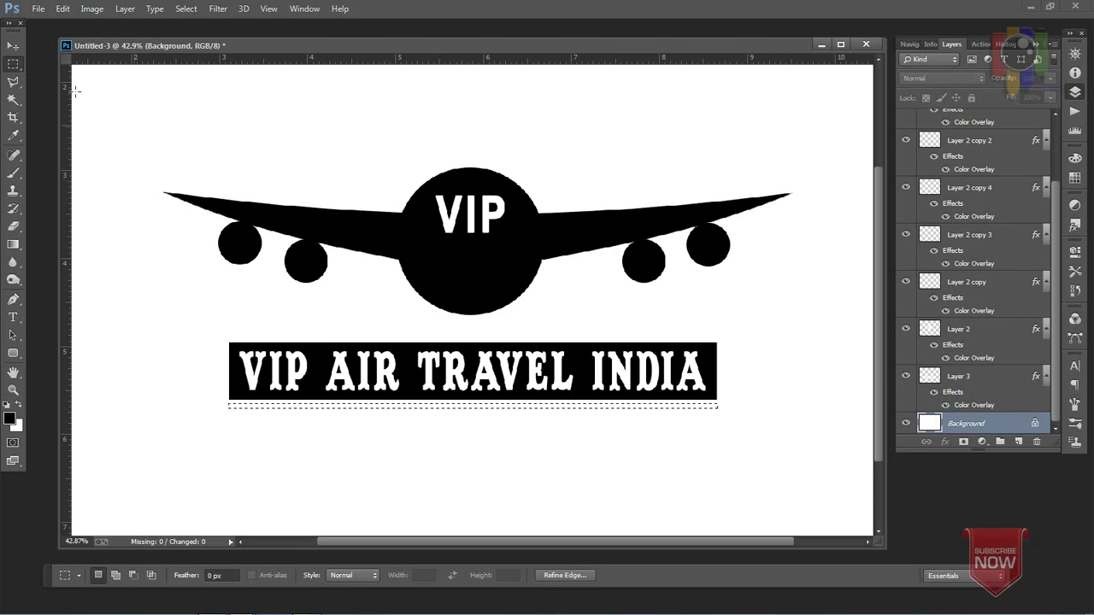
pyautogui.click(62, 8)
pyautogui.click(77, 101)
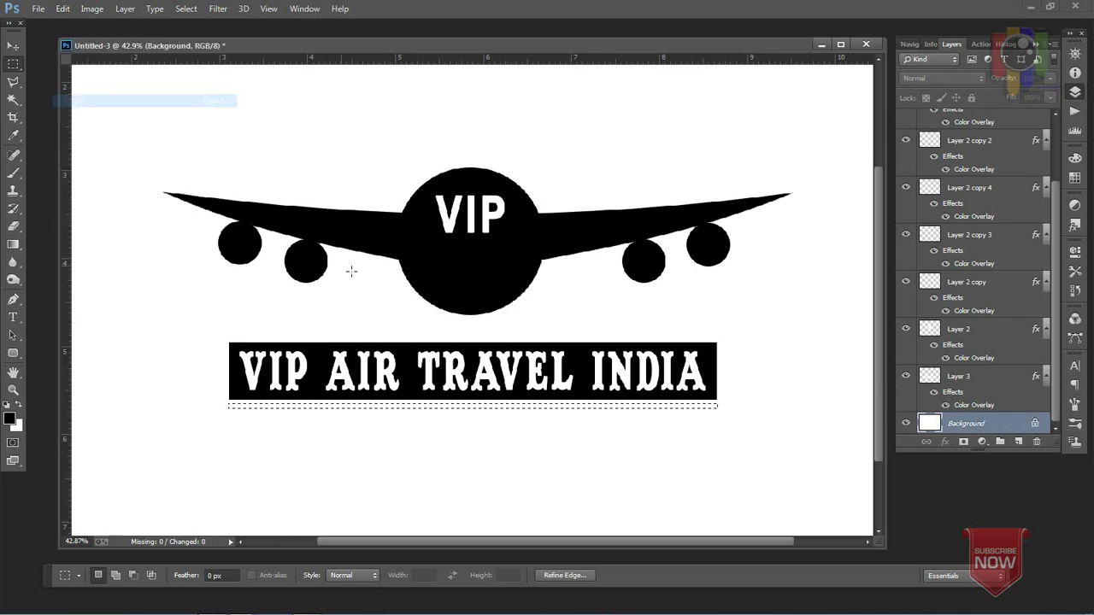
pyautogui.click(63, 9)
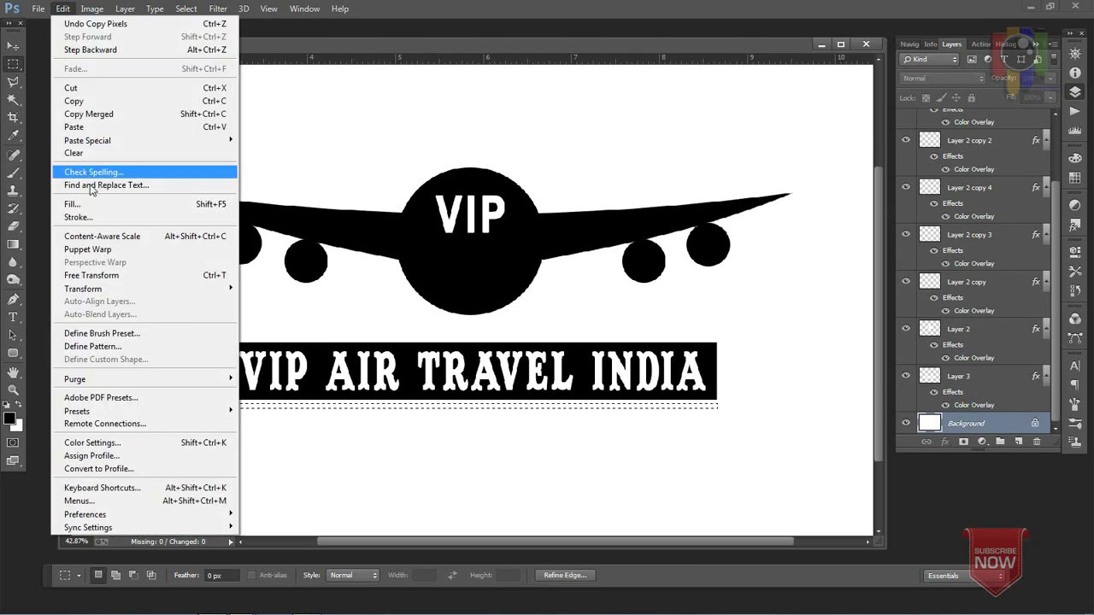
pyautogui.click(75, 127)
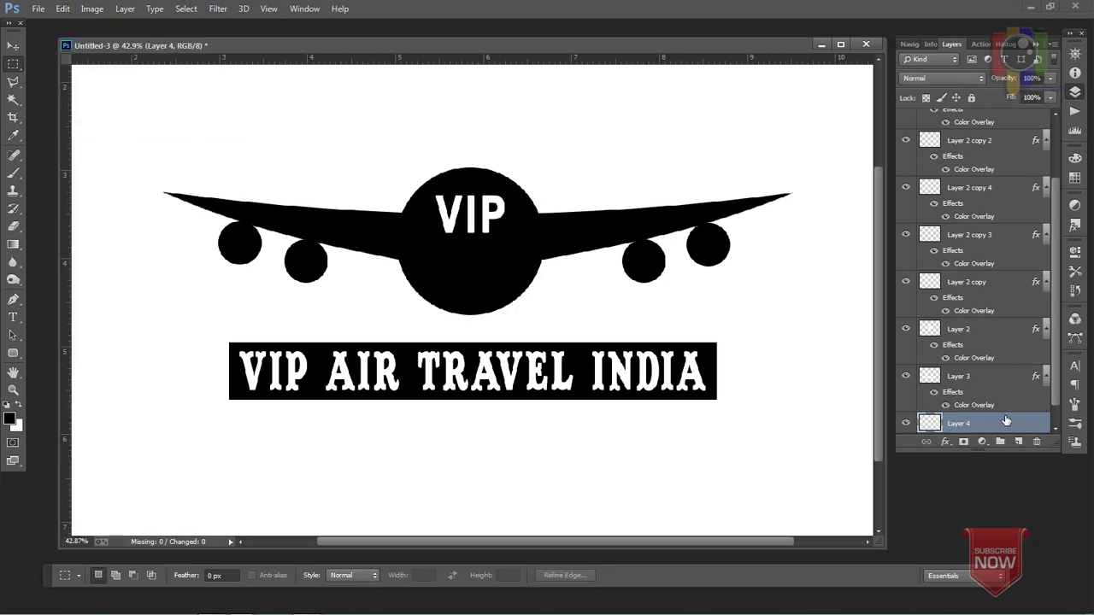
# Step: Give the strip layer a black Color Overlay style
pyautogui.doubleClick(1006, 427)
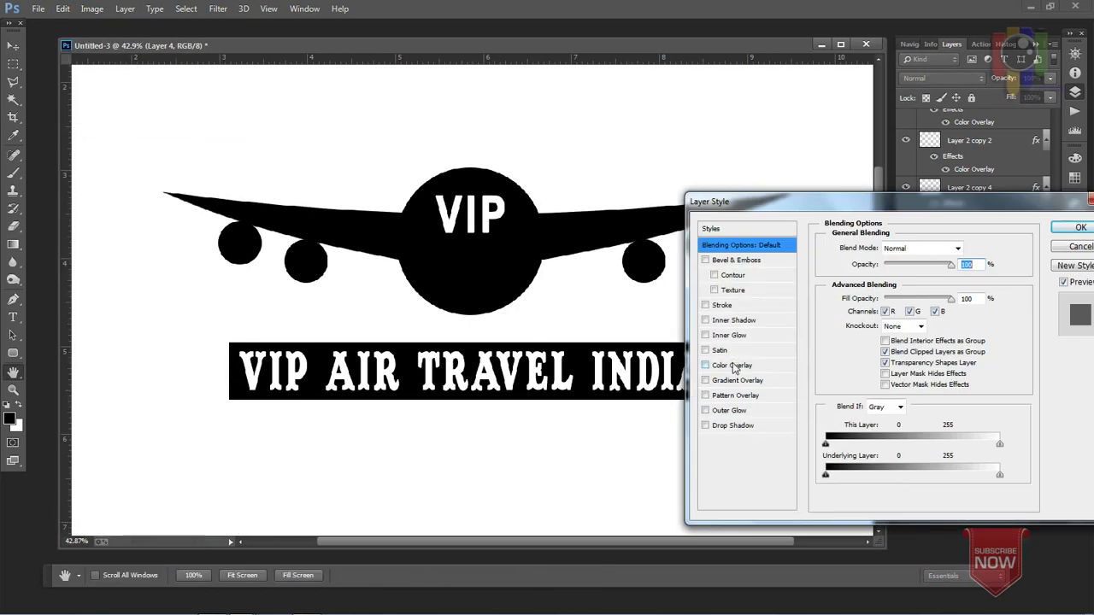
pyautogui.click(733, 366)
pyautogui.click(967, 248)
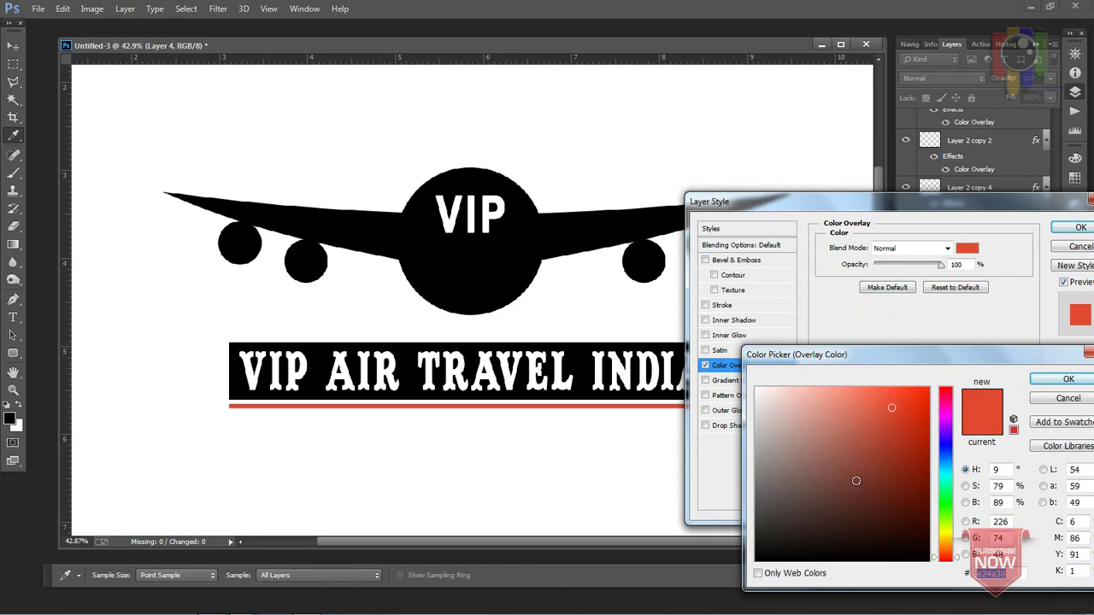
pyautogui.moveTo(855, 480); pyautogui.dragTo(842, 561)
pyautogui.click(1069, 379)
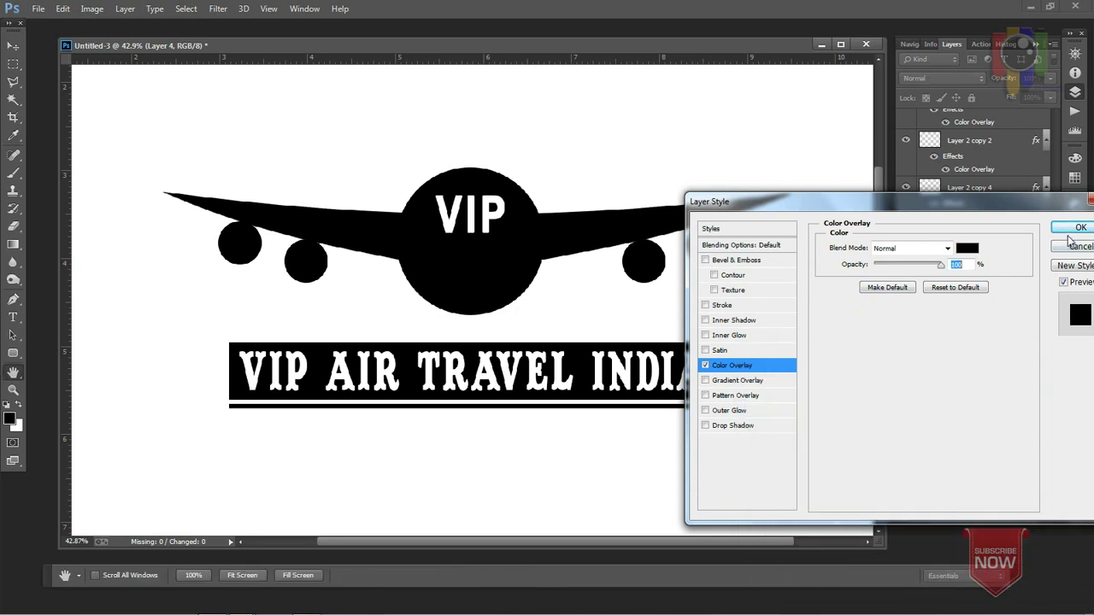
pyautogui.click(1079, 228)
pyautogui.click(13, 45)
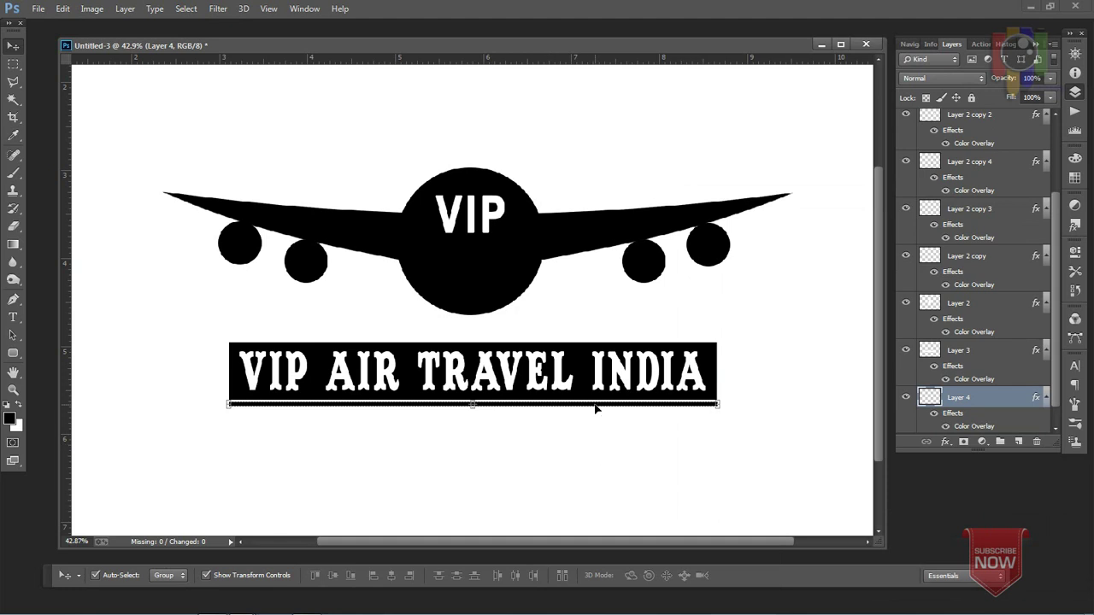
# Step: Duplicate the strip layer and nudge the copy up above the banner
pyautogui.rightClick(989, 406)
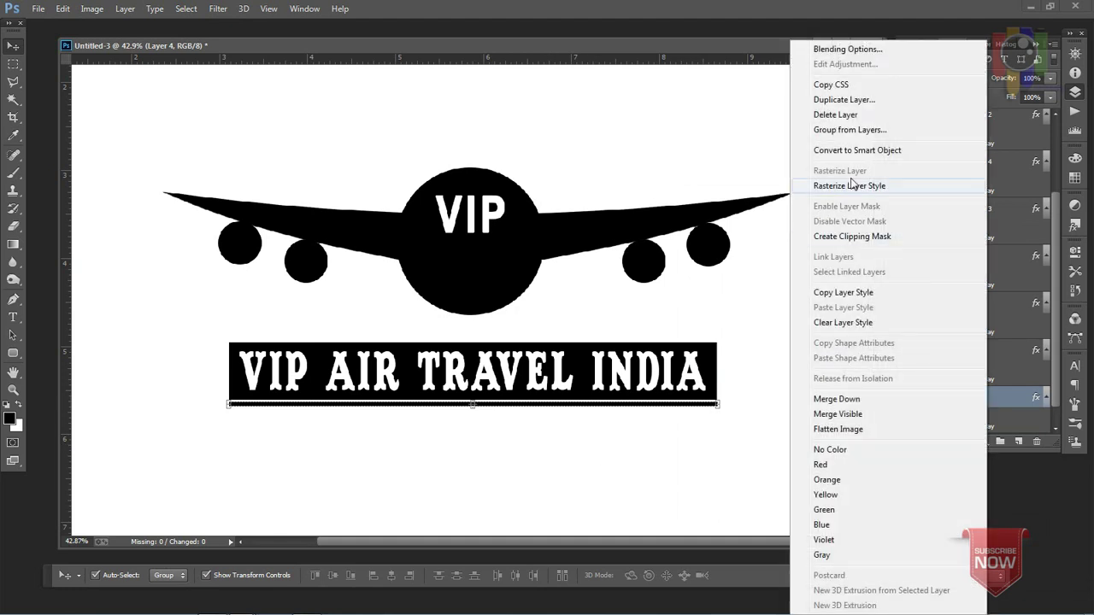
pyautogui.click(839, 99)
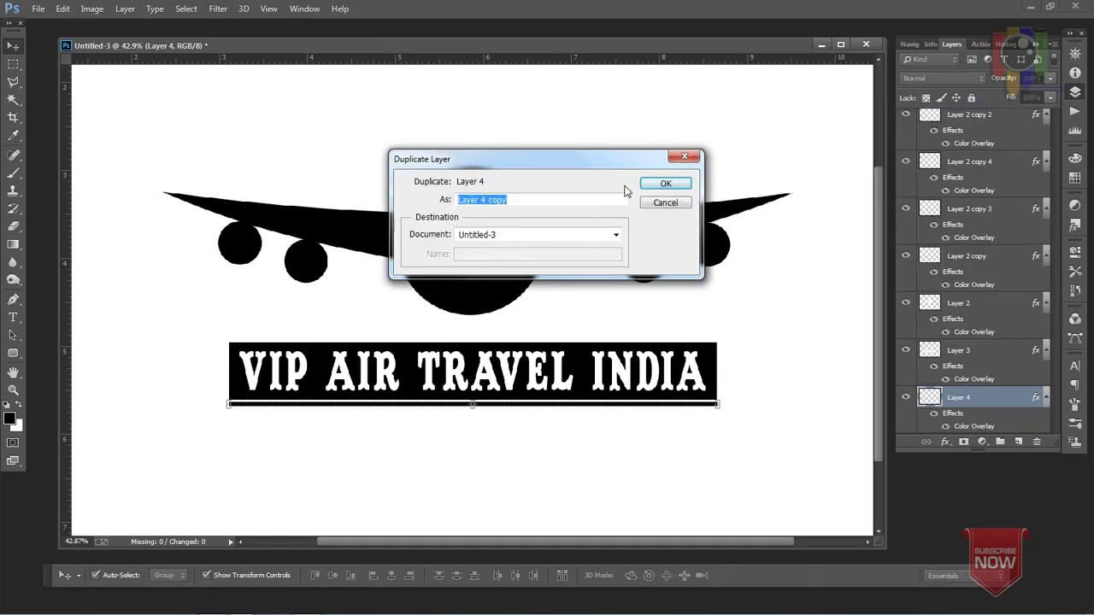
pyautogui.click(651, 187)
pyautogui.hotkey('shift', 'Up')
pyautogui.hotkey('shift', 'Up')
pyautogui.hotkey('shift', 'Up')
pyautogui.hotkey('shift', 'Up')
pyautogui.hotkey('shift', 'Up')
pyautogui.hotkey('shift', 'Up')
pyautogui.hotkey('shift', 'Up')
pyautogui.hotkey('shift', 'Up')
pyautogui.hotkey('shift', 'Up')
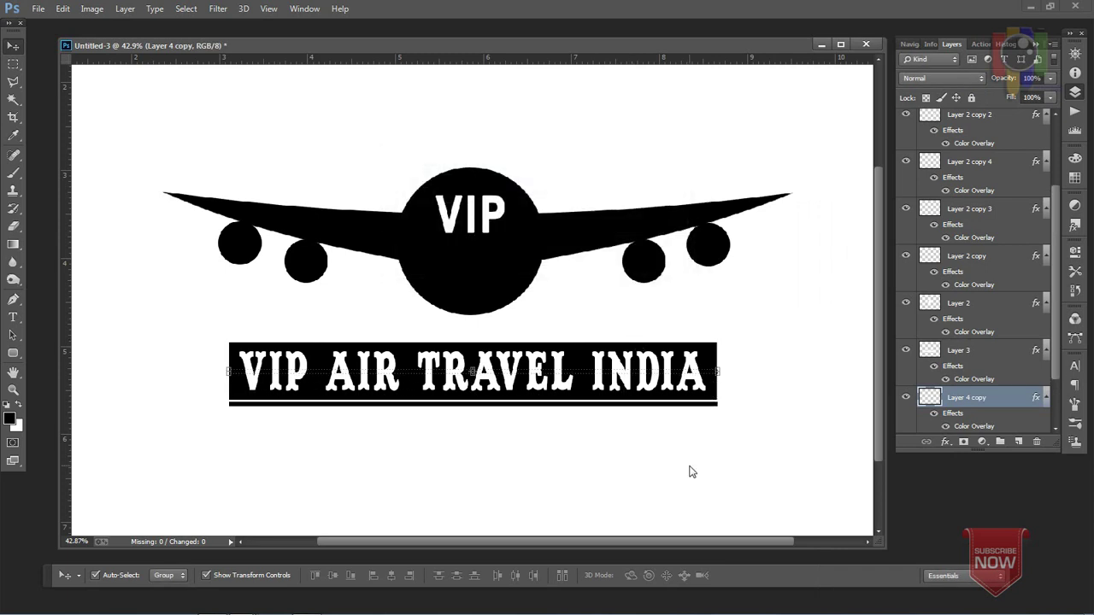
pyautogui.hotkey('shift', 'Up')
pyautogui.press('Down')
pyautogui.press('Down')
pyautogui.press('Down')
pyautogui.press('Down')
pyautogui.press('Down')
pyautogui.press('Down')
pyautogui.press('Down')
pyautogui.press('Down')
pyautogui.press('Down')
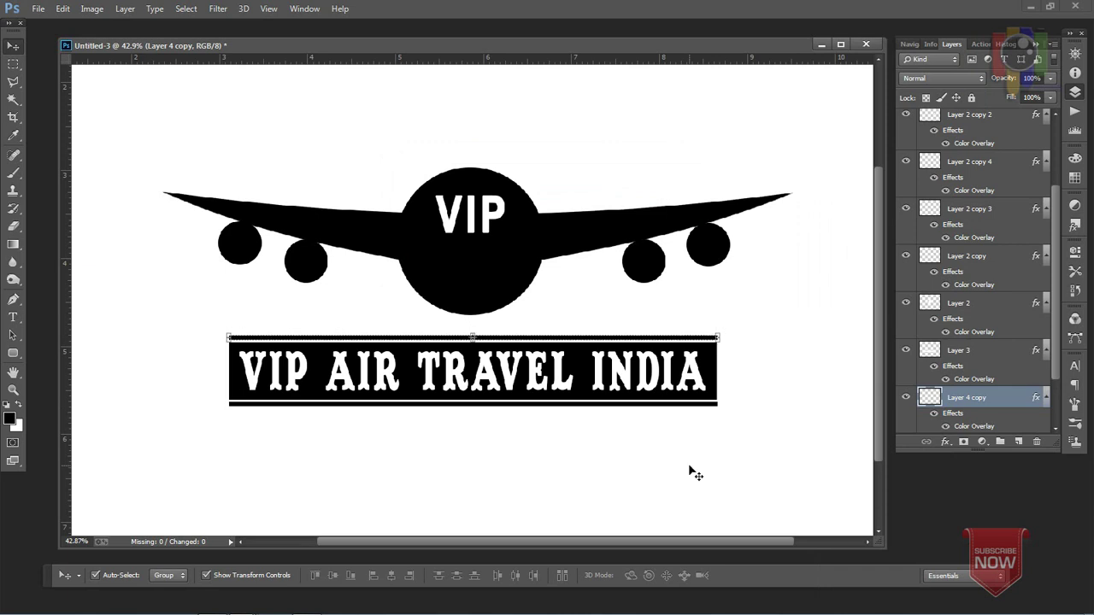
pyautogui.press('Down')
pyautogui.press('Down')
# Step: Nudge the bar and both black lines up together slightly
pyautogui.moveTo(622, 456); pyautogui.dragTo(539, 325)
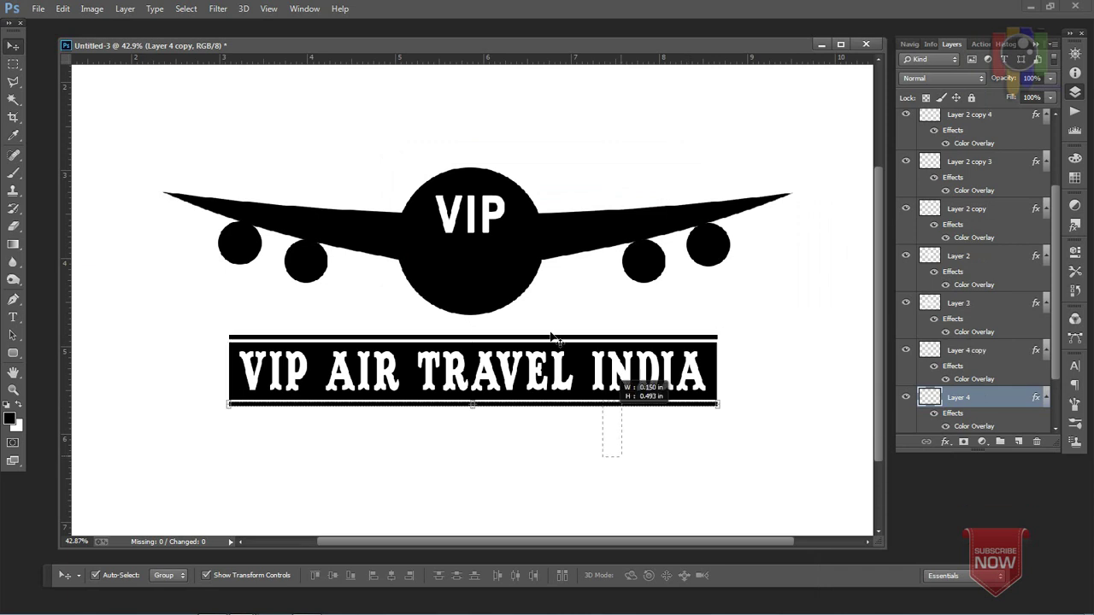
pyautogui.keyDown('shift'); pyautogui.click(539, 374); pyautogui.keyUp('shift')
pyautogui.hotkey('shift', 'Up')
pyautogui.hotkey('shift', 'Up')
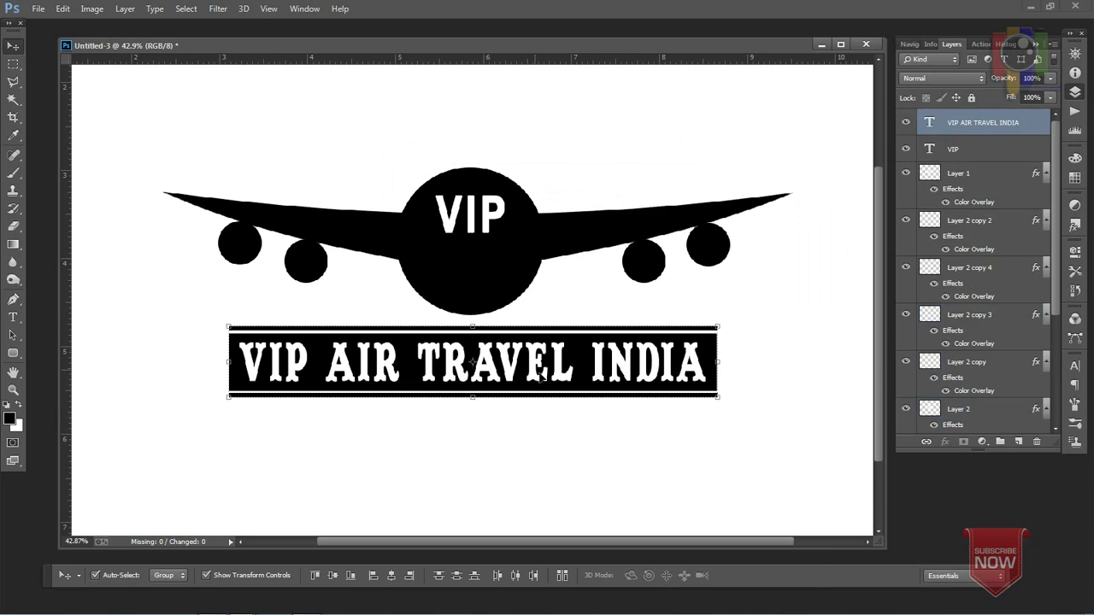
pyautogui.click(640, 463)
pyautogui.click(13, 317)
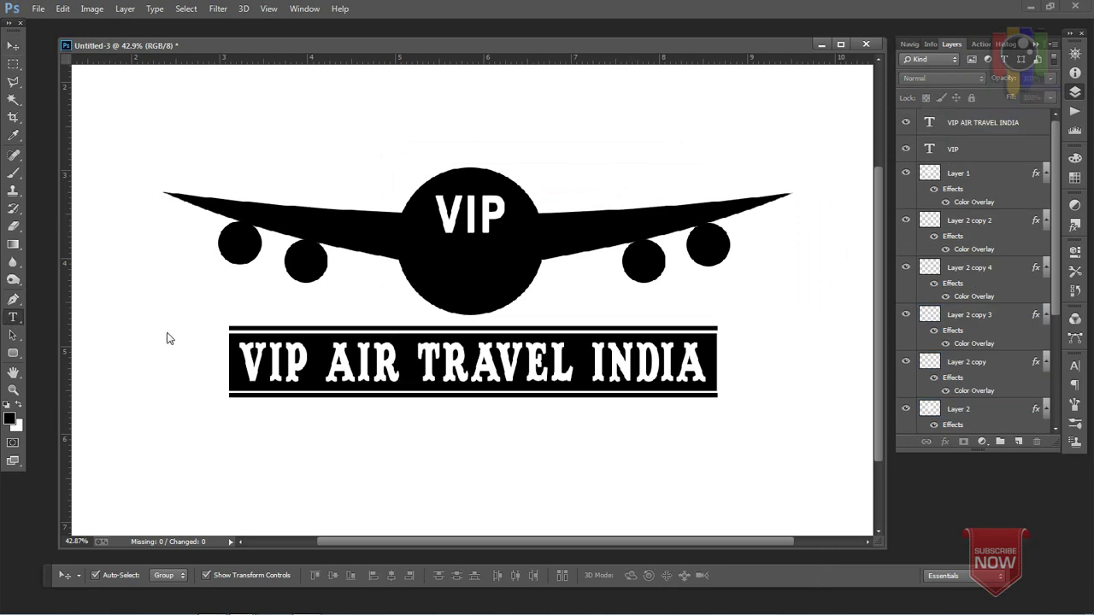
# Step: Type 'BEST TRAVELLING' in the fuselage and switch it to a Dancing script font
pyautogui.click(430, 272)
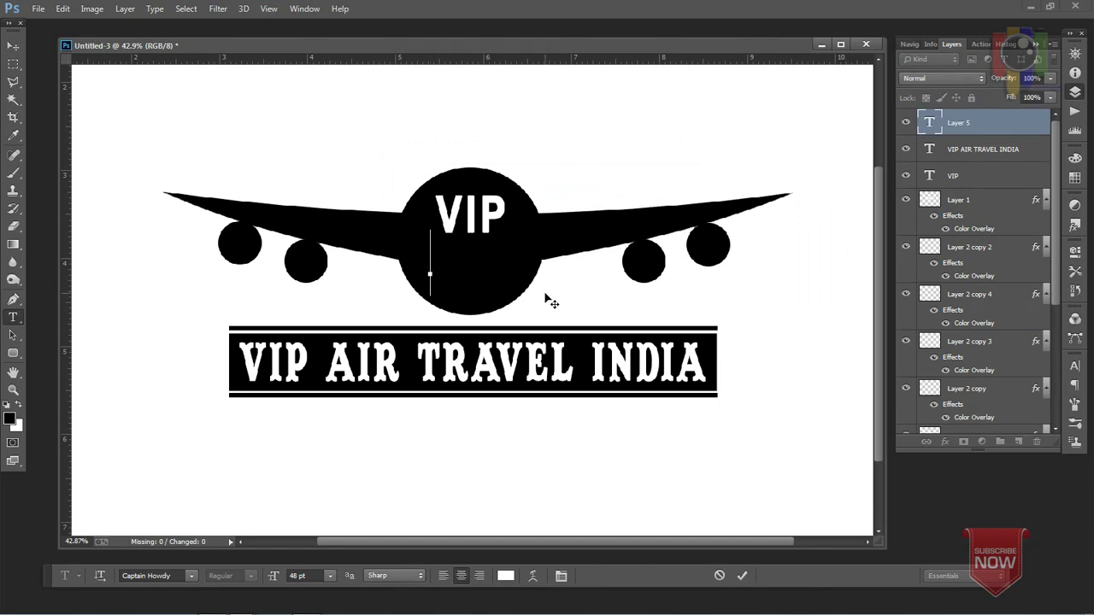
pyautogui.write('BEST')
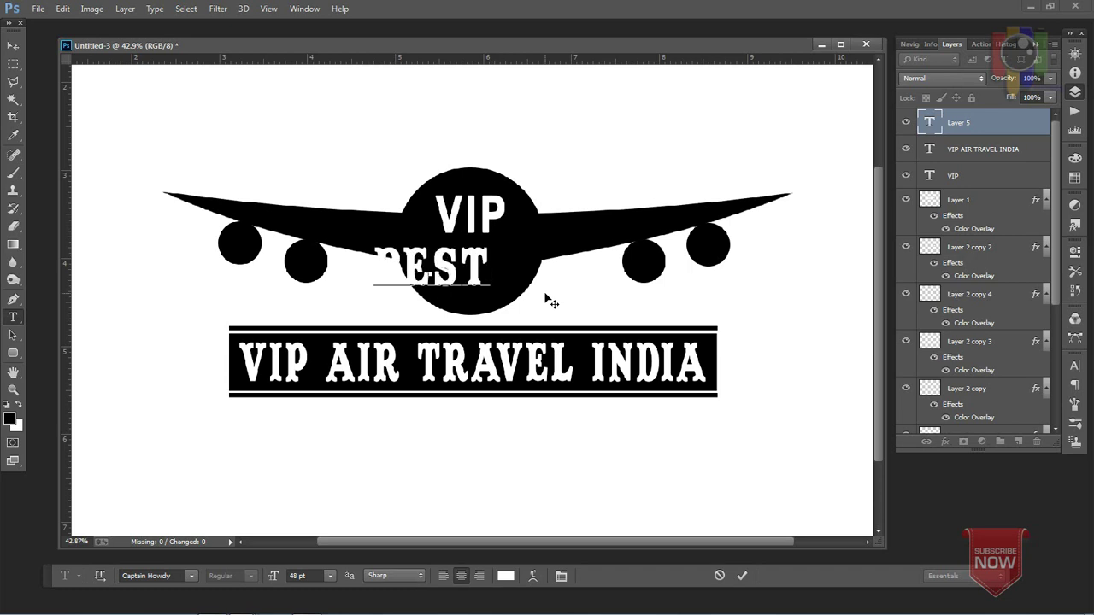
pyautogui.write(' TRAVELLING')
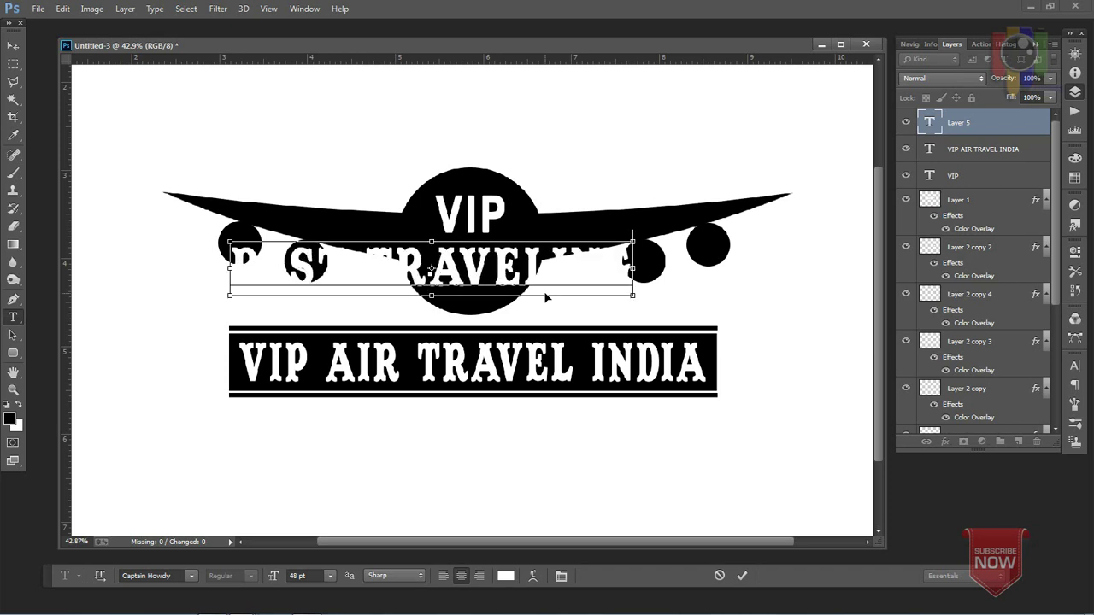
pyautogui.moveTo(631, 261); pyautogui.dragTo(207, 264)
pyautogui.click(152, 575)
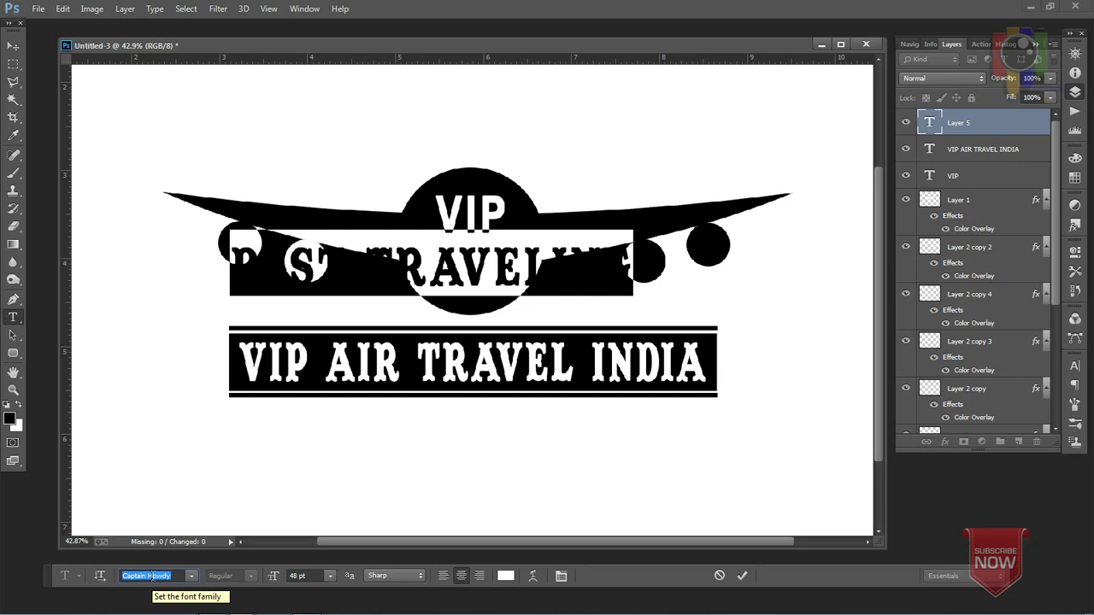
pyautogui.press('Down')
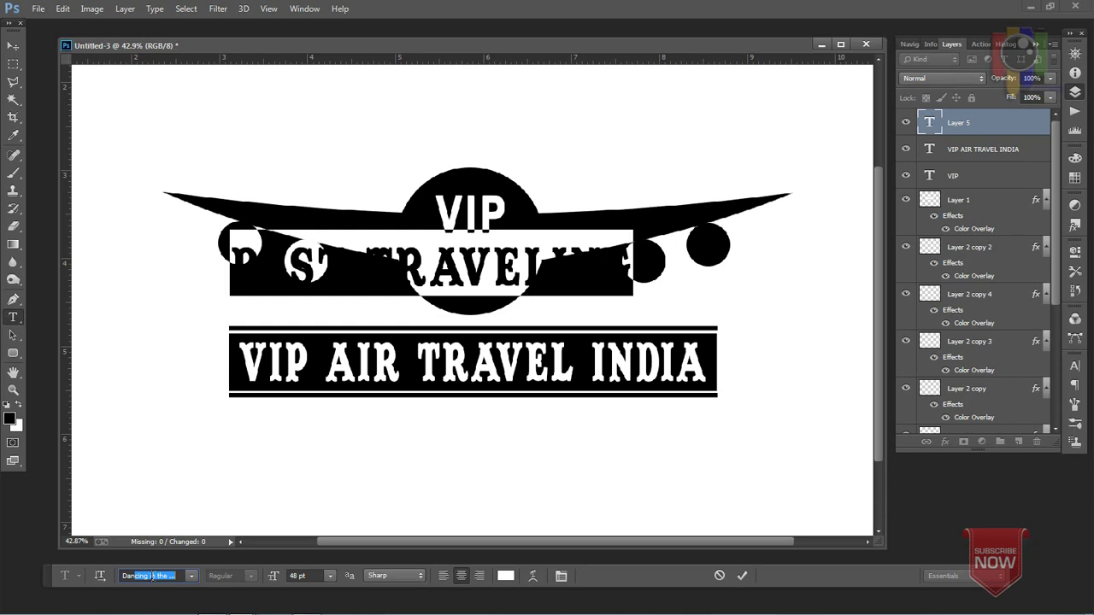
pyautogui.press('Down')
pyautogui.click(152, 576)
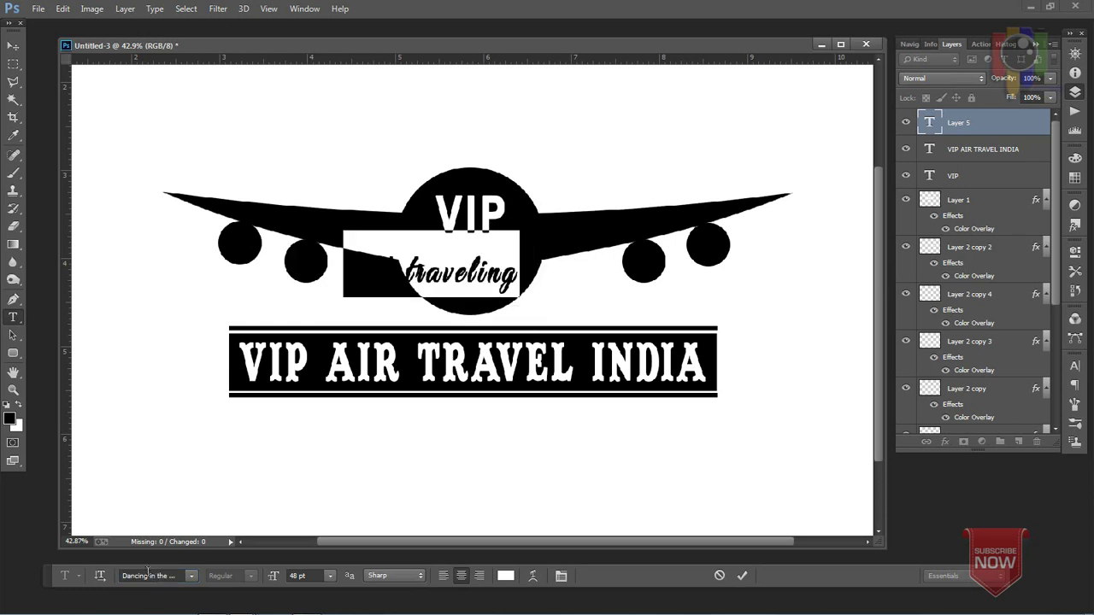
pyautogui.click(13, 45)
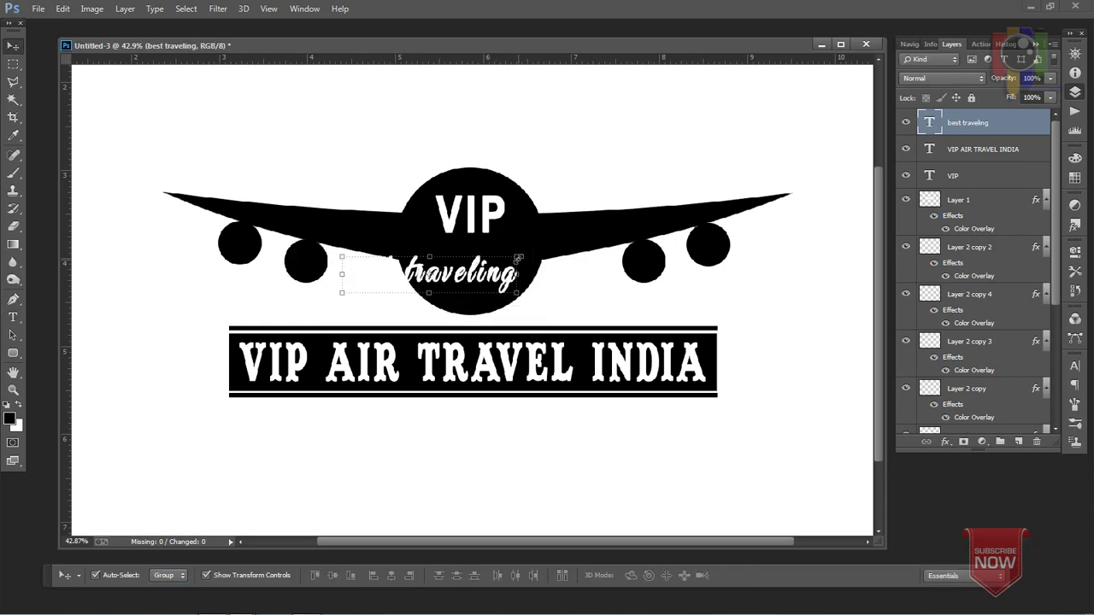
pyautogui.click(517, 257)
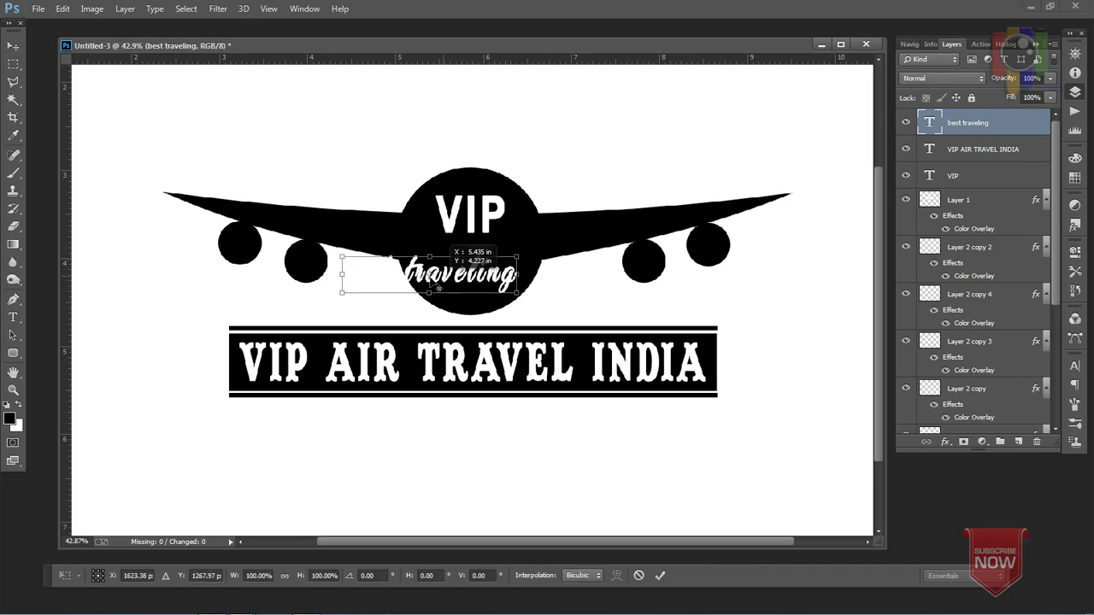
# Step: Scale the caption to 65.77% width and 73.41% height, then reselect its text
pyautogui.moveTo(523, 269); pyautogui.dragTo(523, 272)
pyautogui.moveTo(547, 230)
pyautogui.mouseDown()
pyautogui.moveTo(496, 265)
pyautogui.moveTo(498, 254)
pyautogui.mouseUp()
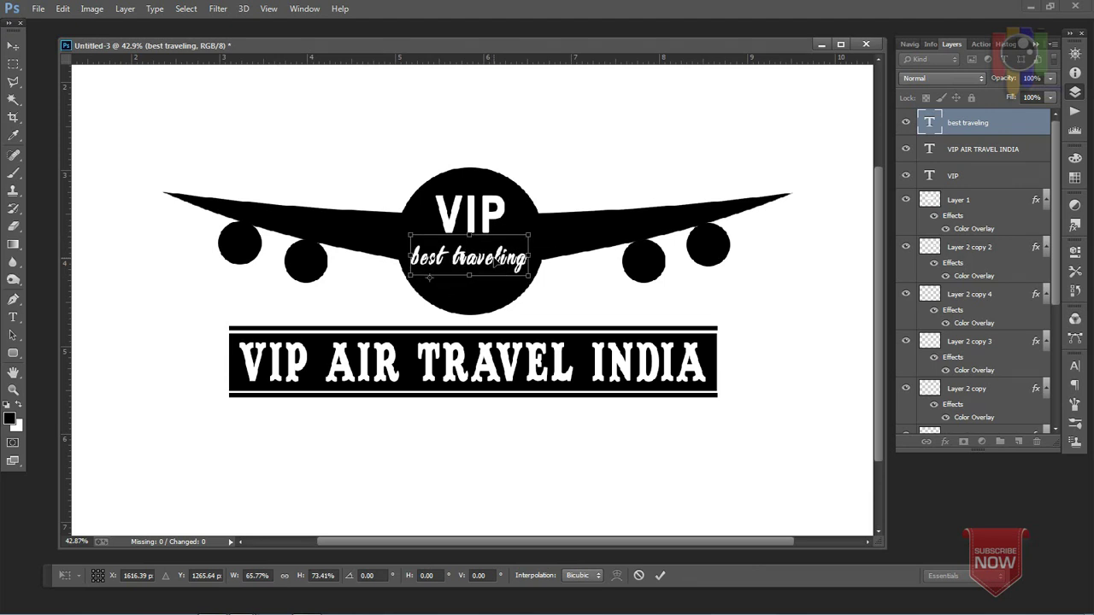
pyautogui.press('Return')
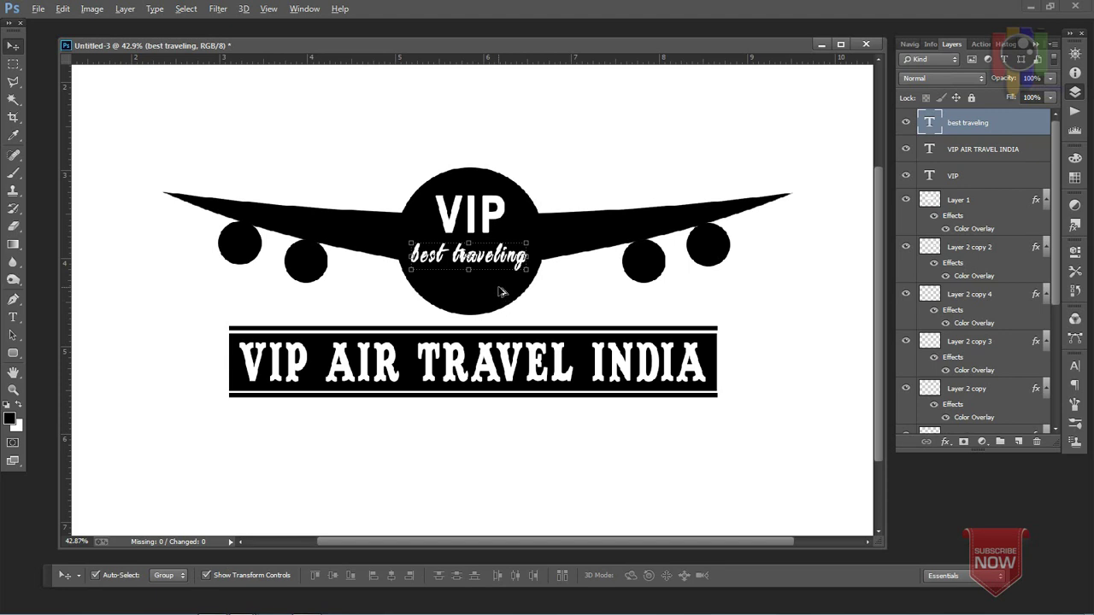
pyautogui.scroll(3, 502, 292)
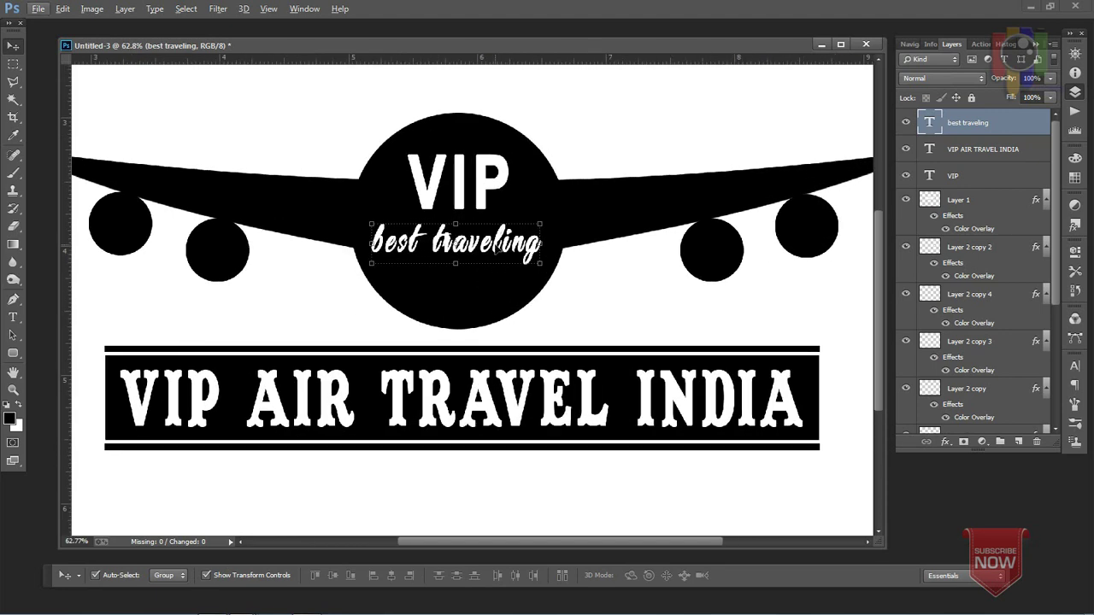
pyautogui.press('t')
pyautogui.tripleClick(496, 242)
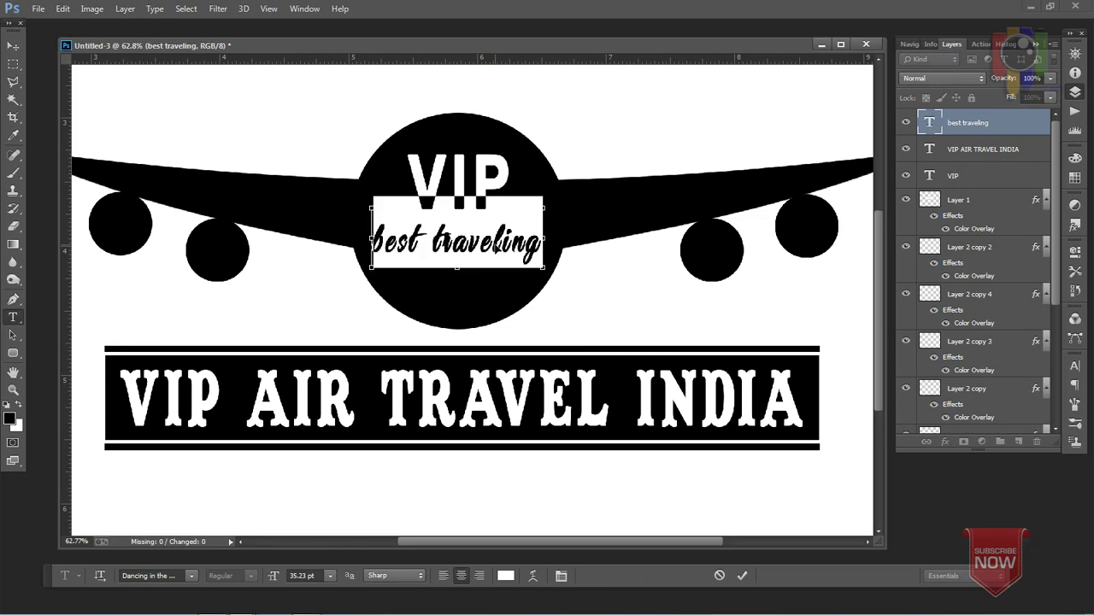
pyautogui.click(166, 575)
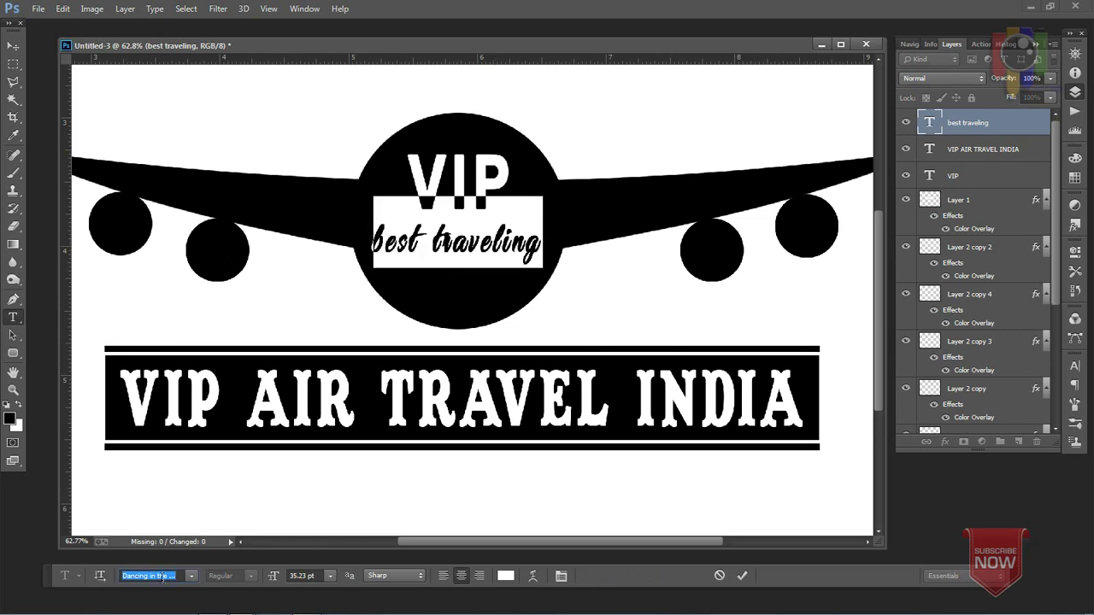
# Step: Keep the tagline font as Dancing in the Rainbow after trying others
pyautogui.press('Up')
pyautogui.press('Up')
pyautogui.press('Up')
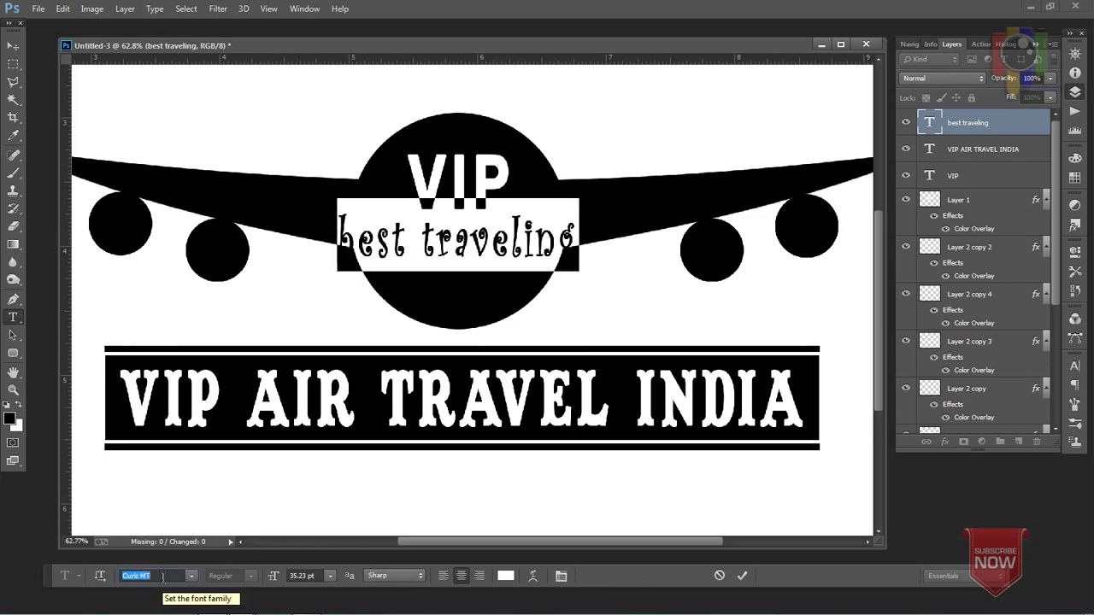
pyautogui.press('Down')
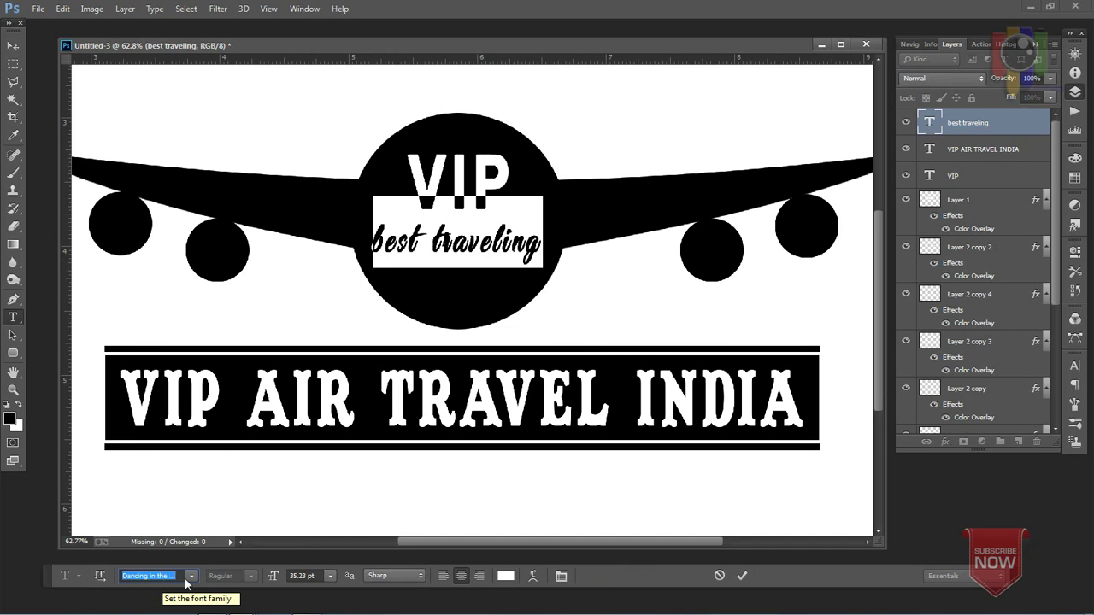
pyautogui.click(192, 577)
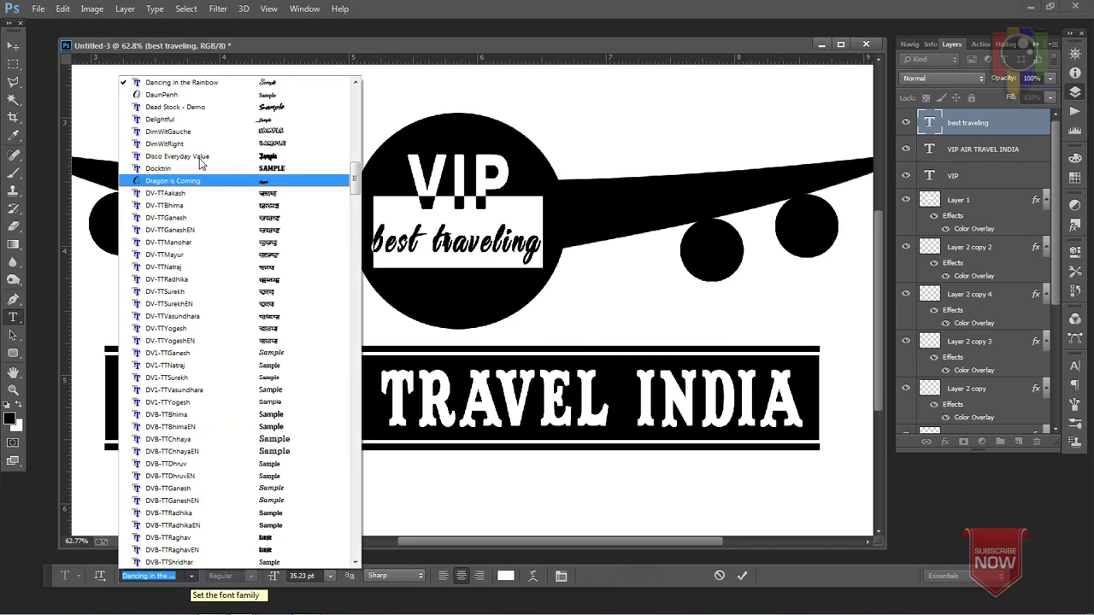
pyautogui.click(215, 82)
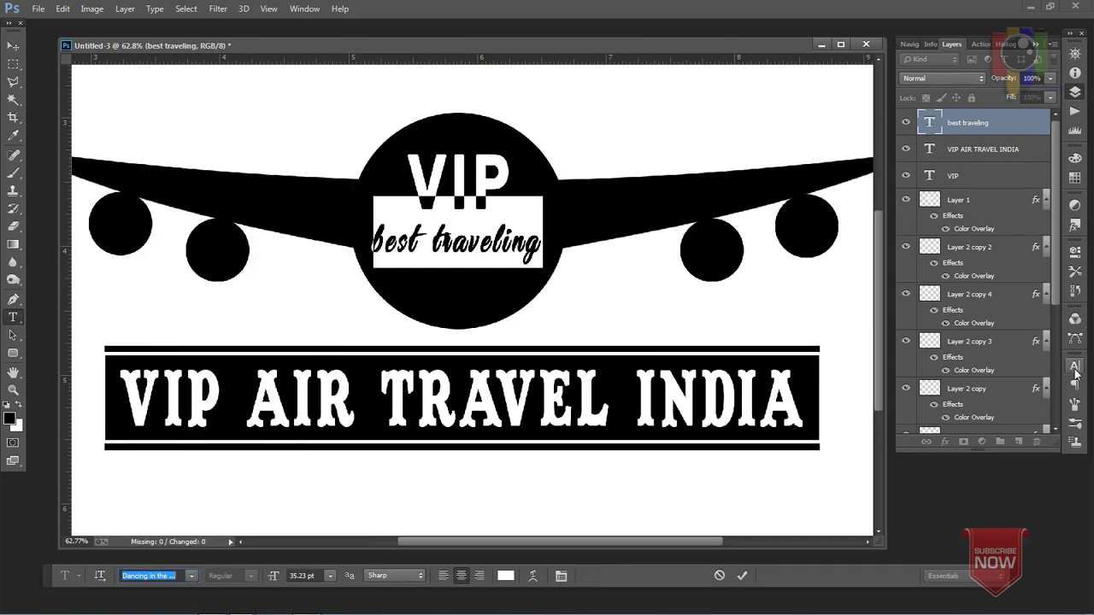
# Step: Set tagline tracking to 0, horizontal scale to 100%, and underline it
pyautogui.click(1076, 367)
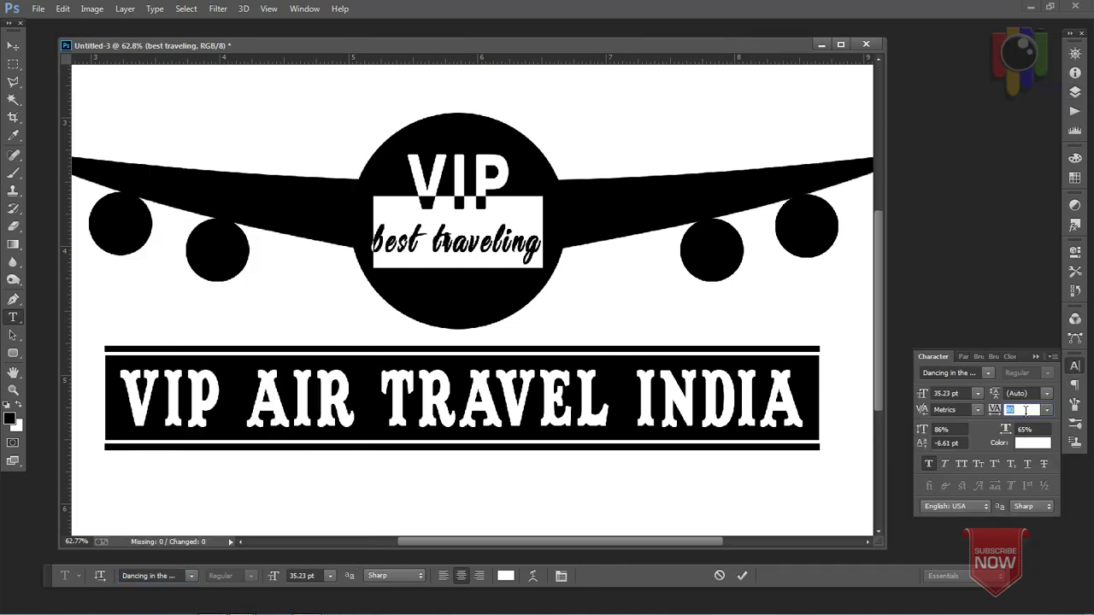
pyautogui.write('0')
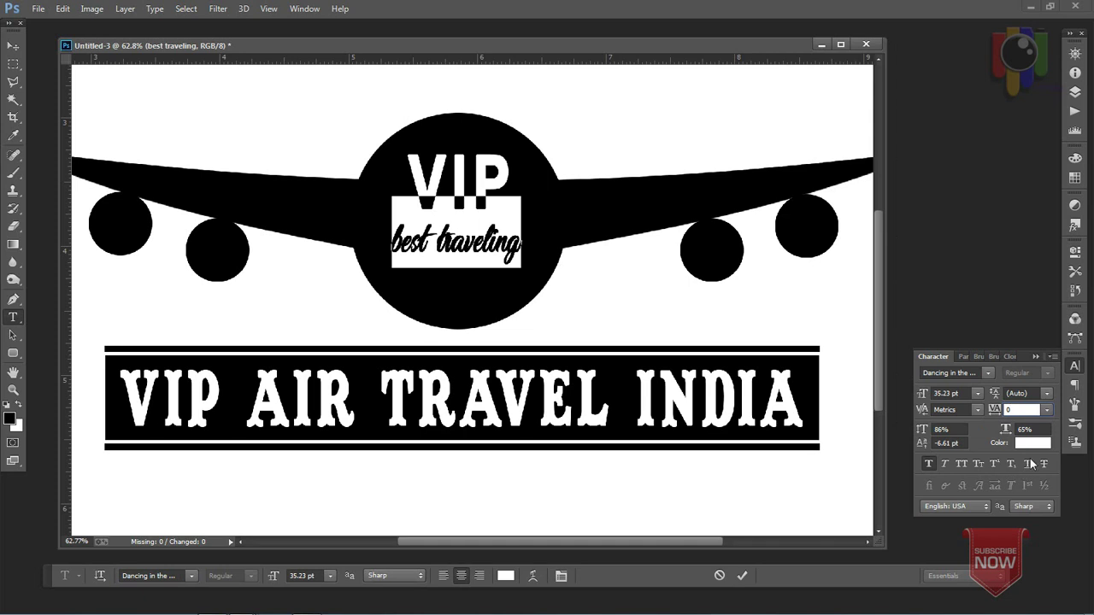
pyautogui.click(1025, 429)
pyautogui.write('100')
pyautogui.press('Return')
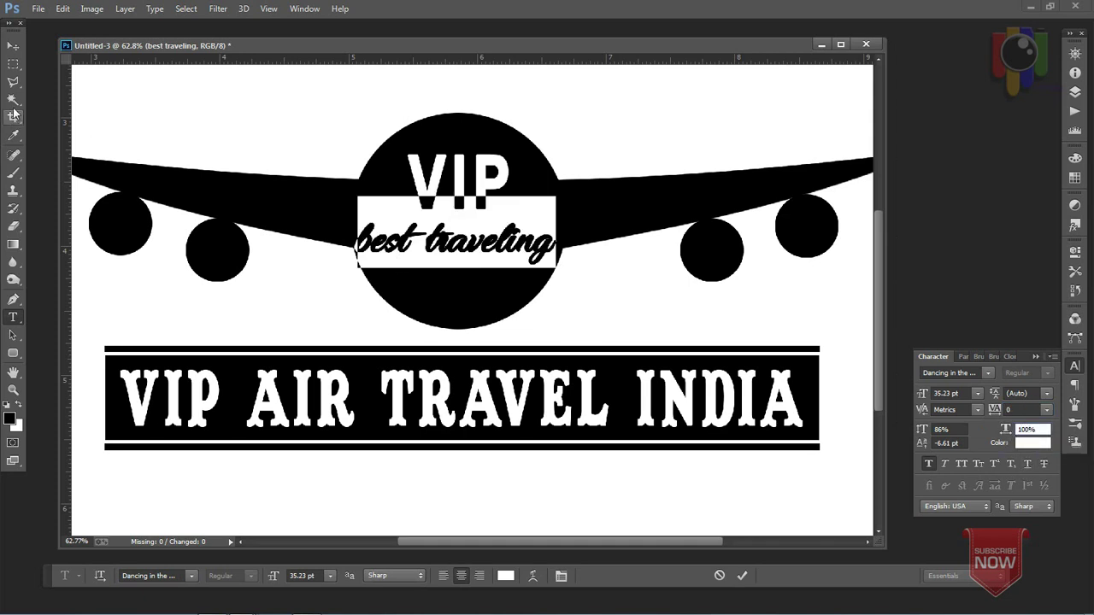
pyautogui.click(1028, 463)
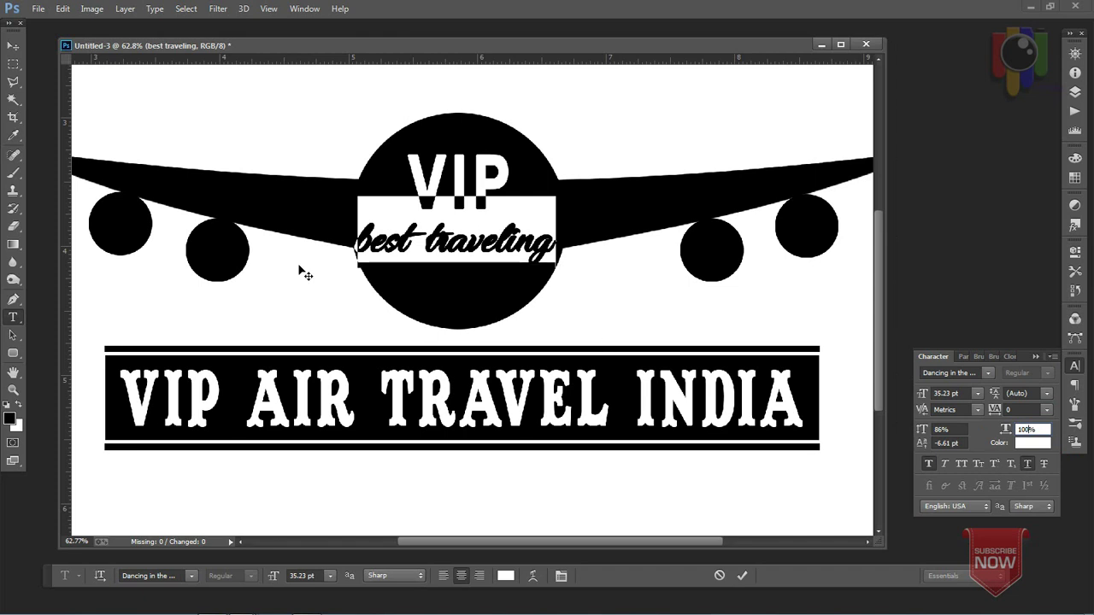
pyautogui.click(14, 48)
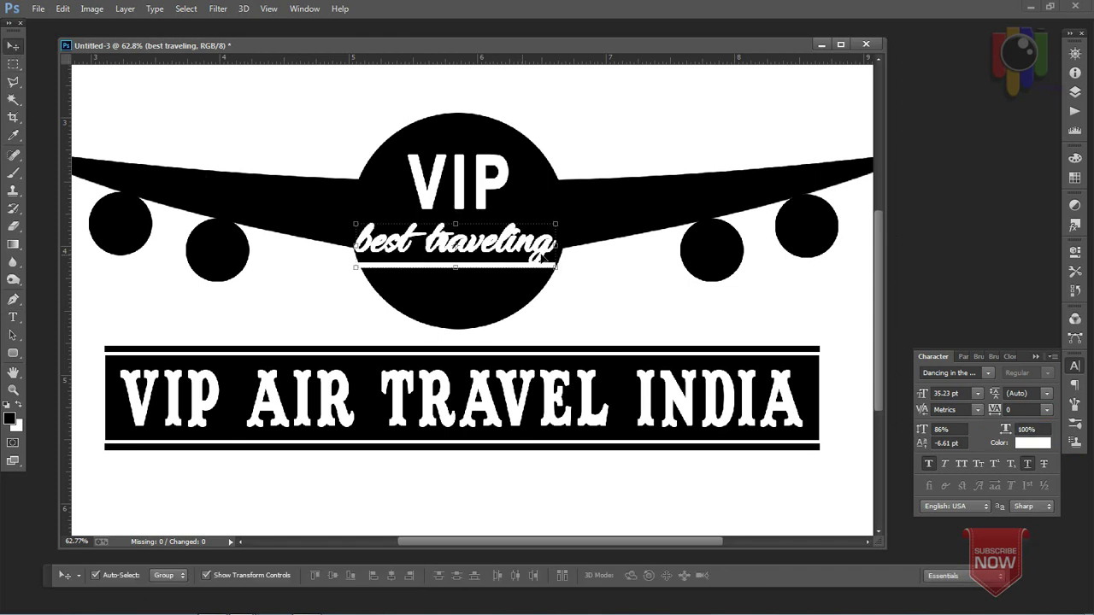
# Step: Narrow the tagline to about 80% width, remove faux bold, and nudge it up
pyautogui.hotkey('ctrl', 't')
pyautogui.moveTo(560, 244); pyautogui.dragTo(546, 242)
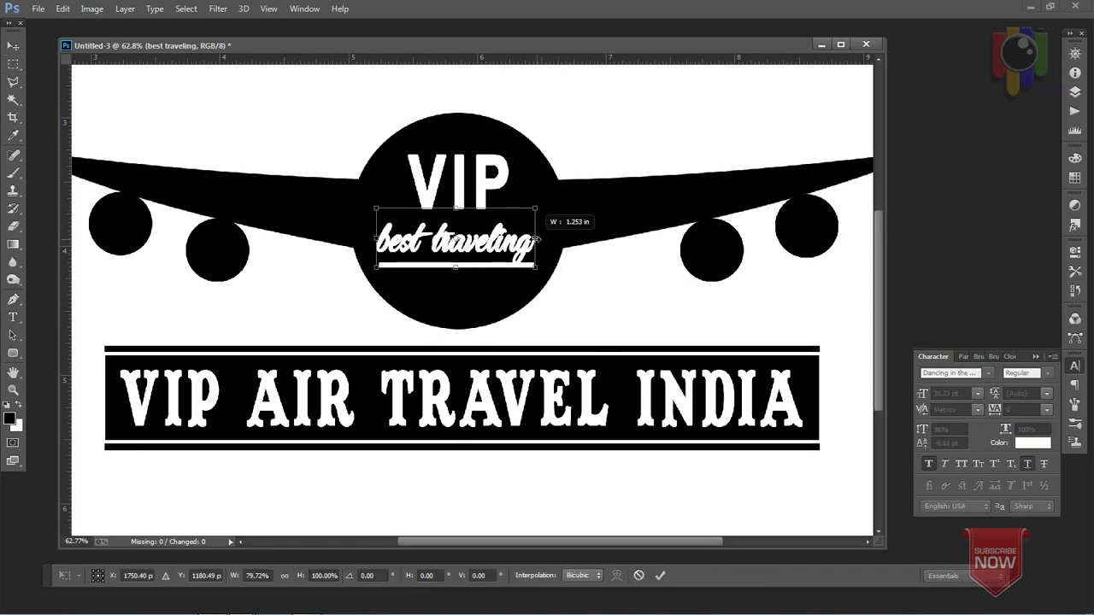
pyautogui.press('Return')
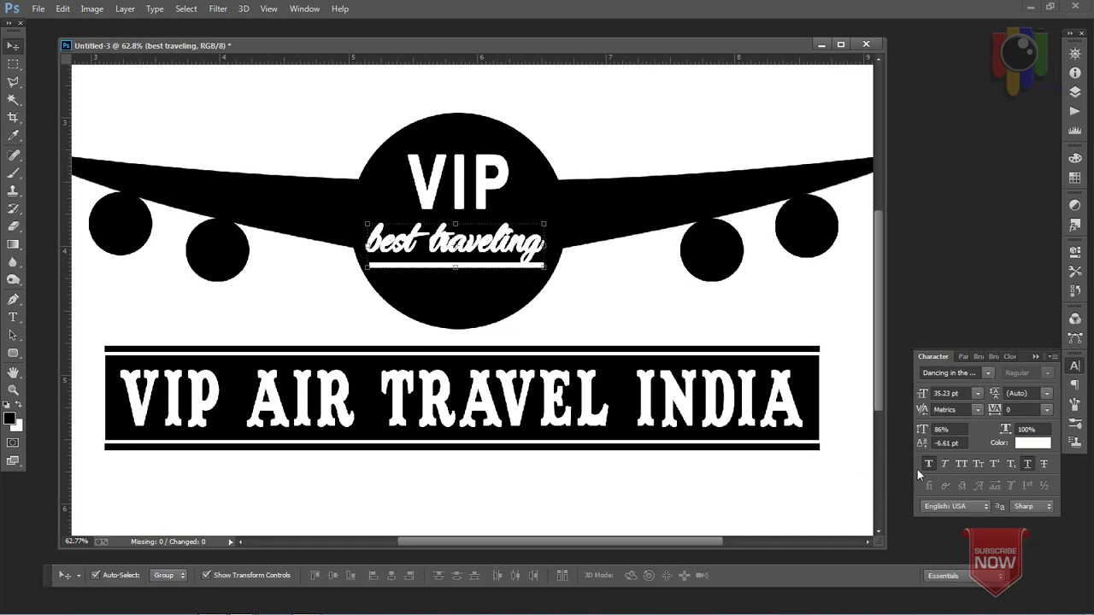
pyautogui.click(928, 463)
pyautogui.moveTo(489, 251); pyautogui.dragTo(494, 255)
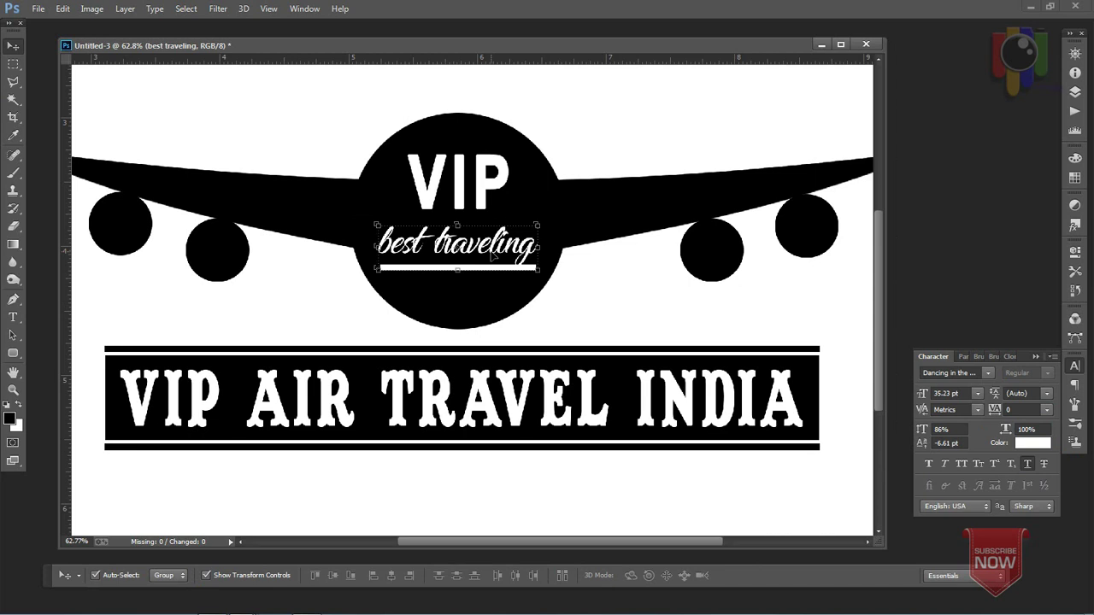
pyautogui.press('Up')
pyautogui.press('Up')
pyautogui.press('Up')
pyautogui.press('Up')
pyautogui.press('Up')
pyautogui.press('Up')
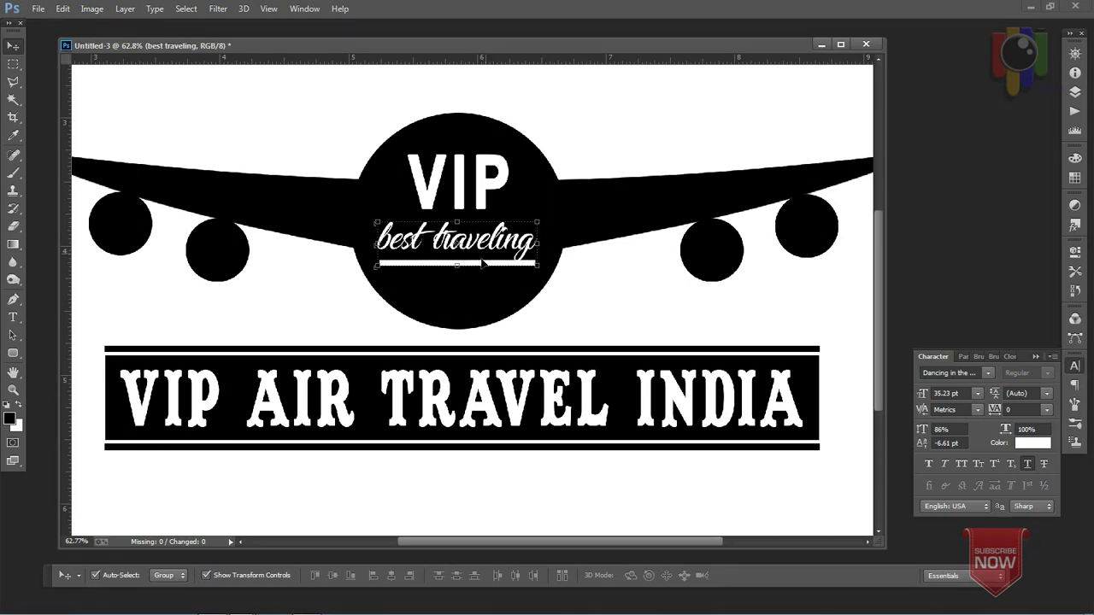
pyautogui.click(601, 318)
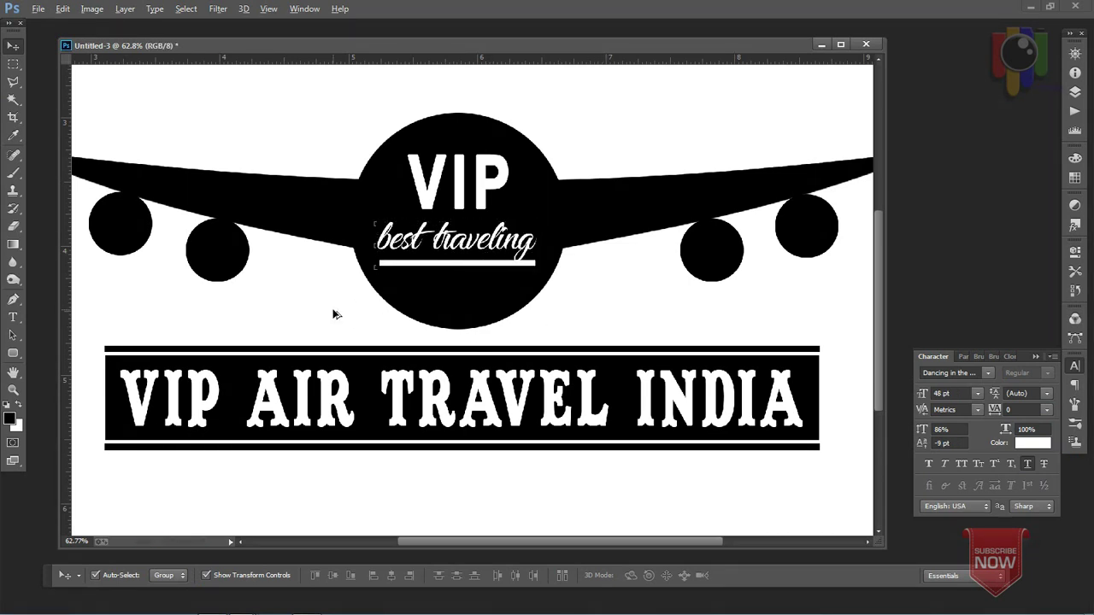
# Step: Narrow the banner text to about 87% width, undoing the accidental vertical squash
pyautogui.scroll(-2, 333, 315)
pyautogui.scroll(-1, 334, 314)
pyautogui.scroll(-1, 334, 314)
pyautogui.scroll(-1, 334, 314)
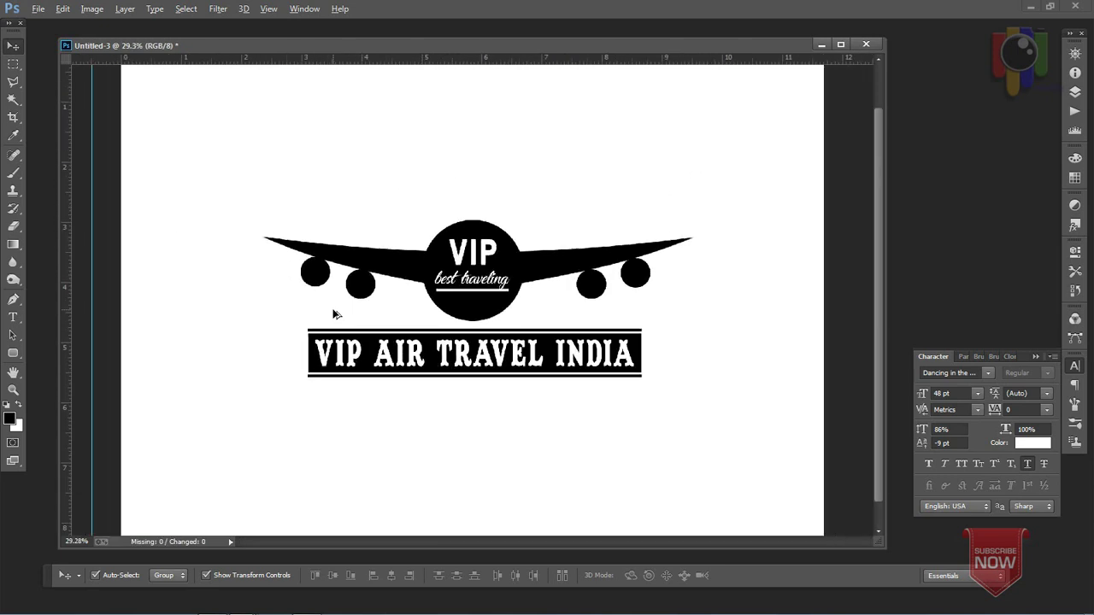
pyautogui.scroll(-1, 349, 313)
pyautogui.scroll(-1, 576, 405)
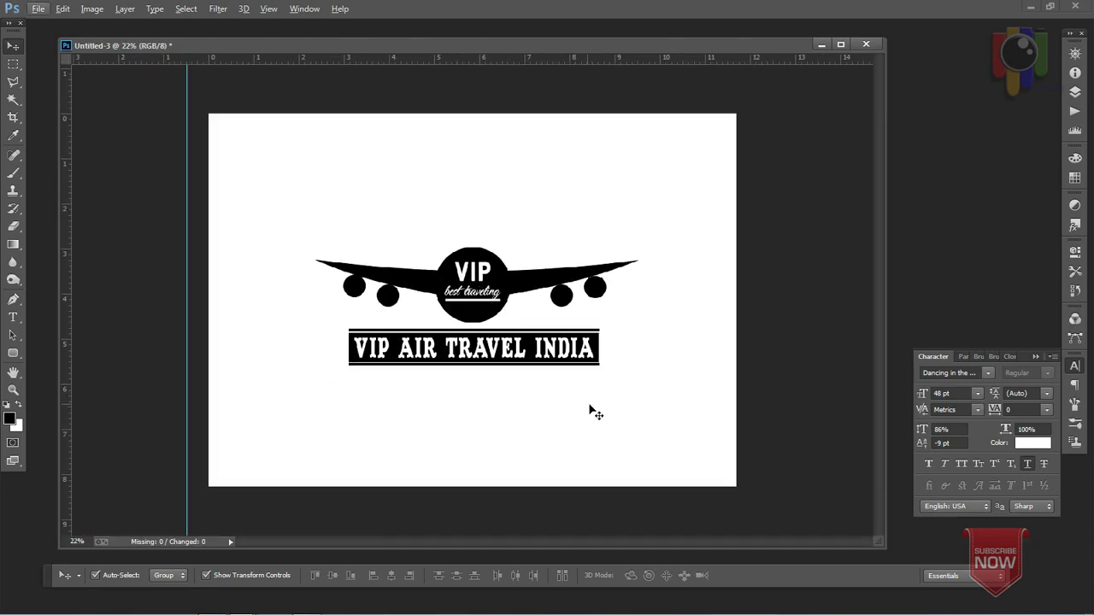
pyautogui.click(549, 337)
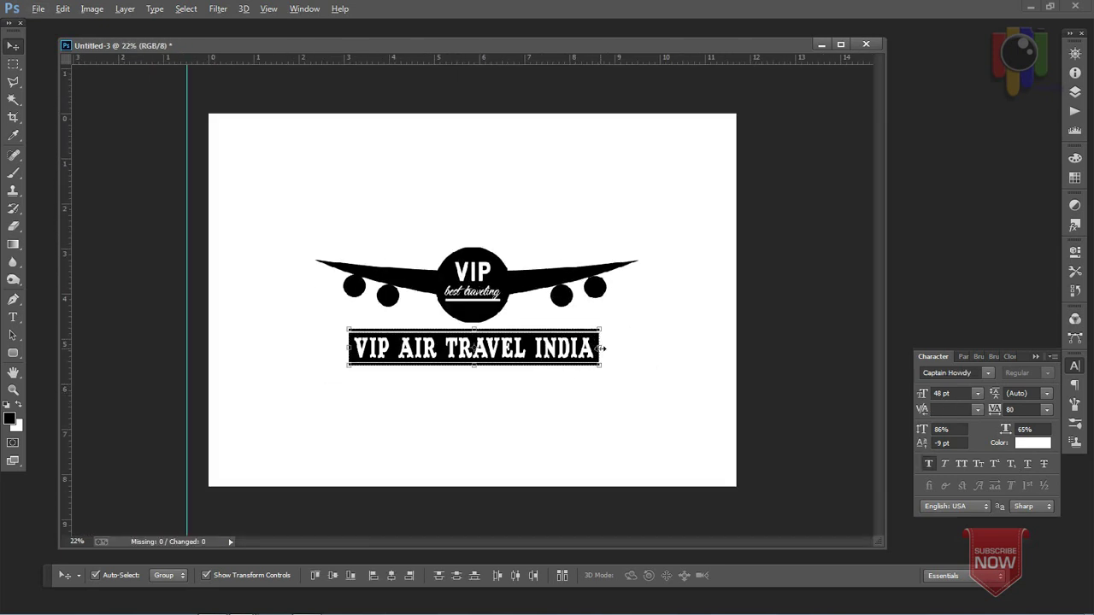
pyautogui.moveTo(601, 349); pyautogui.dragTo(588, 347)
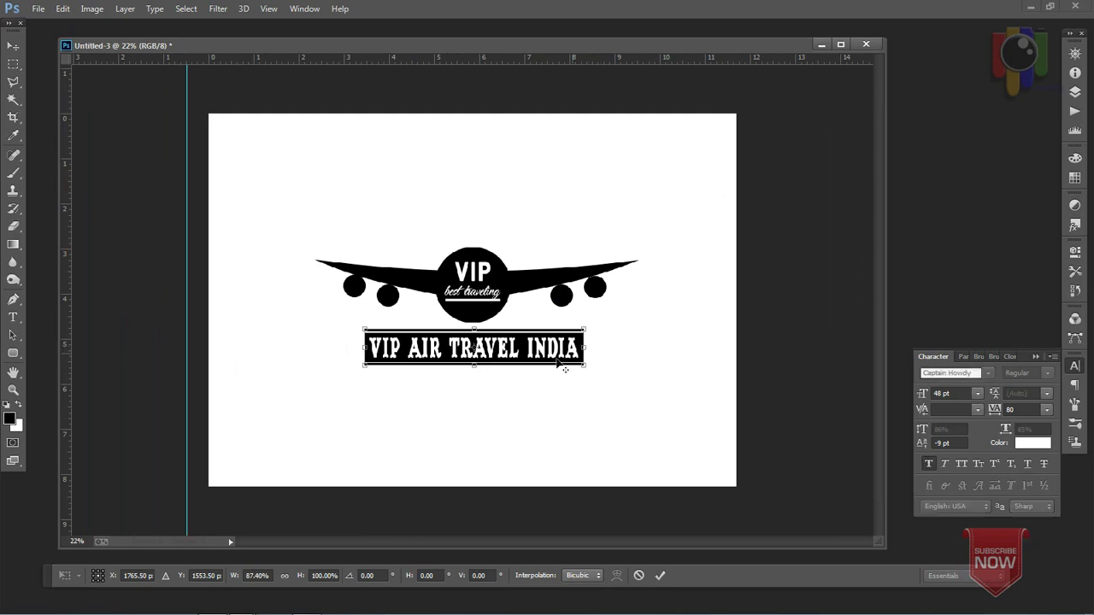
pyautogui.moveTo(479, 367); pyautogui.dragTo(485, 365)
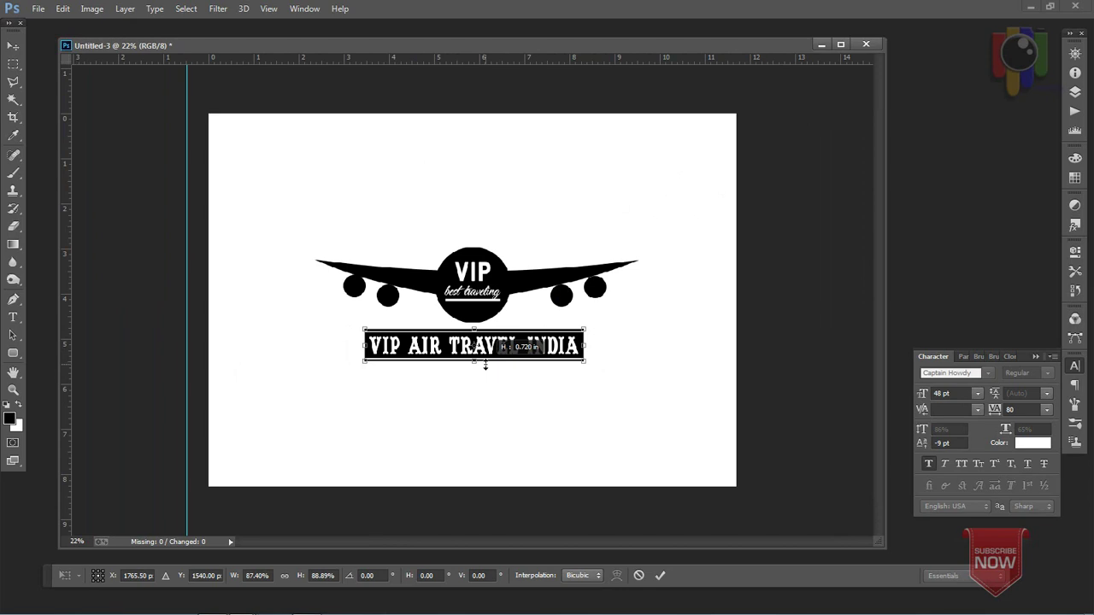
pyautogui.press('Return')
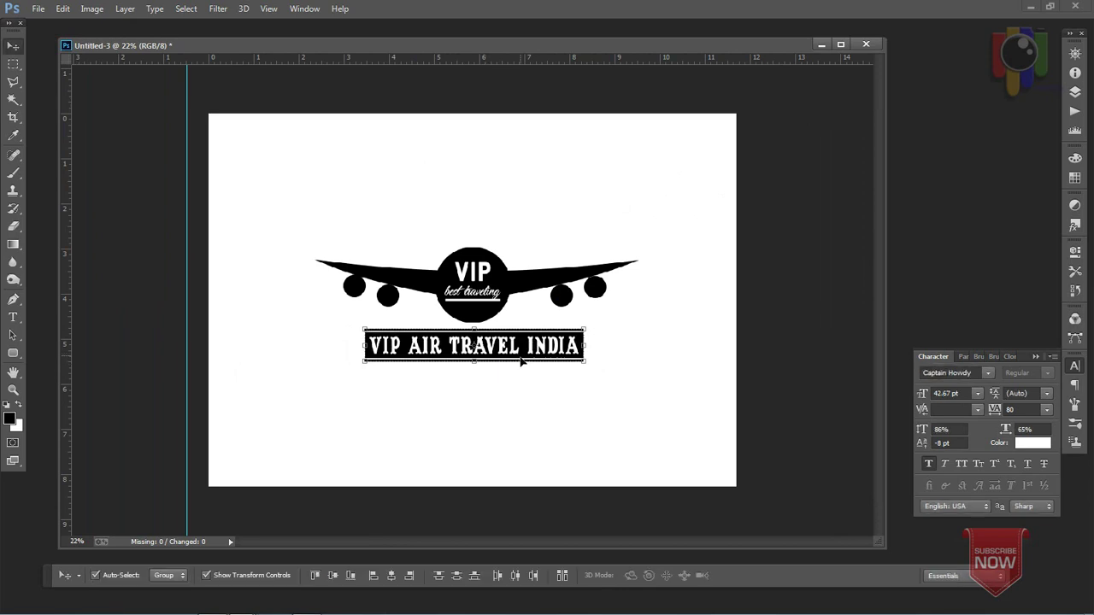
pyautogui.hotkey('ctrl', 'z')
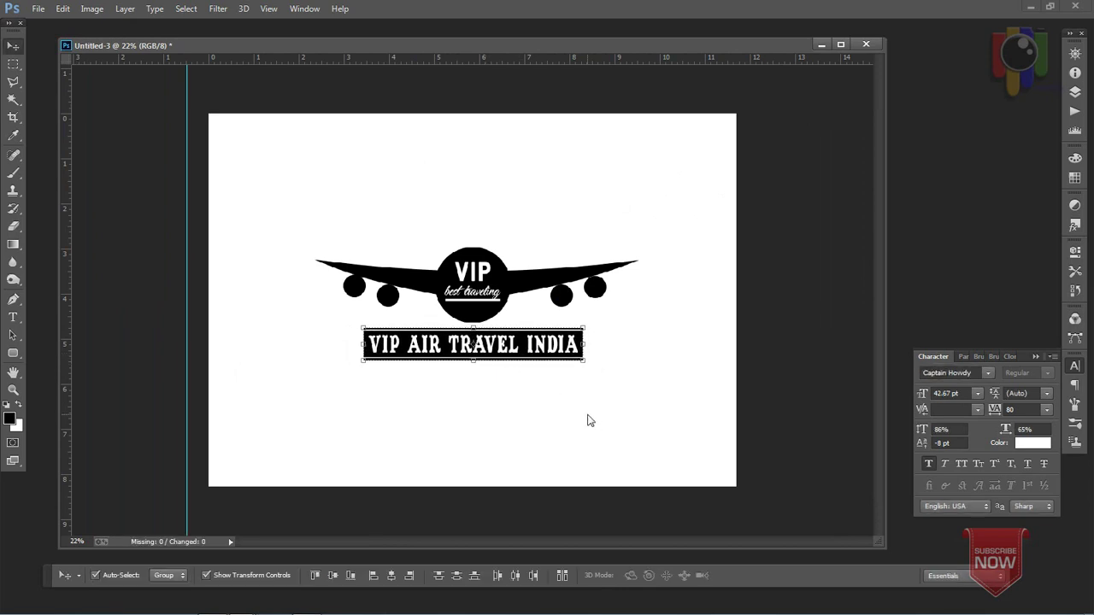
pyautogui.scroll(-3, 505, 388)
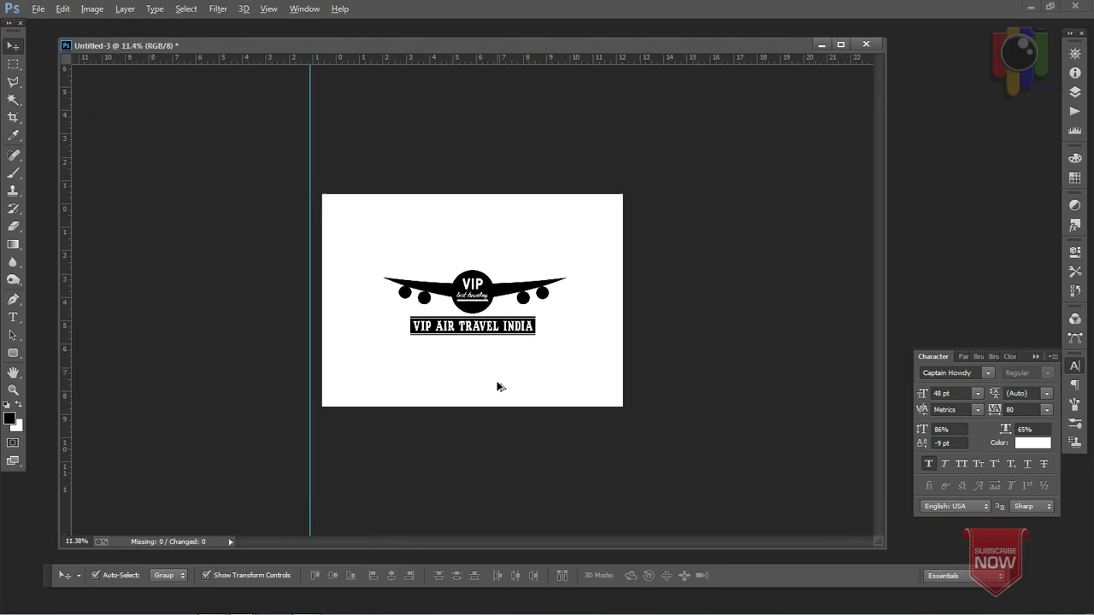
pyautogui.scroll(1, 514, 383)
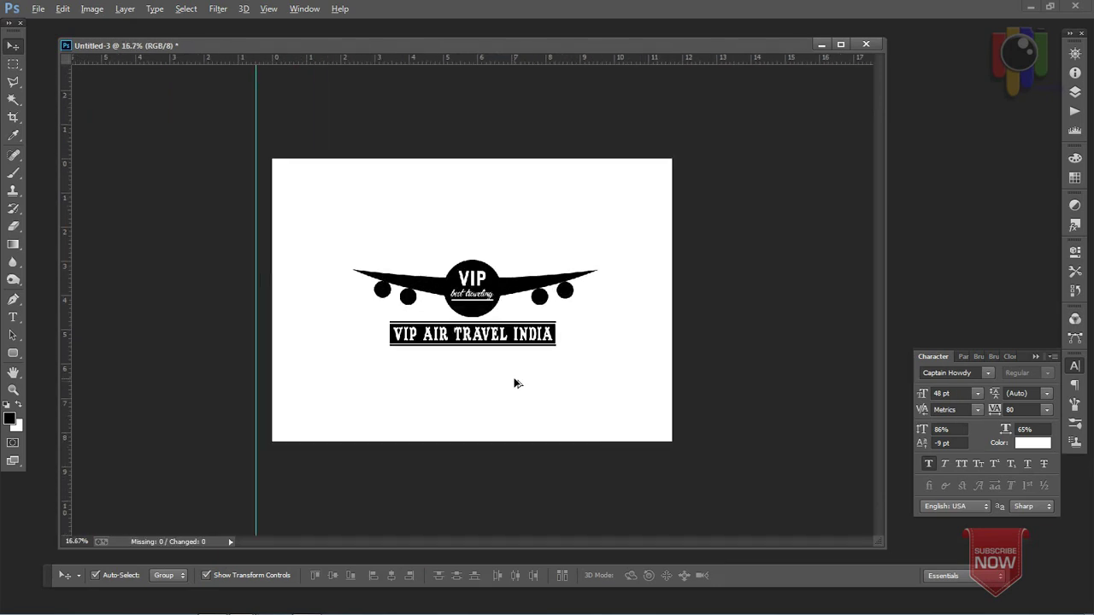
pyautogui.scroll(1, 517, 383)
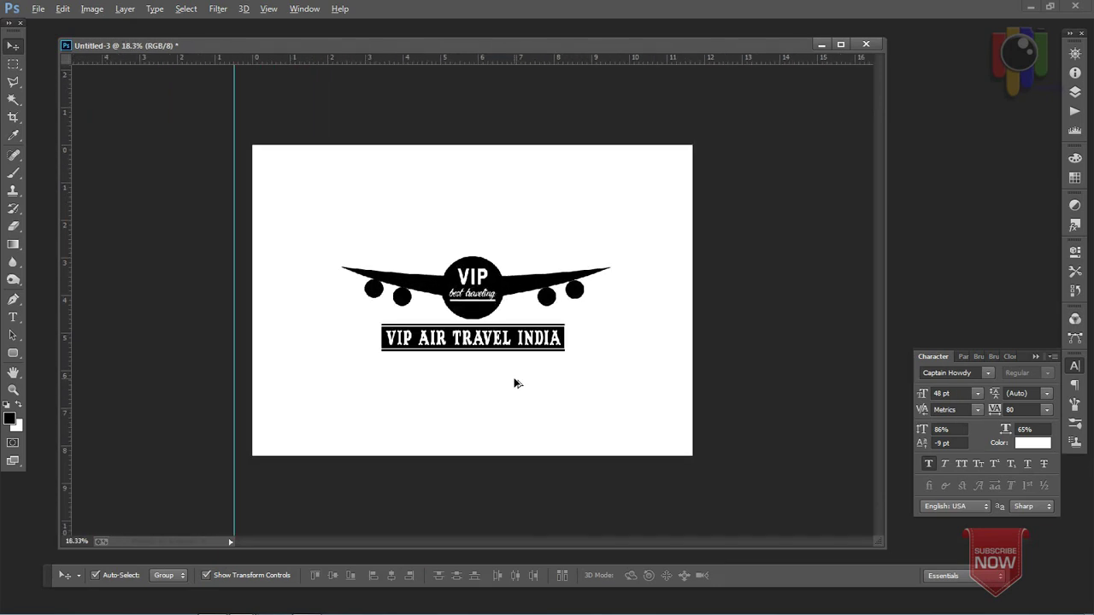
# Step: Stretch the airplane wings to 114.15% width
pyautogui.click(599, 277)
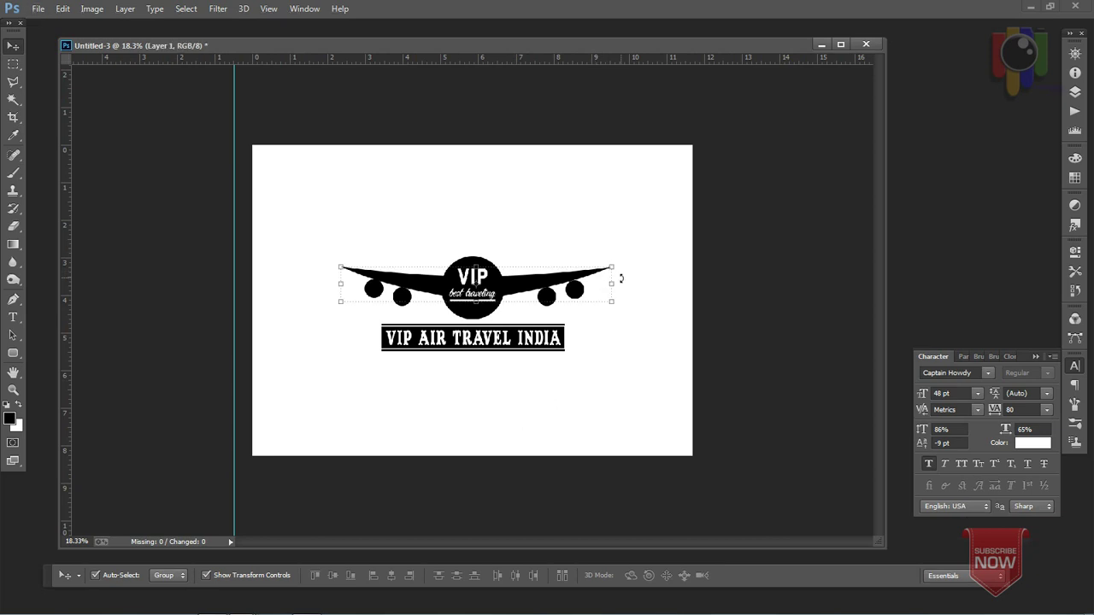
pyautogui.click(616, 282)
pyautogui.moveTo(615, 283); pyautogui.dragTo(634, 281)
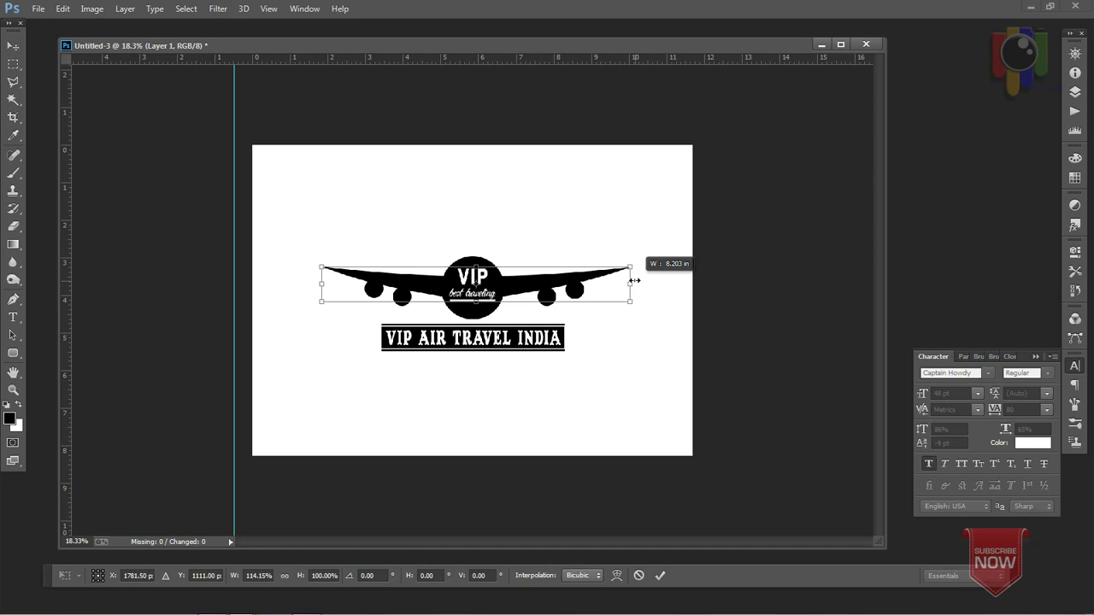
pyautogui.moveTo(634, 281); pyautogui.dragTo(541, 286)
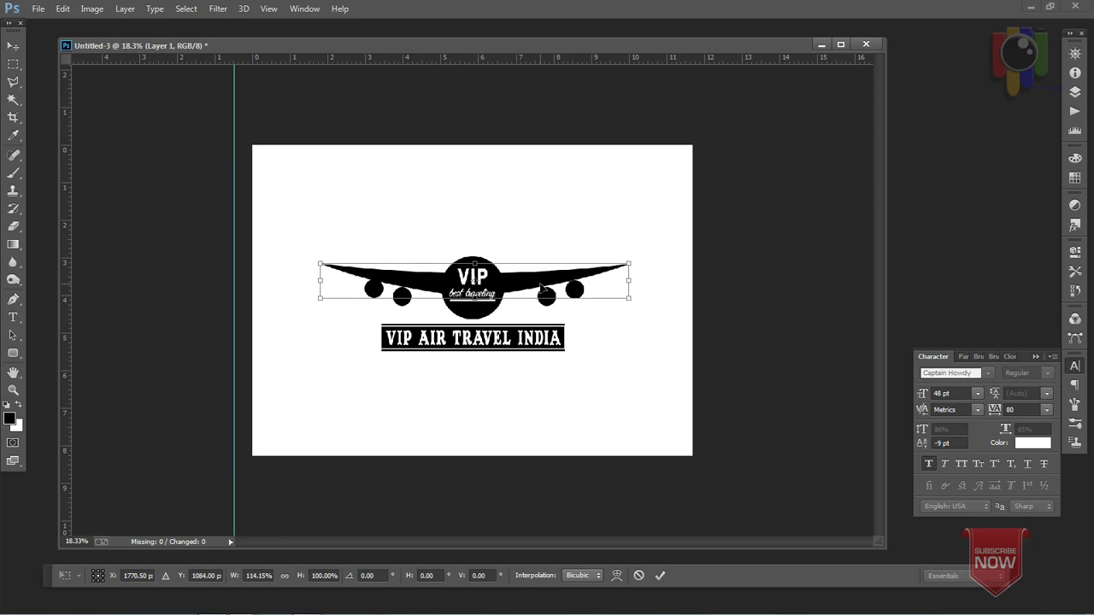
pyautogui.press('Return')
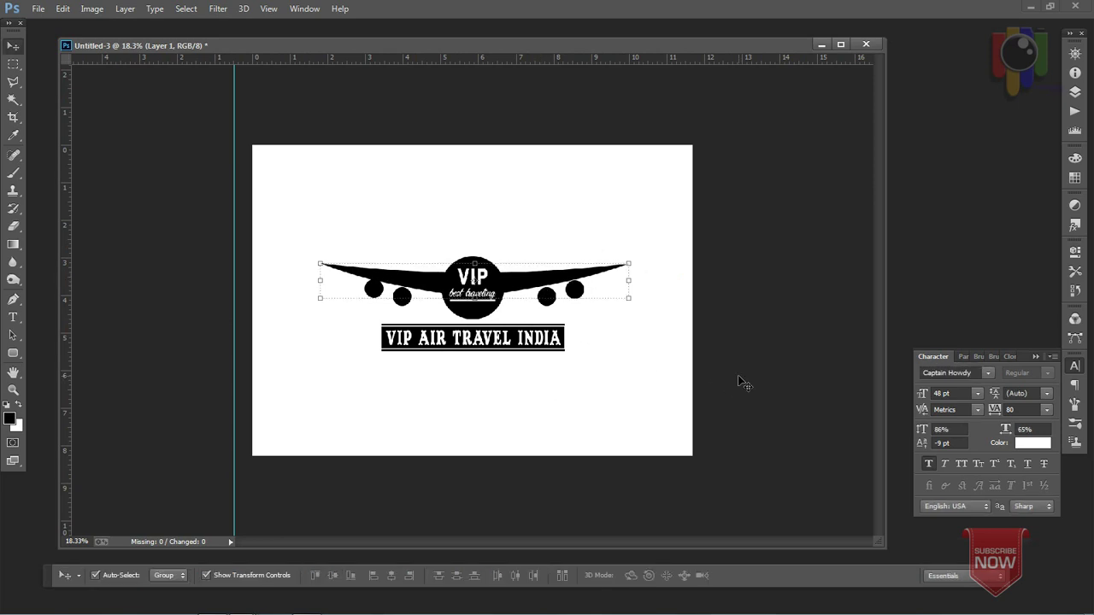
# Step: Duplicate an engine and place the copy under the outer right wing
pyautogui.click(742, 382)
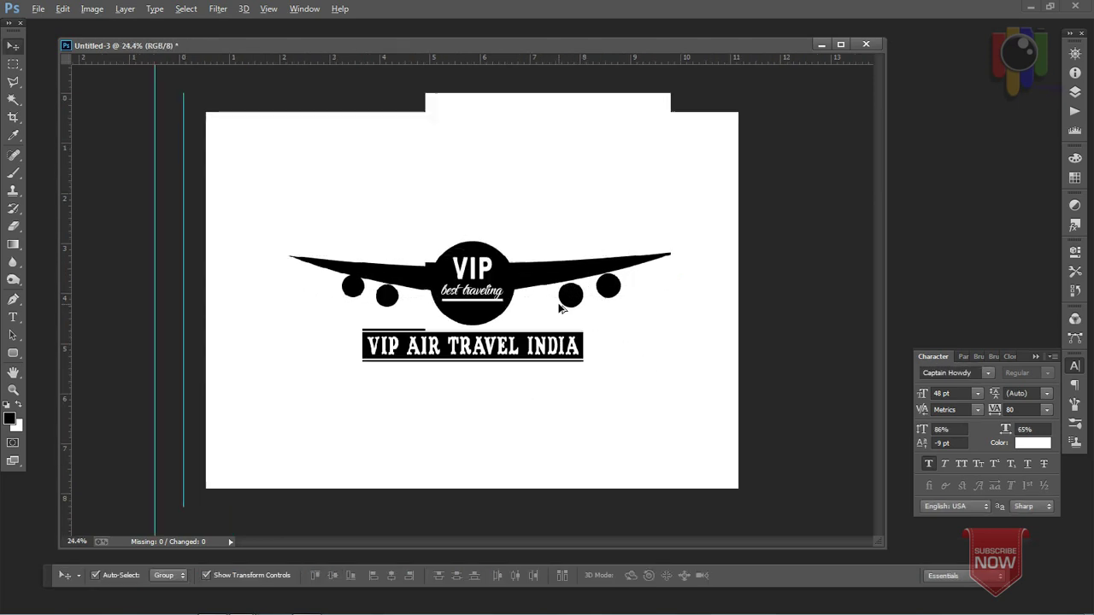
pyautogui.hotkey('ctrl', '+')
pyautogui.click(583, 295)
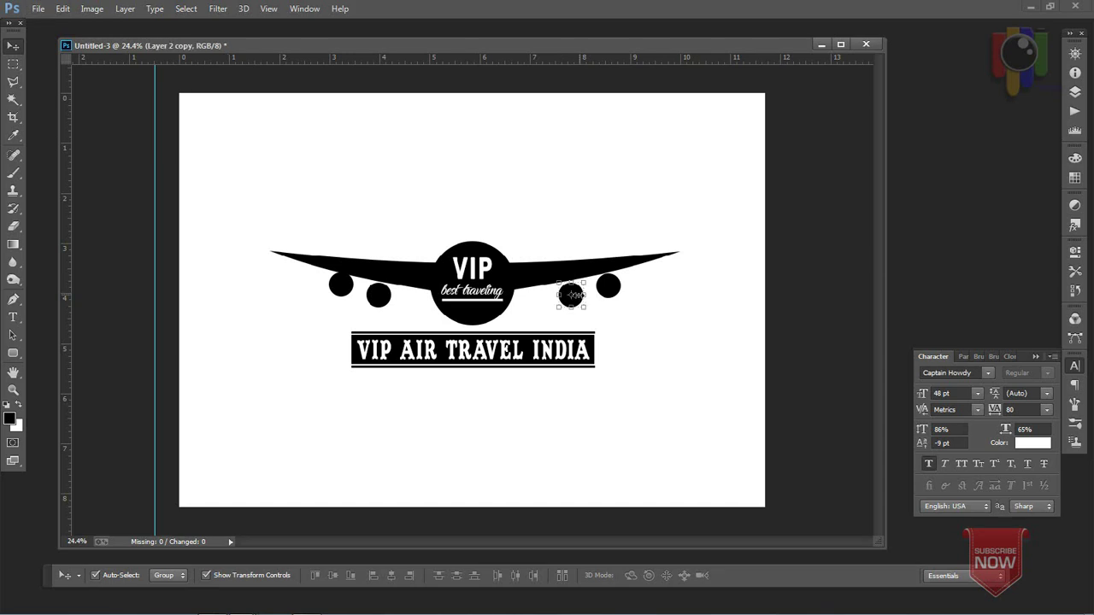
pyautogui.moveTo(571, 295); pyautogui.dragTo(609, 286)
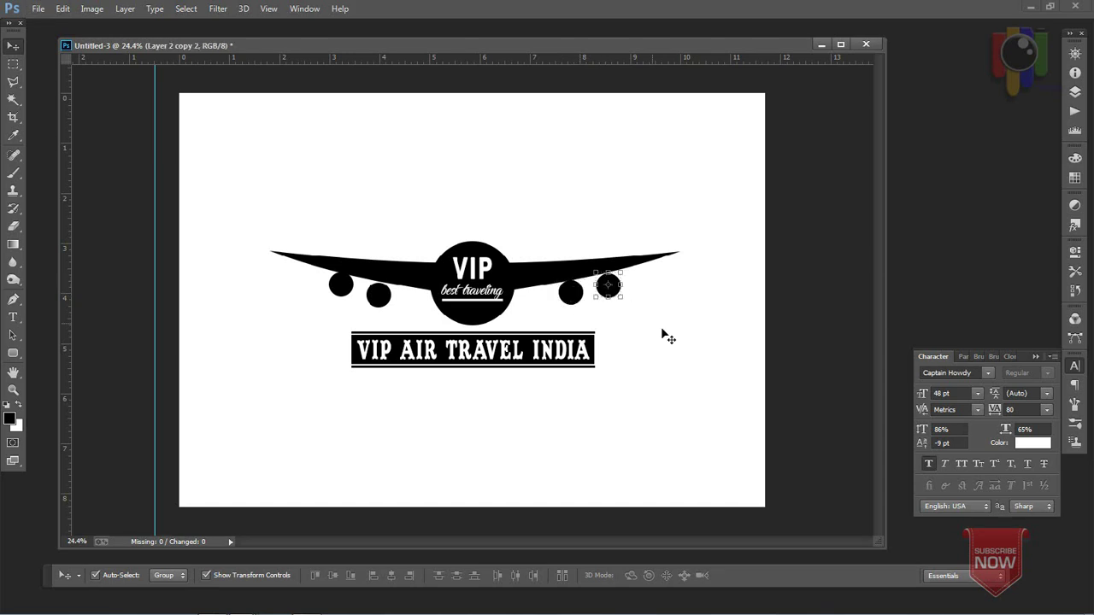
pyautogui.click(674, 369)
pyautogui.click(378, 297)
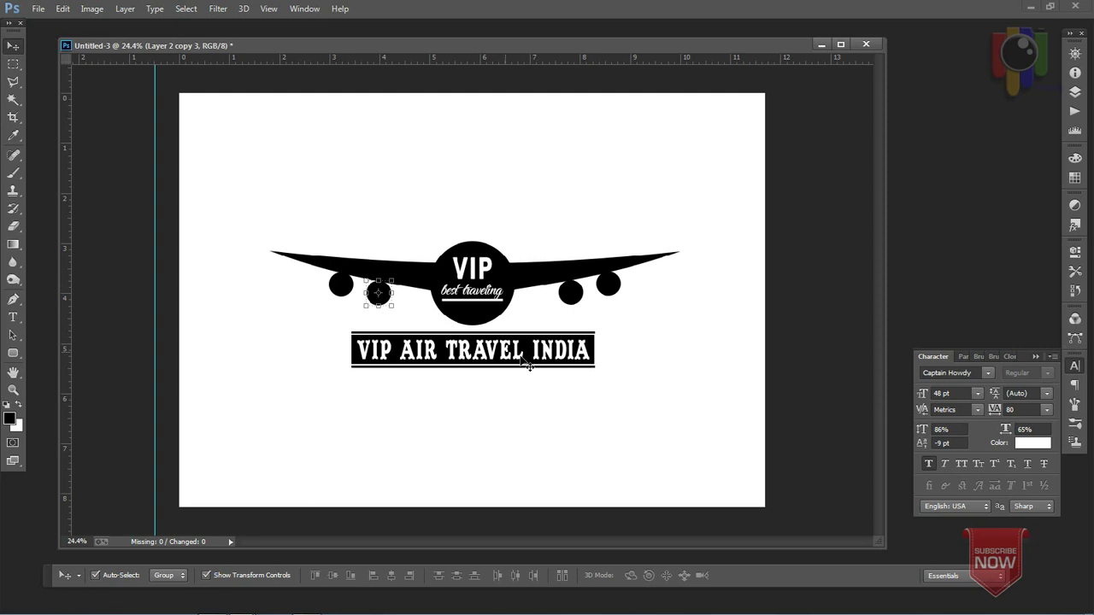
pyautogui.click(807, 392)
pyautogui.scroll(-3, 521, 355)
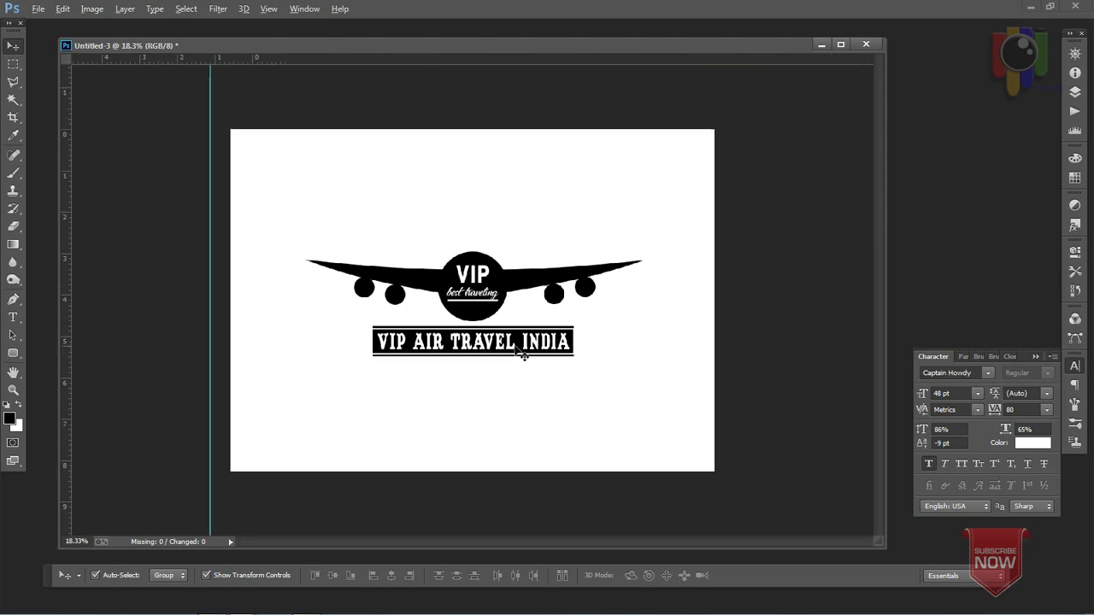
pyautogui.scroll(-2, 521, 355)
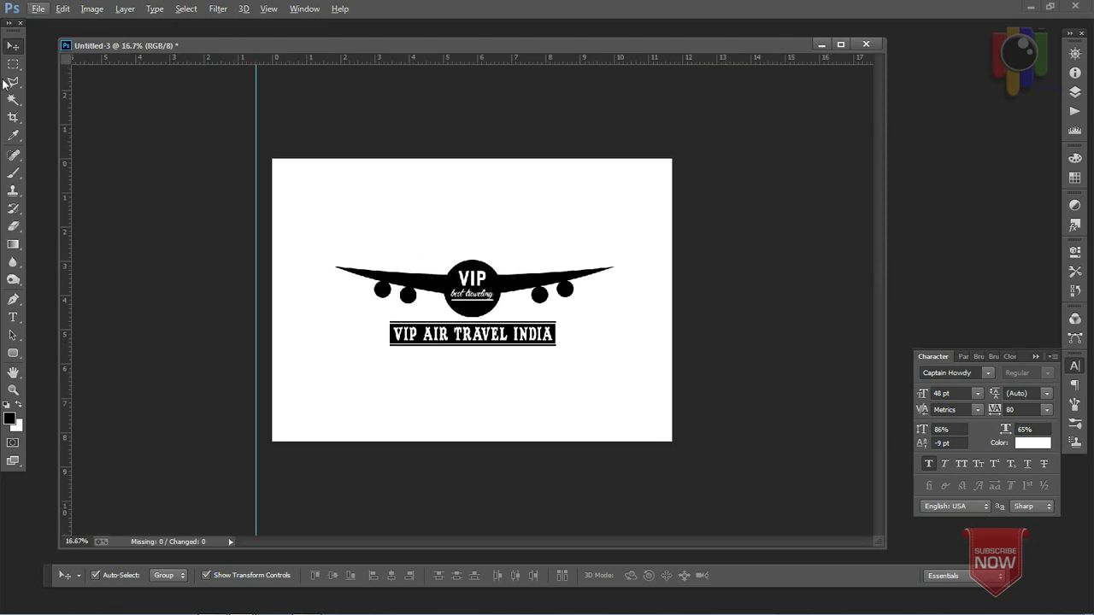
# Step: Draw a large elliptical selection circling the airplane logo
pyautogui.moveTo(13, 64); pyautogui.dragTo(51, 88)
pyautogui.click(68, 75)
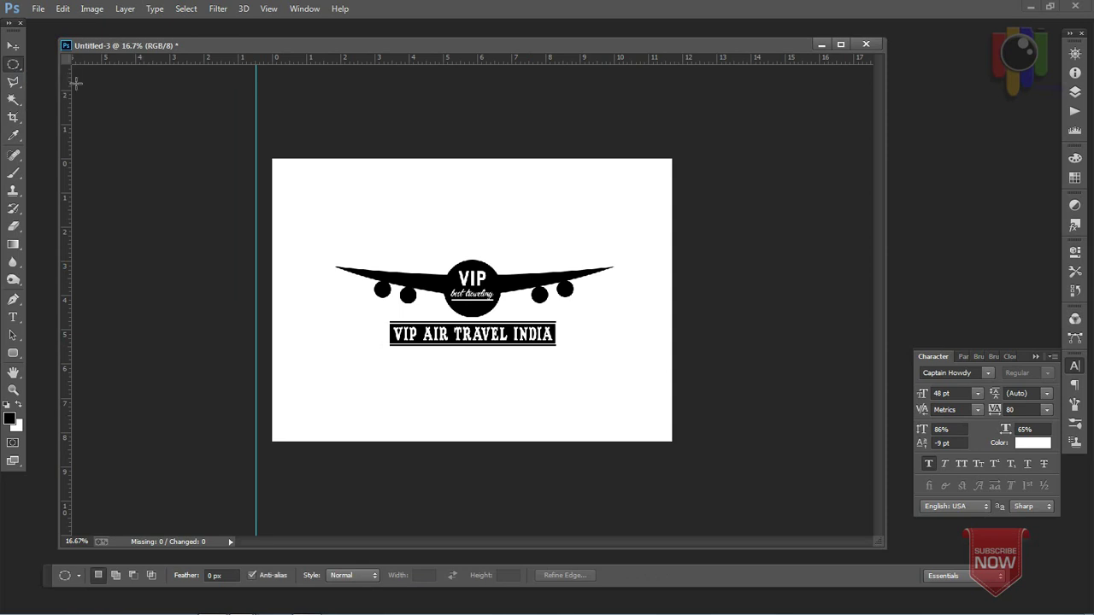
pyautogui.moveTo(472, 290); pyautogui.dragTo(697, 410)
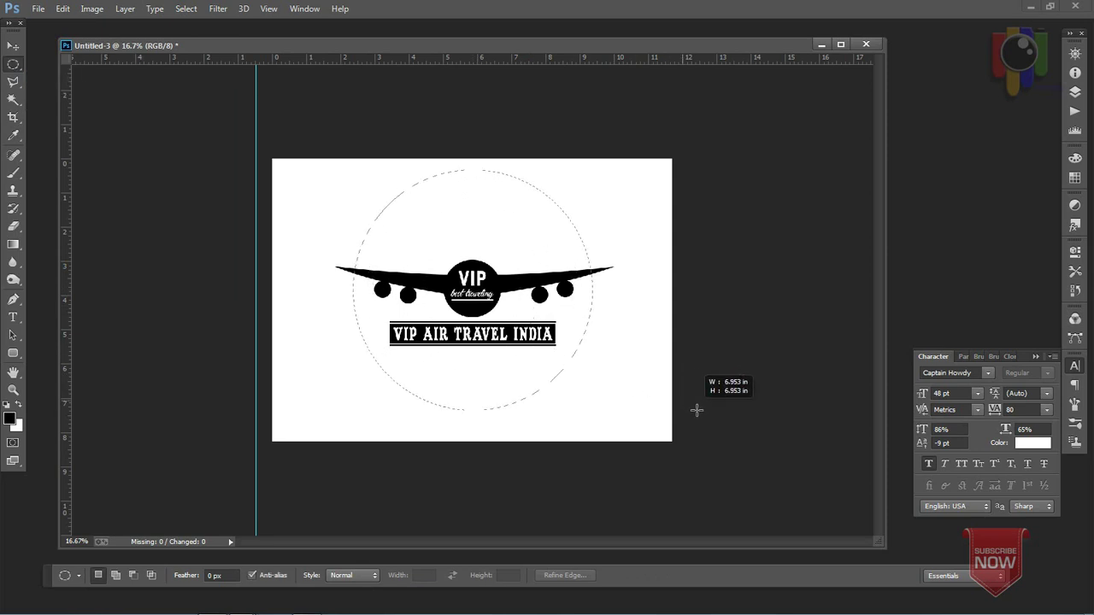
pyautogui.moveTo(697, 410)
pyautogui.mouseDown()
pyautogui.moveTo(703, 421)
pyautogui.moveTo(684, 410)
pyautogui.mouseUp()
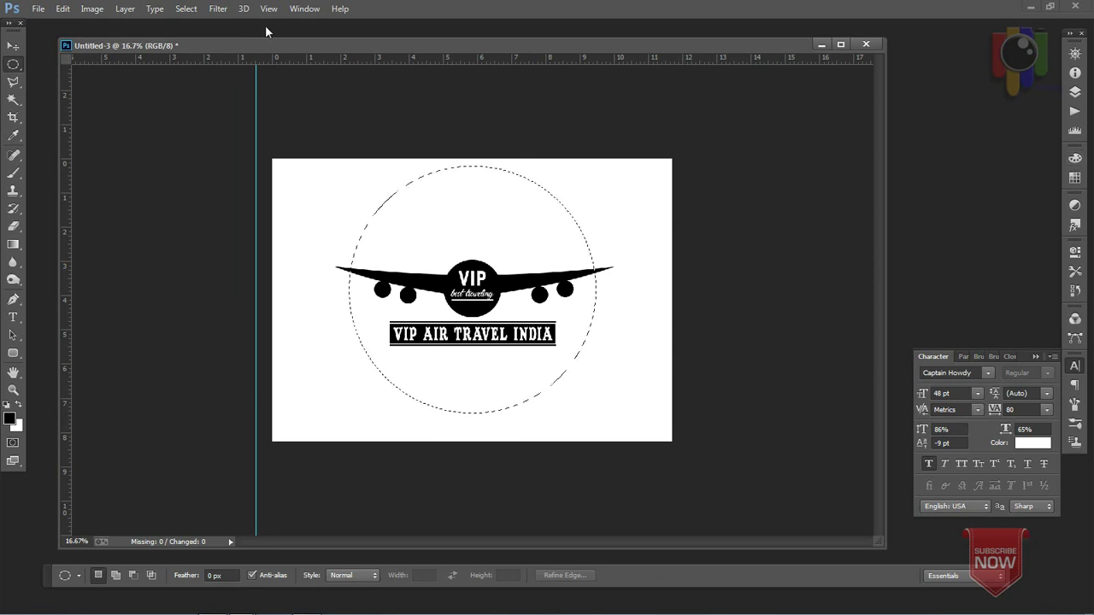
# Step: Copy the circular Background area onto a new Layer 5 and hide it
pyautogui.click(1079, 91)
pyautogui.scroll(-5, 974, 257)
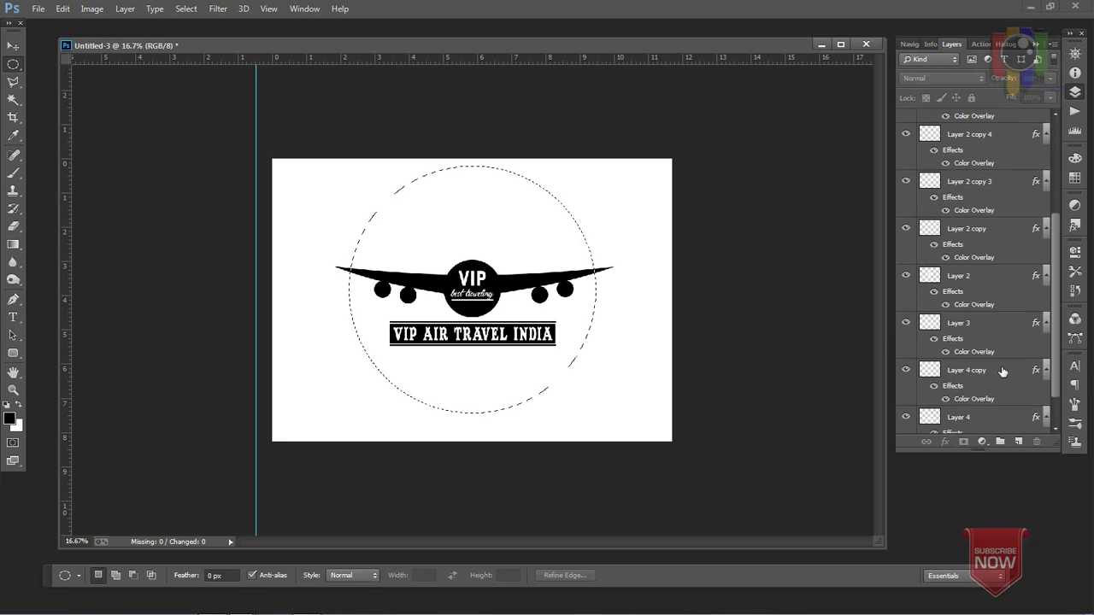
pyautogui.click(965, 423)
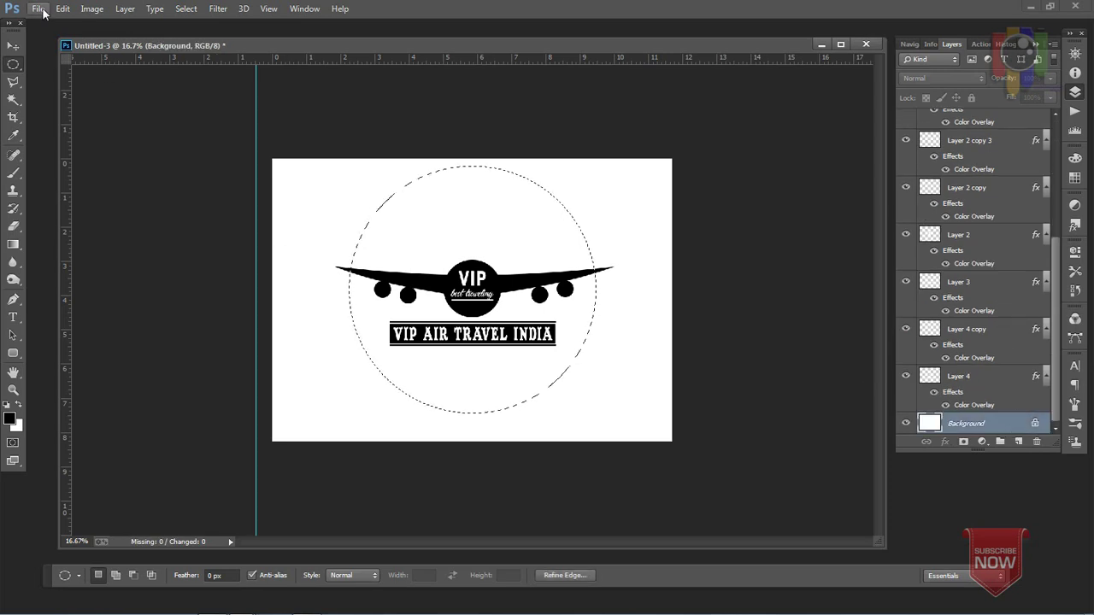
pyautogui.click(38, 8)
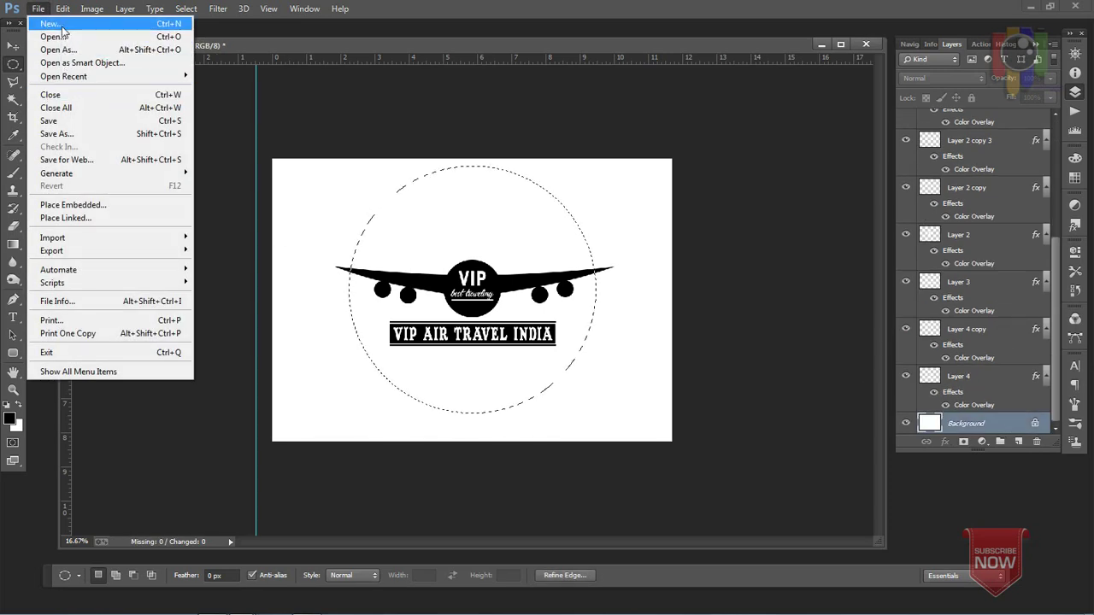
pyautogui.moveTo(62, 9)
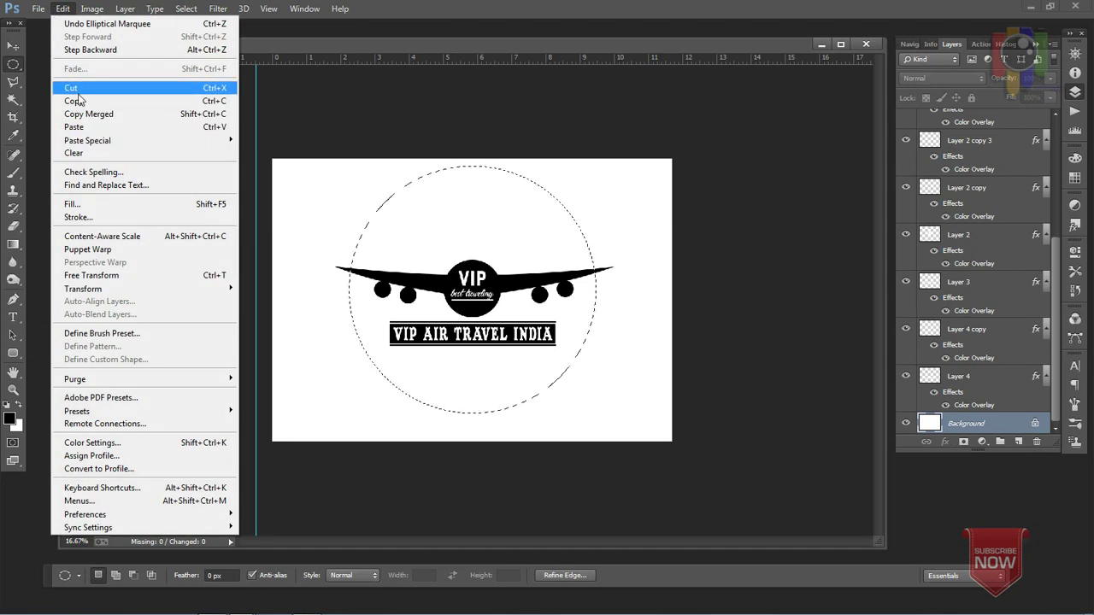
pyautogui.click(77, 100)
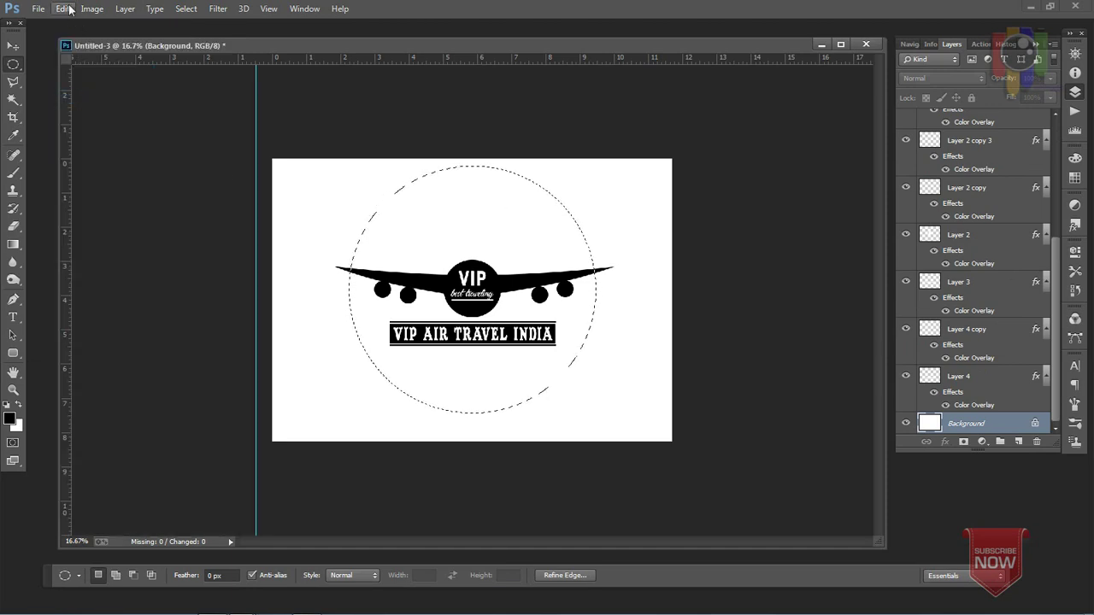
pyautogui.click(62, 9)
pyautogui.click(76, 125)
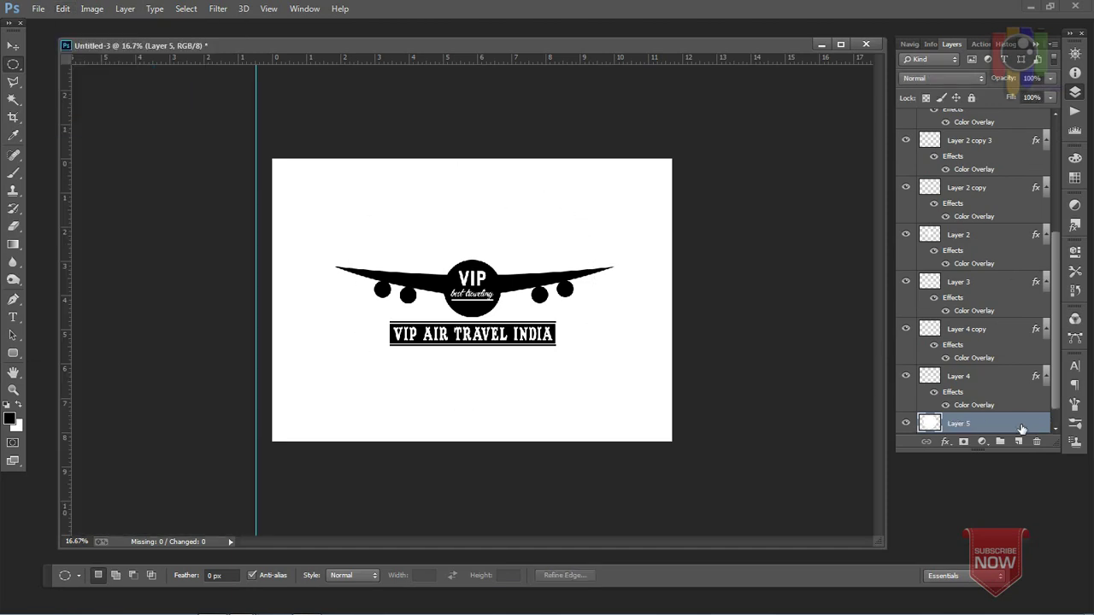
pyautogui.click(906, 423)
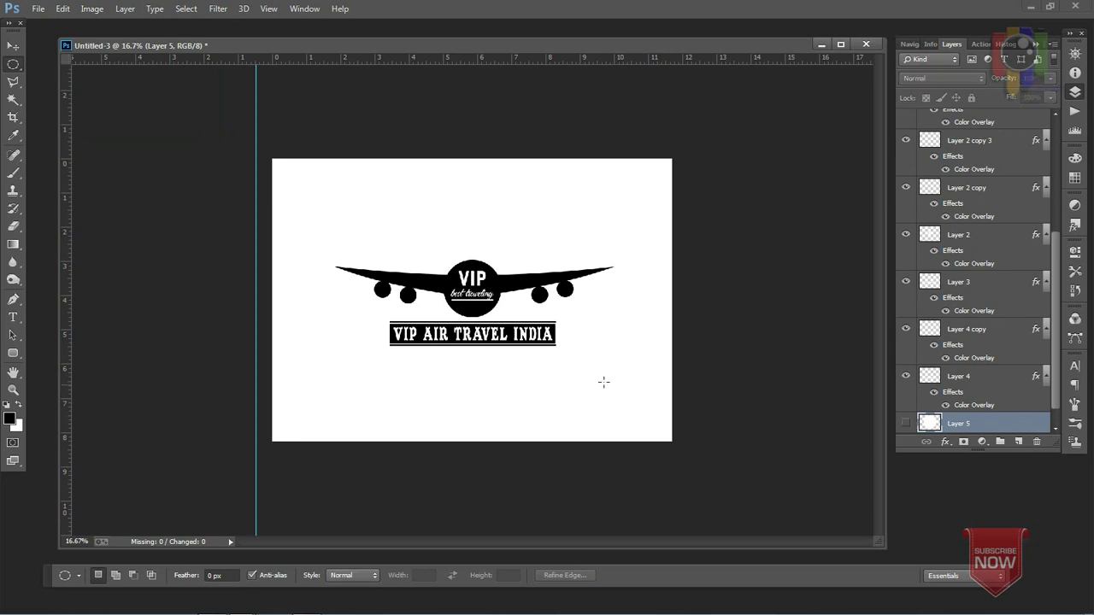
pyautogui.click(13, 45)
# Step: Scale all logo layers down to about 94%, nudge them, and open Layer 5's layer style
pyautogui.moveTo(607, 372); pyautogui.dragTo(330, 233)
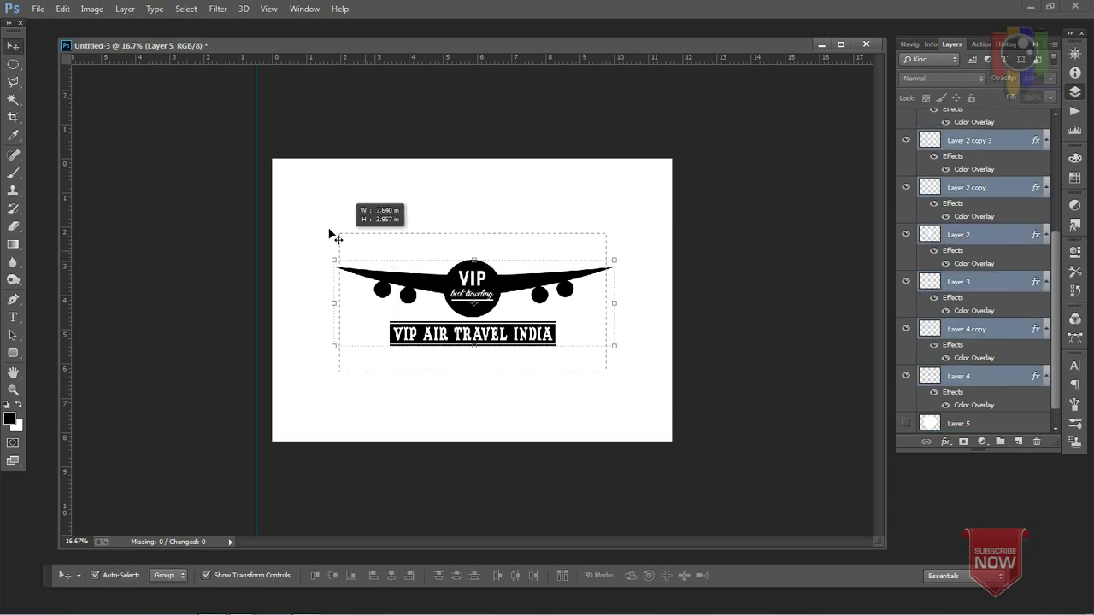
pyautogui.moveTo(612, 262); pyautogui.dragTo(602, 265)
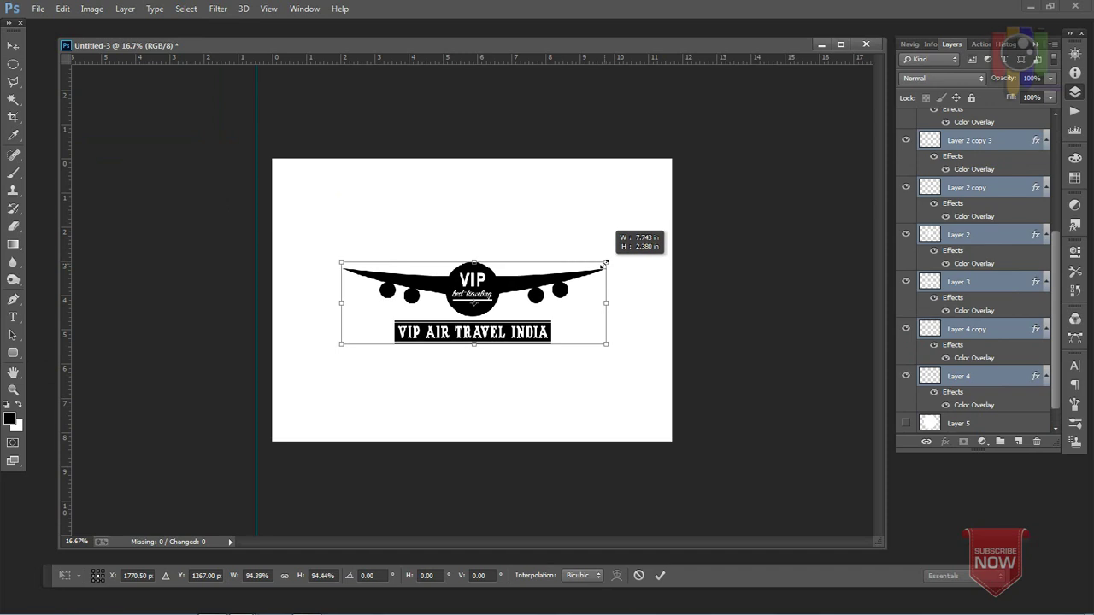
pyautogui.moveTo(518, 288); pyautogui.dragTo(518, 294)
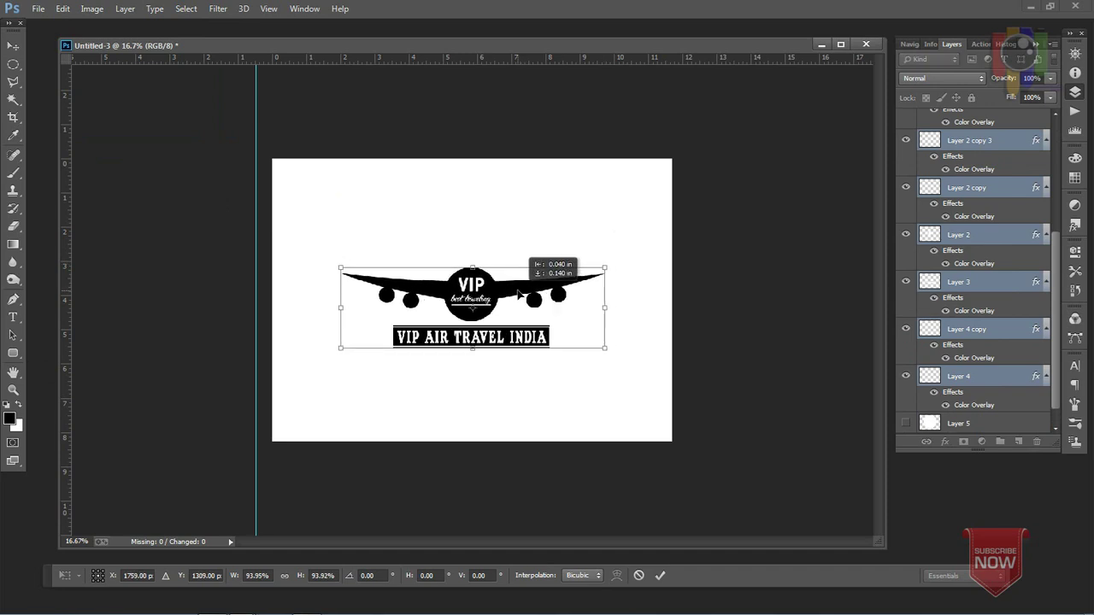
pyautogui.press('Return')
pyautogui.click(992, 422)
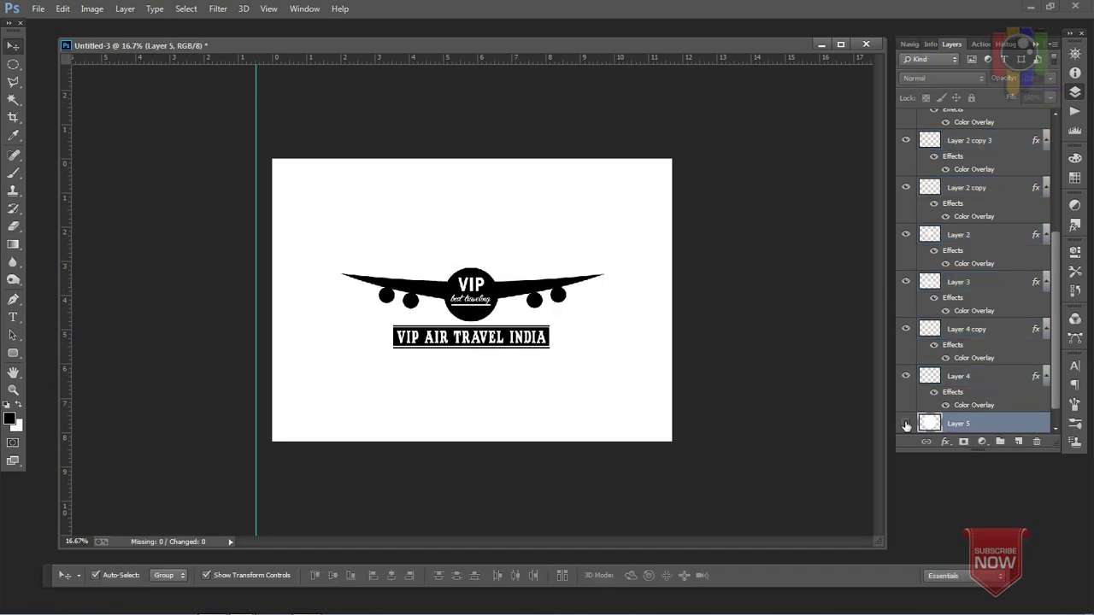
pyautogui.doubleClick(1000, 425)
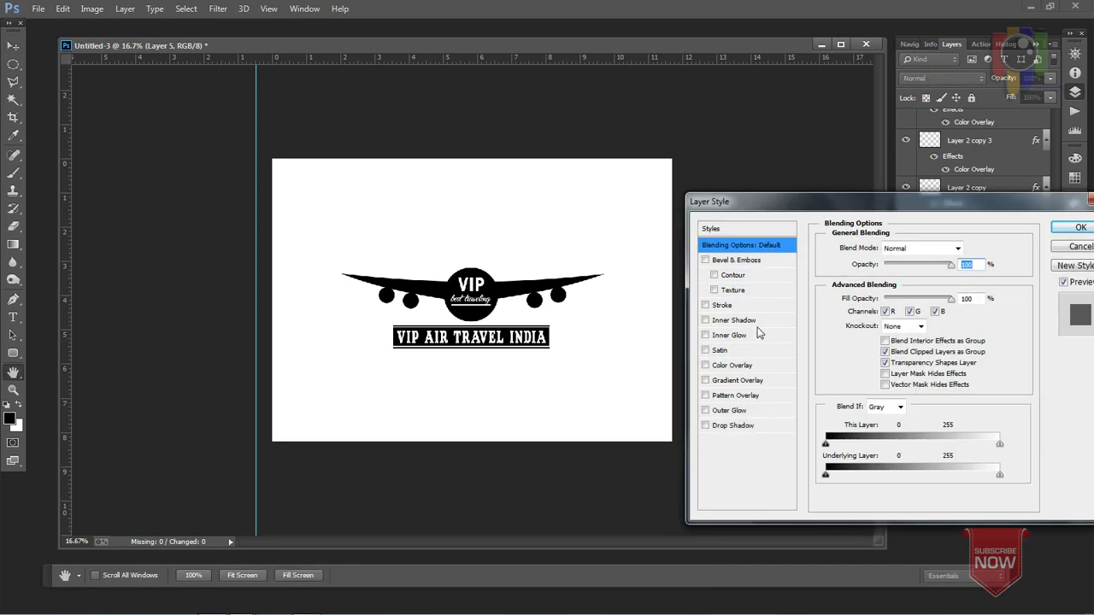
# Step: Give the circle a light gray Color Overlay
pyautogui.click(725, 366)
pyautogui.click(967, 248)
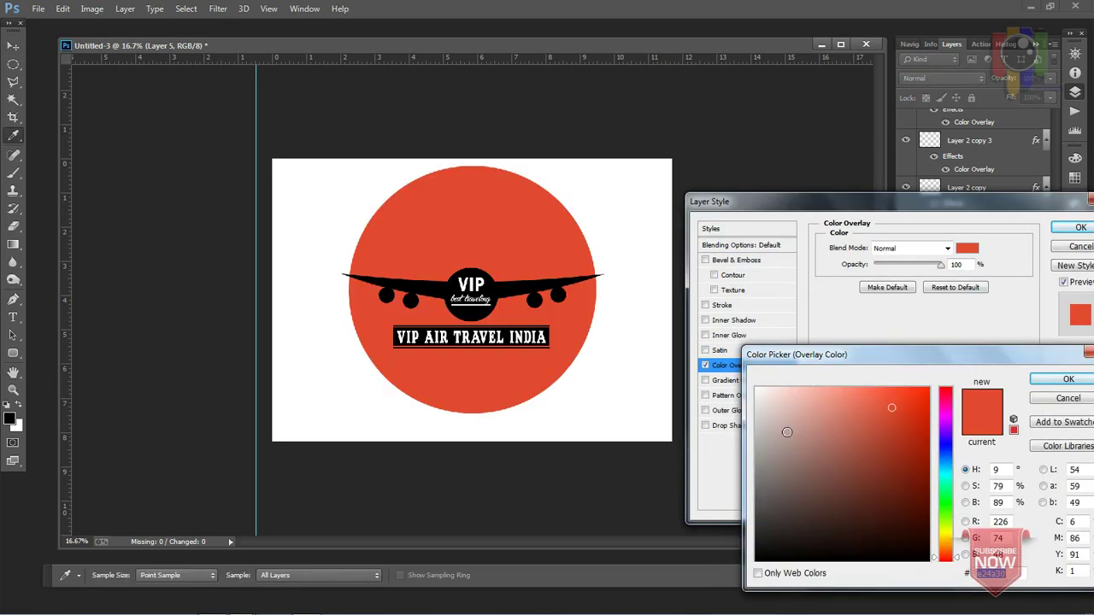
pyautogui.click(755, 426)
pyautogui.click(753, 415)
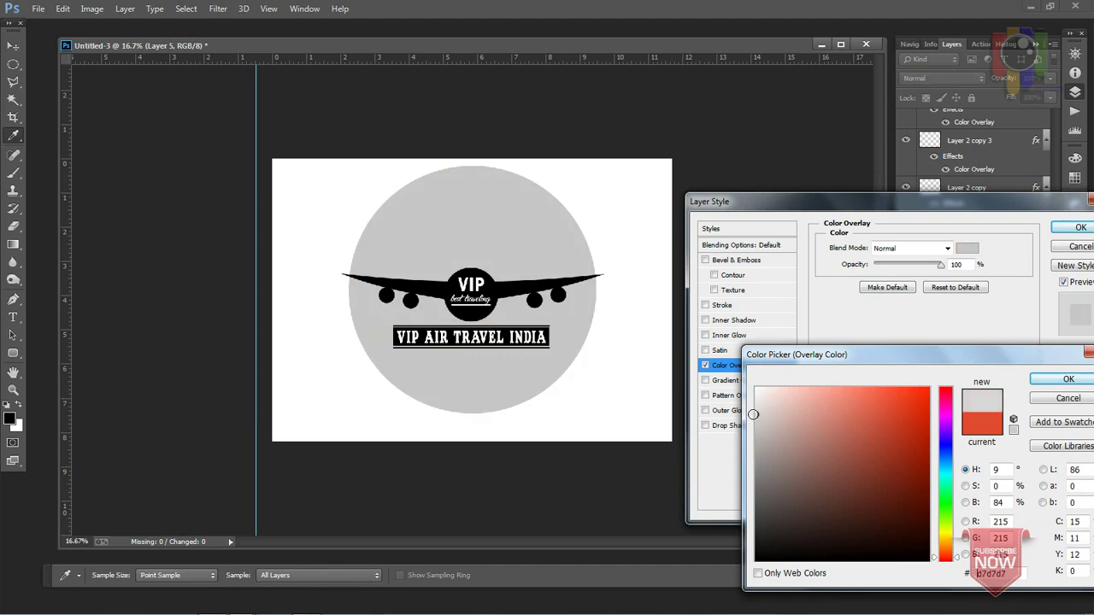
pyautogui.moveTo(753, 416); pyautogui.dragTo(755, 409)
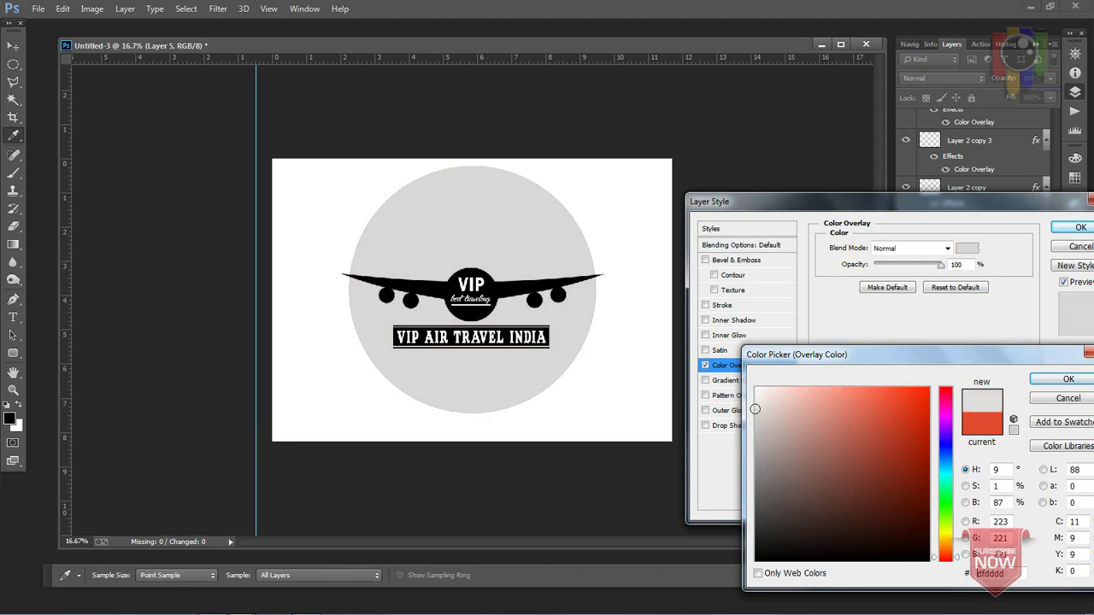
pyautogui.click(1065, 382)
# Step: Add a Drop Shadow with larger distance toward the right edge, without a stroke, and apply
pyautogui.click(726, 306)
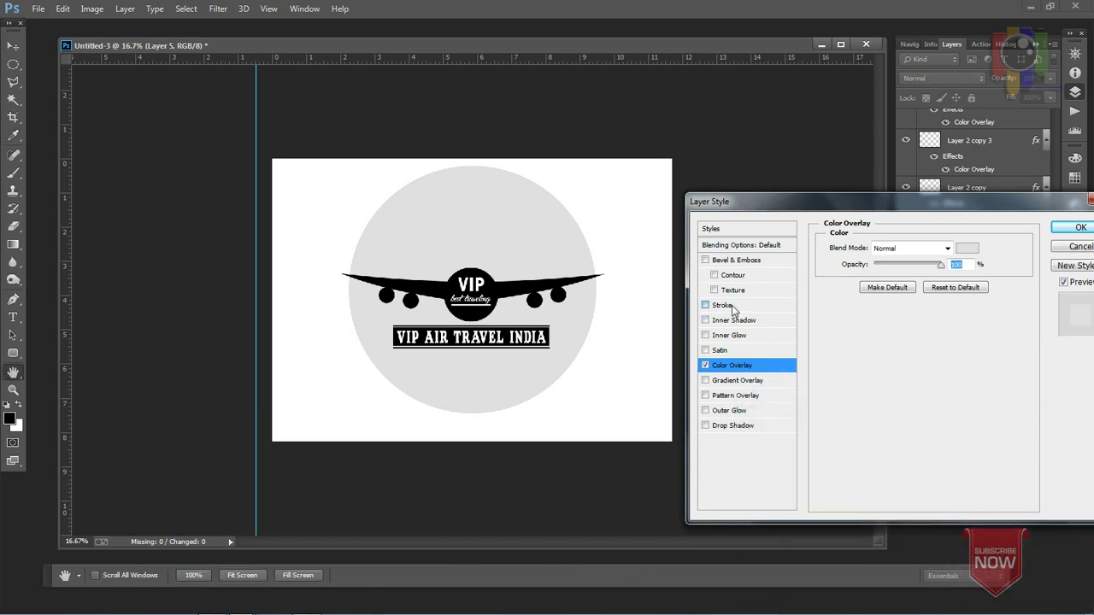
pyautogui.click(706, 305)
pyautogui.click(732, 427)
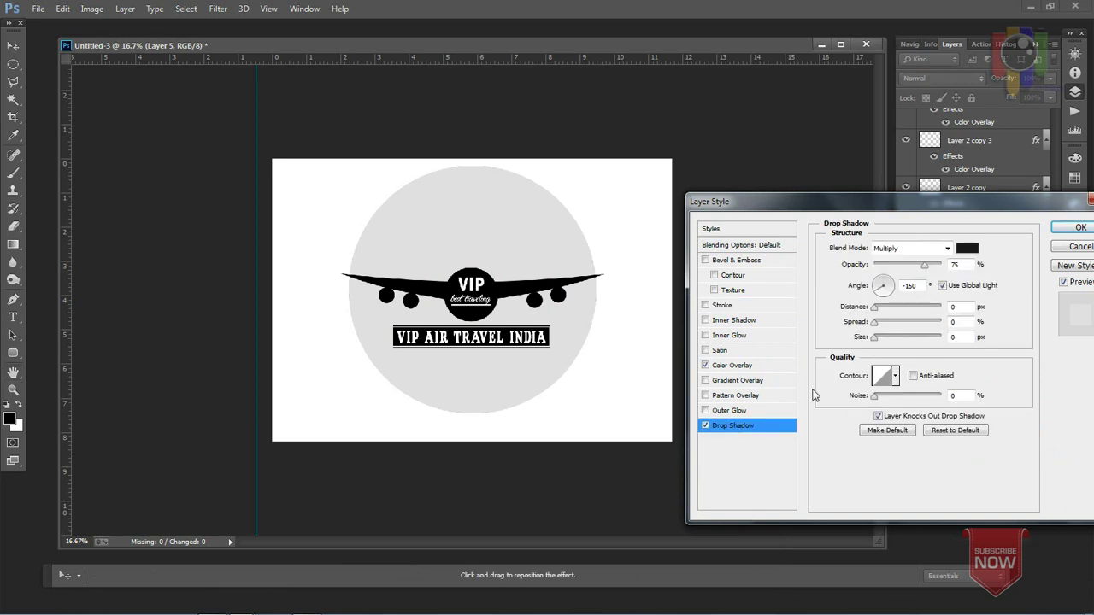
pyautogui.moveTo(875, 308); pyautogui.dragTo(912, 313)
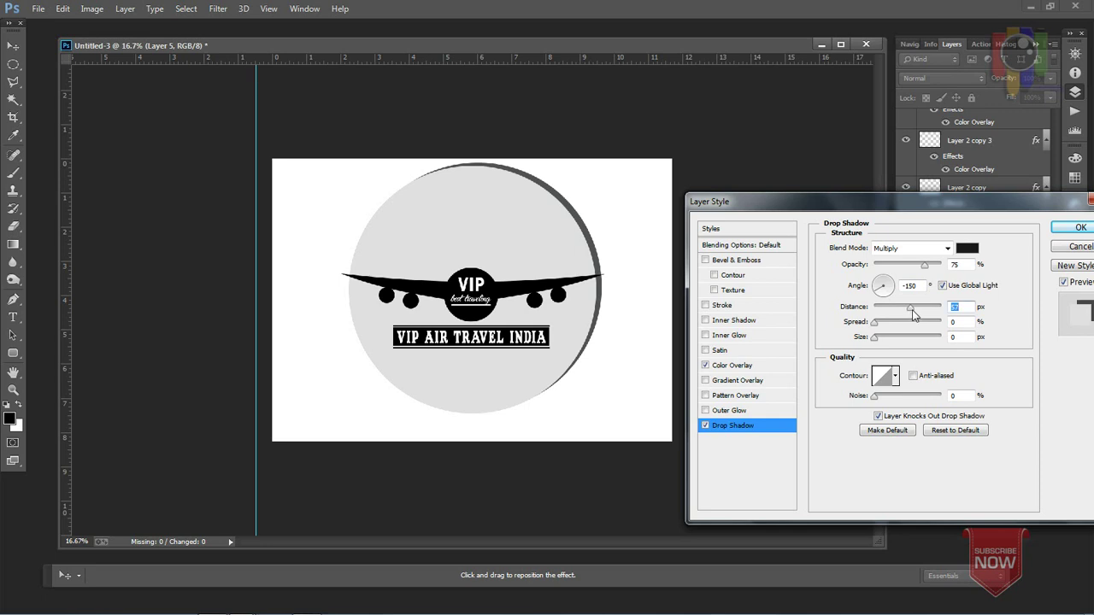
pyautogui.click(1068, 231)
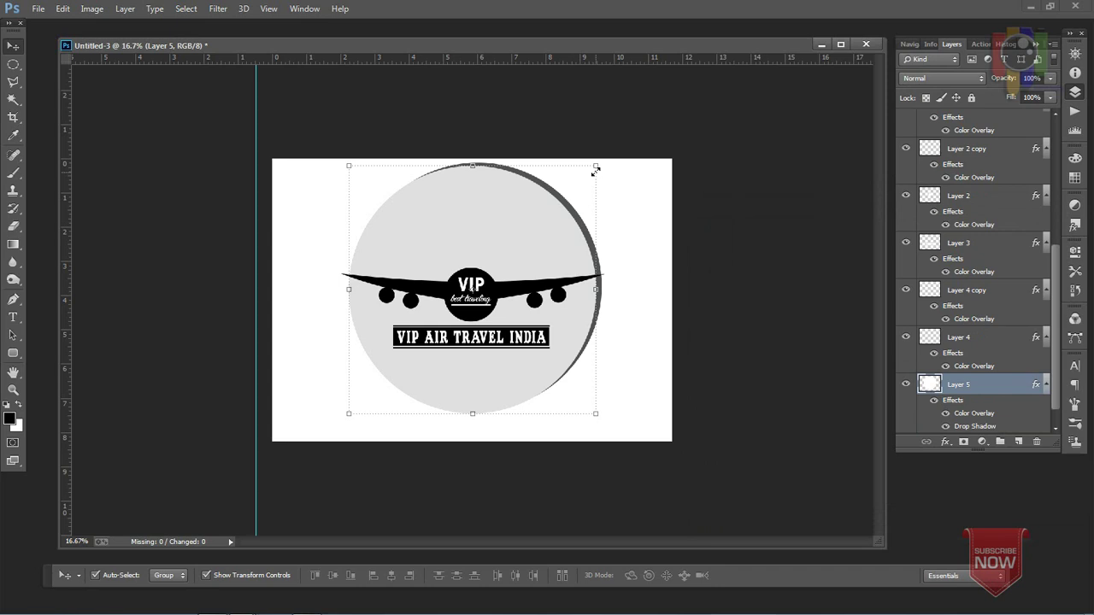
# Step: Resize the circle to about 98%, move it down, and hide it
pyautogui.moveTo(596, 168); pyautogui.dragTo(604, 157)
pyautogui.moveTo(528, 217); pyautogui.dragTo(527, 244)
pyautogui.moveTo(606, 172); pyautogui.dragTo(594, 180)
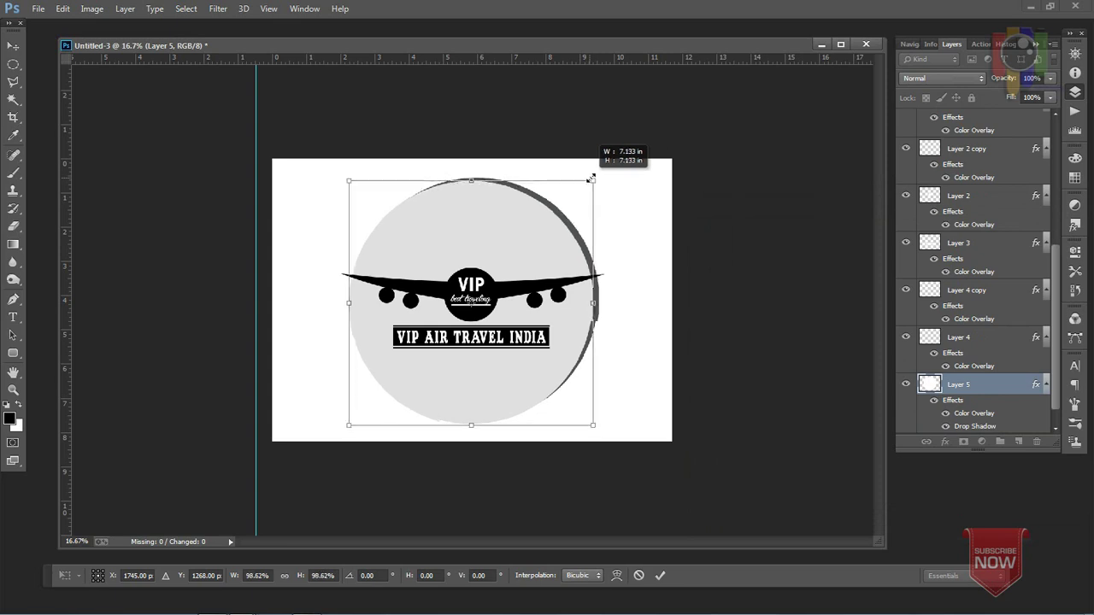
pyautogui.press('Return')
pyautogui.click(906, 387)
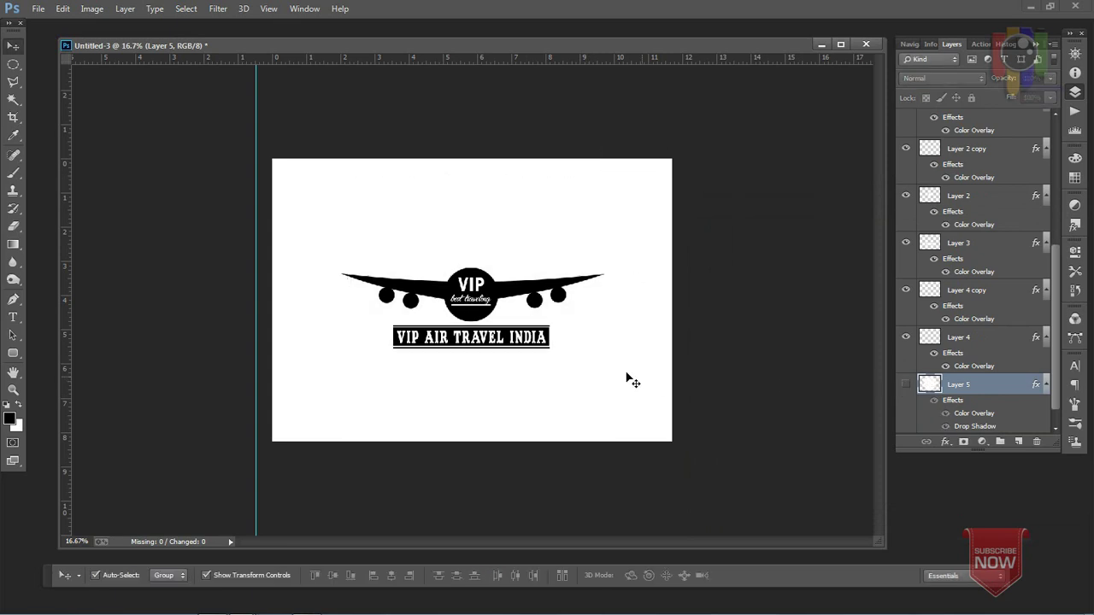
# Step: Narrow the wing shape from both sides
pyautogui.moveTo(627, 376); pyautogui.dragTo(330, 253)
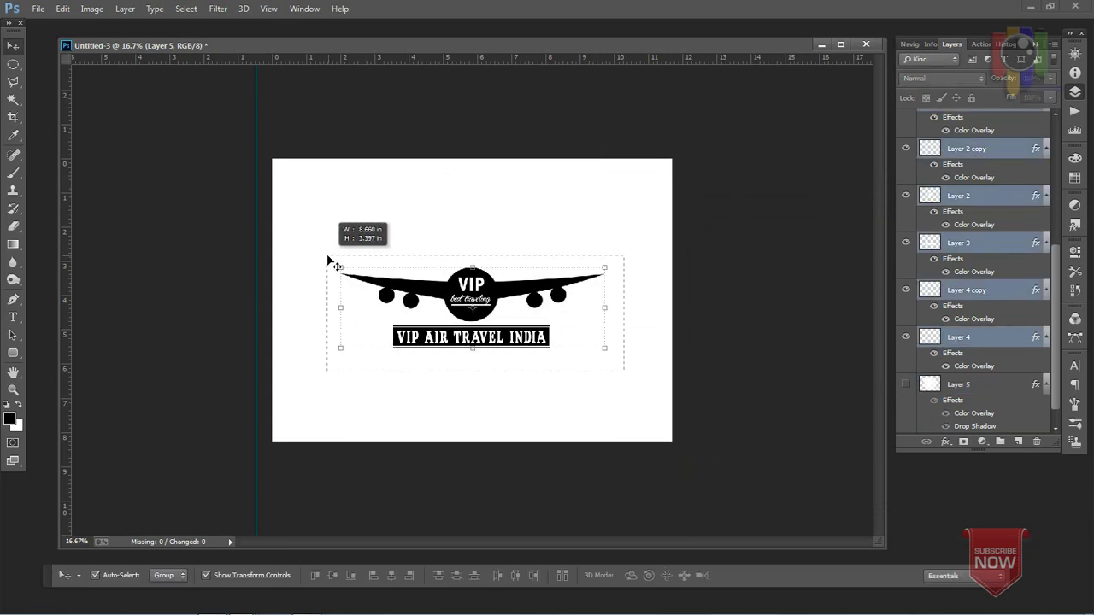
pyautogui.click(602, 289)
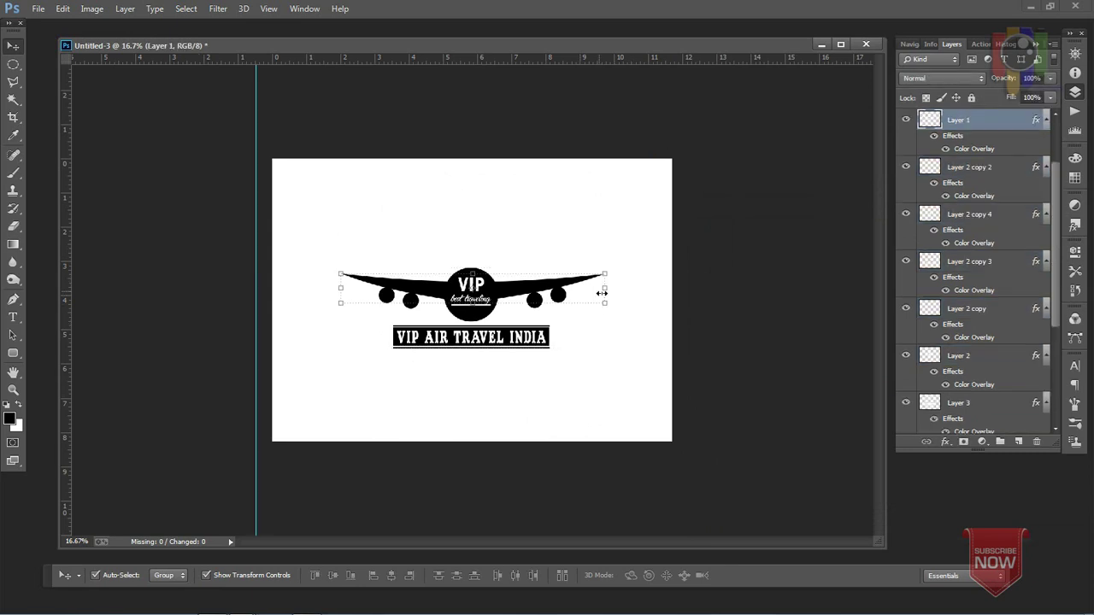
pyautogui.hotkey('ctrl', 't')
pyautogui.moveTo(603, 291); pyautogui.dragTo(596, 289)
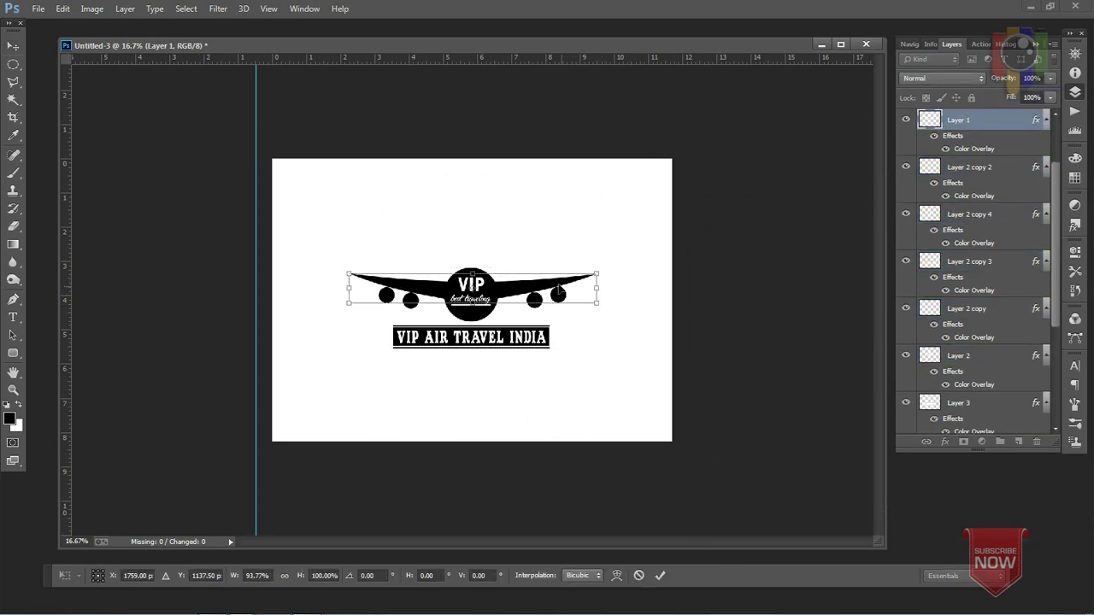
pyautogui.press('Return')
# Step: Adjust the outer and inner engine layers on both sides
pyautogui.click(388, 296)
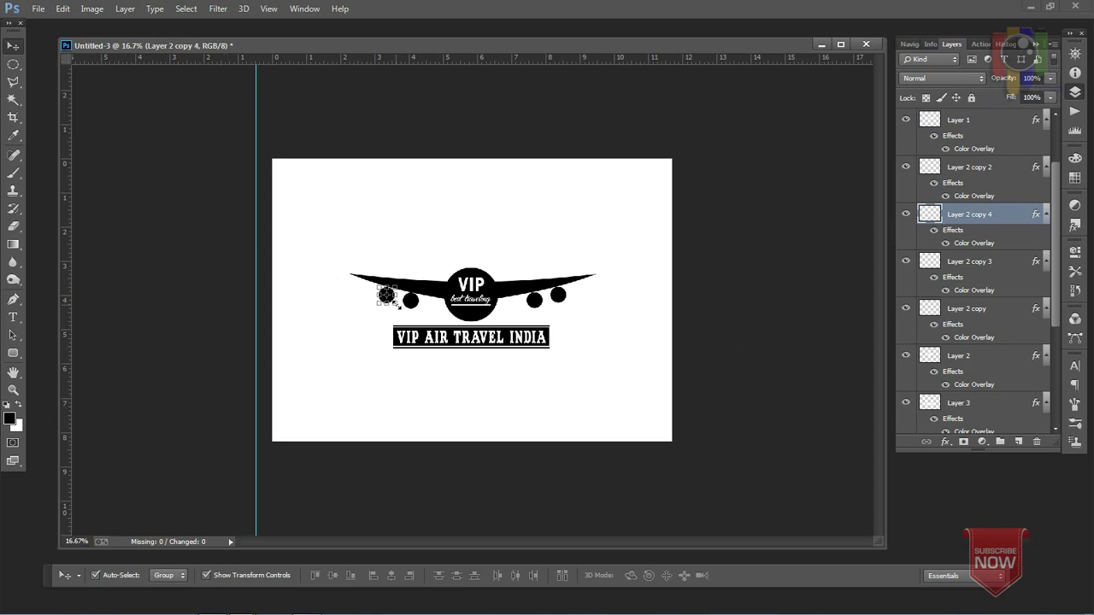
pyautogui.hotkey('ctrl', 't')
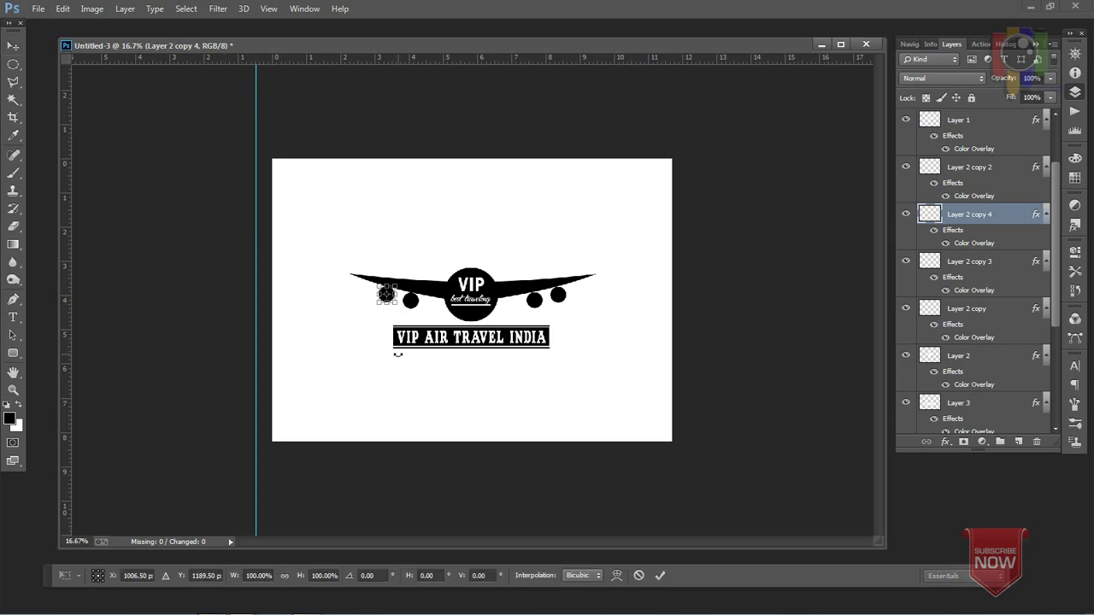
pyautogui.press('Return')
pyautogui.click(386, 311)
pyautogui.click(410, 299)
pyautogui.click(612, 396)
pyautogui.click(547, 306)
pyautogui.click(622, 353)
pyautogui.click(560, 298)
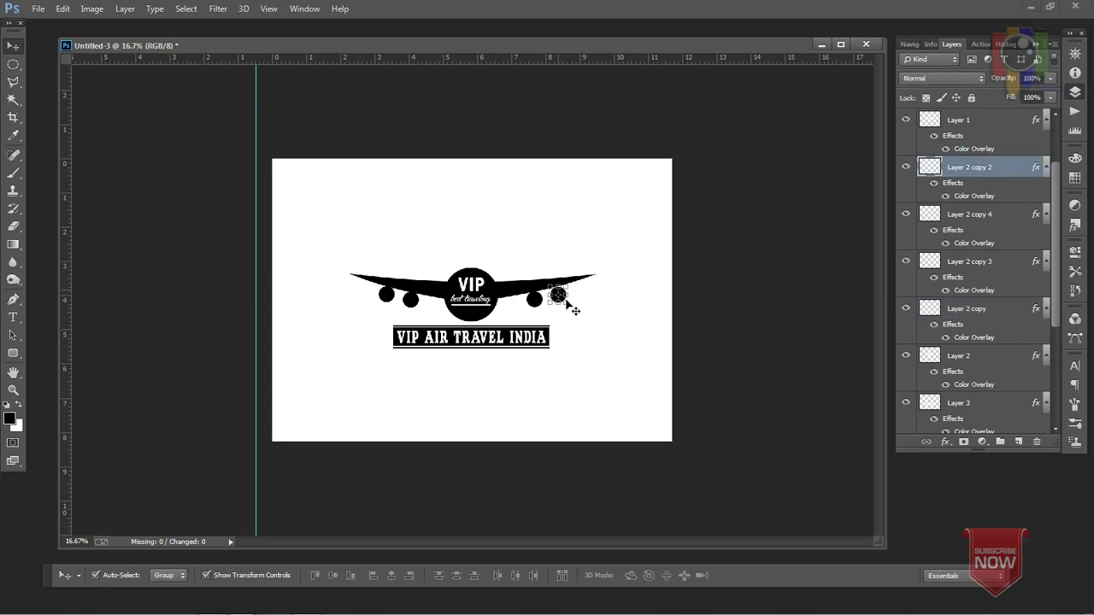
pyautogui.click(672, 366)
# Step: Scale the whole logo down to about 91.7% and show the gray shadowed circle
pyautogui.moveTo(602, 360); pyautogui.dragTo(319, 219)
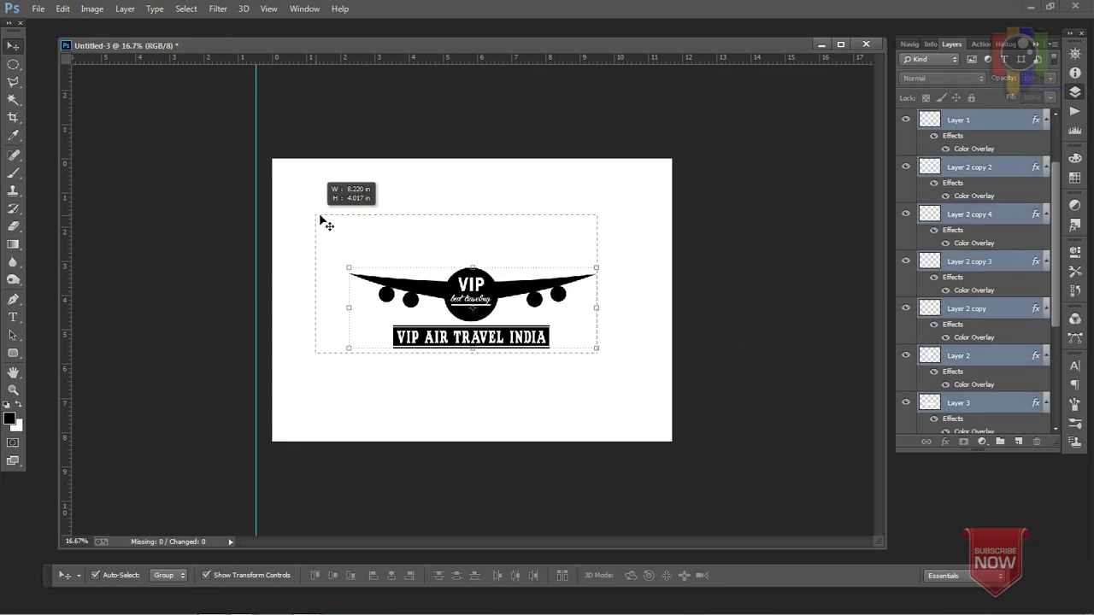
pyautogui.moveTo(598, 264); pyautogui.dragTo(582, 272)
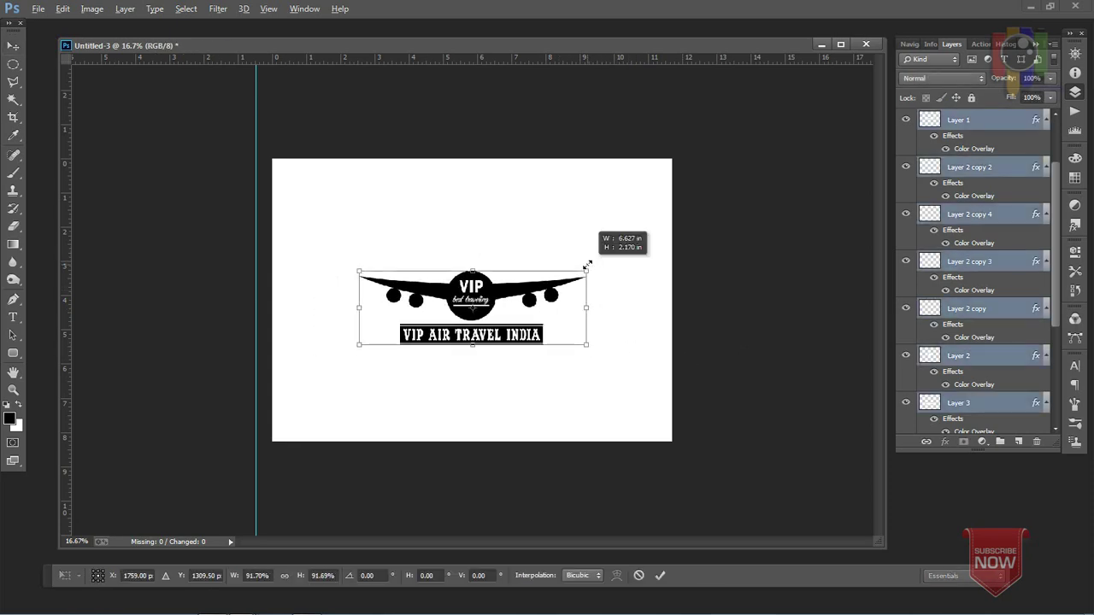
pyautogui.press('Return')
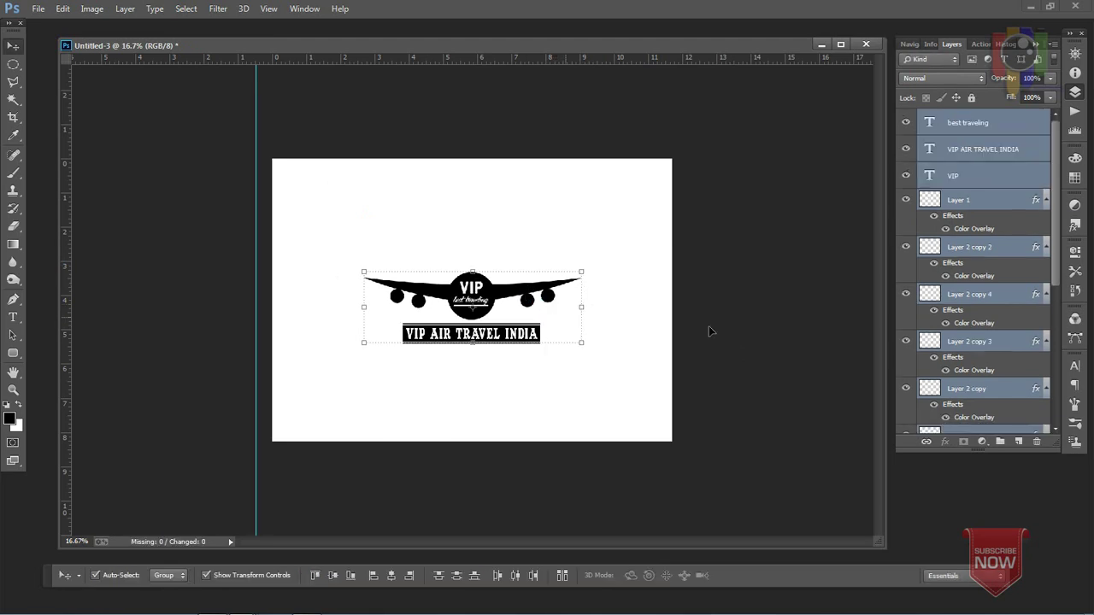
pyautogui.click(951, 392)
pyautogui.scroll(-2, 951, 393)
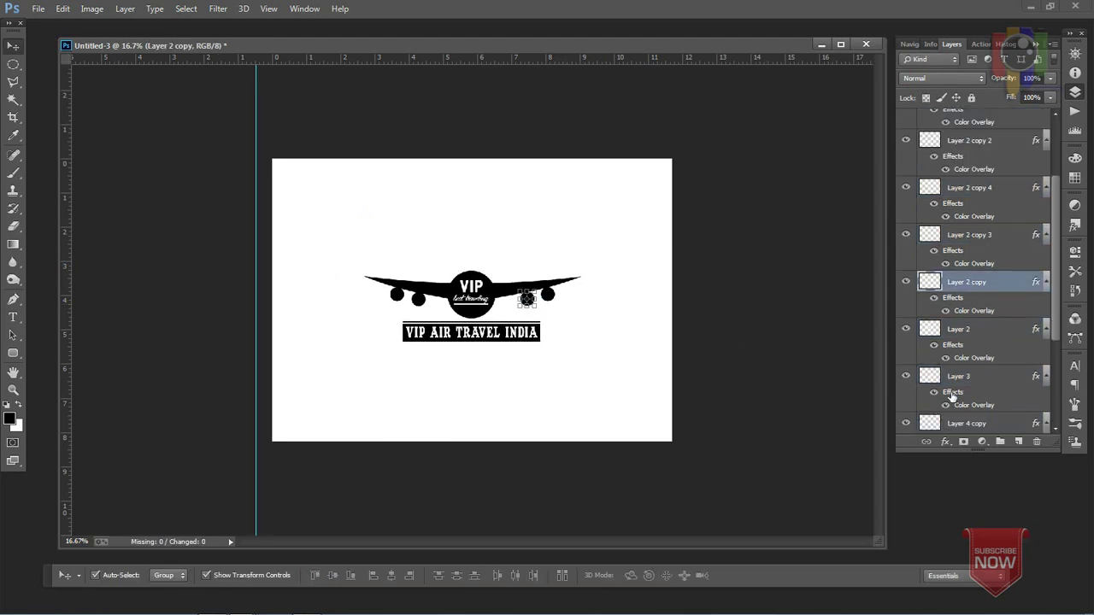
pyautogui.scroll(-3, 951, 393)
pyautogui.click(906, 363)
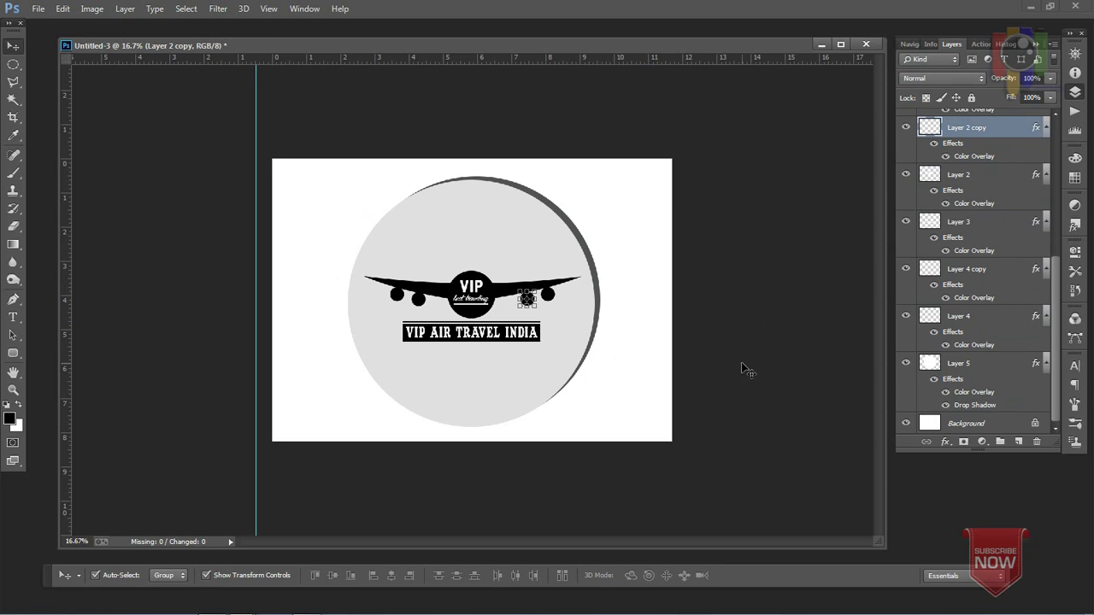
# Step: Nudge the gray circle (Layer 5) into place behind the logo
pyautogui.click(743, 369)
pyautogui.moveTo(527, 385); pyautogui.dragTo(519, 381)
pyautogui.click(779, 425)
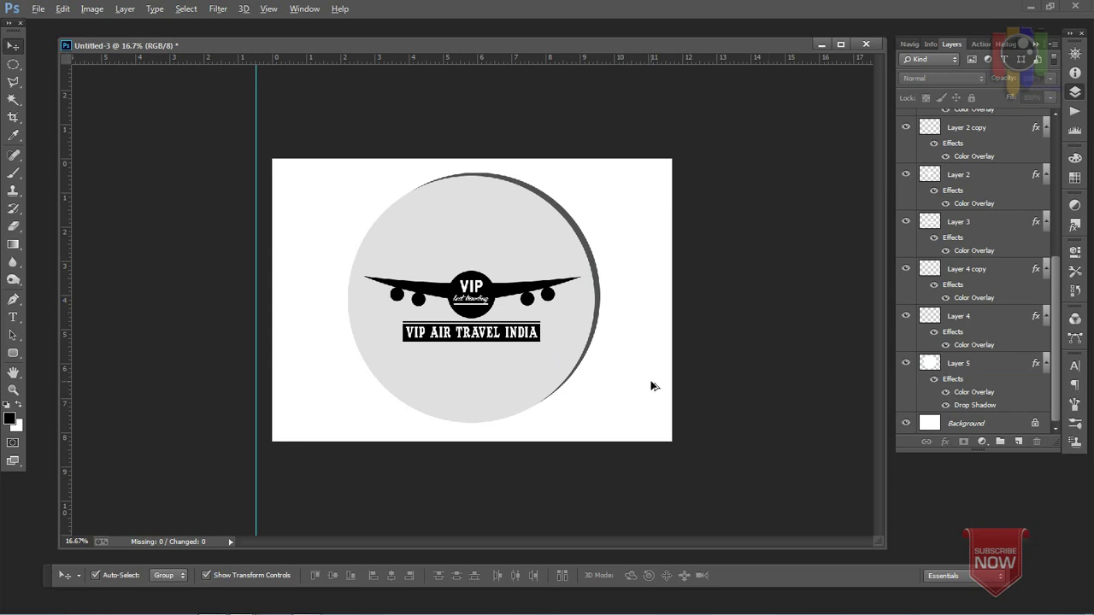
# Step: Zoom in and pan across the logo to inspect the result
pyautogui.hotkey('ctrl', '+')
pyautogui.hotkey('ctrl', '+')
pyautogui.moveTo(637, 366)
pyautogui.mouseDown()
pyautogui.moveTo(765, 458)
pyautogui.moveTo(648, 347)
pyautogui.mouseUp()
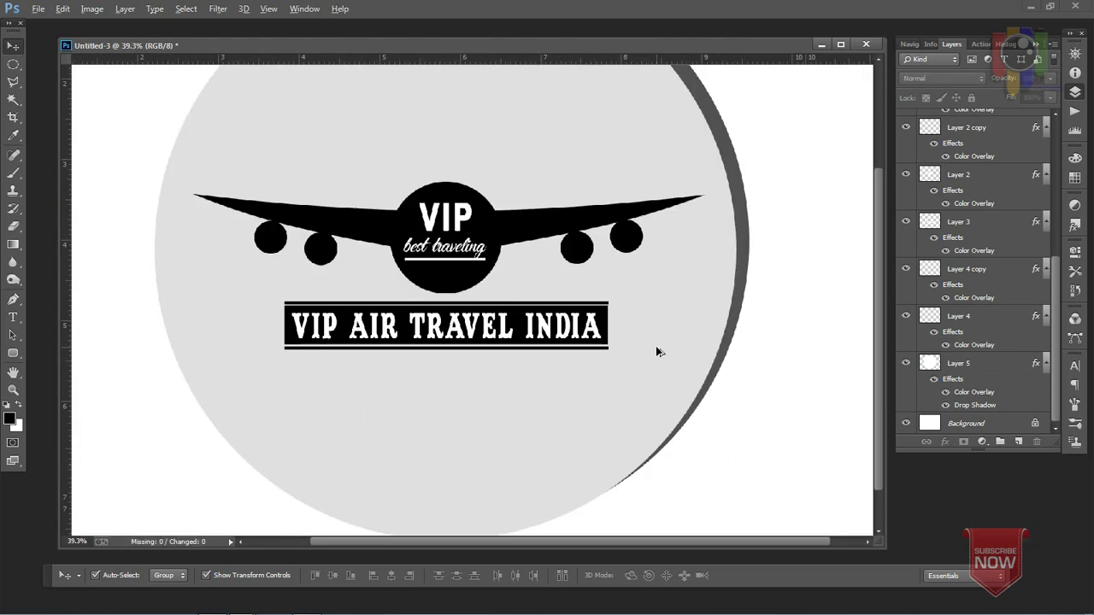
pyautogui.keyDown('alt'); pyautogui.scroll(-3, 658, 352); pyautogui.keyUp('alt')
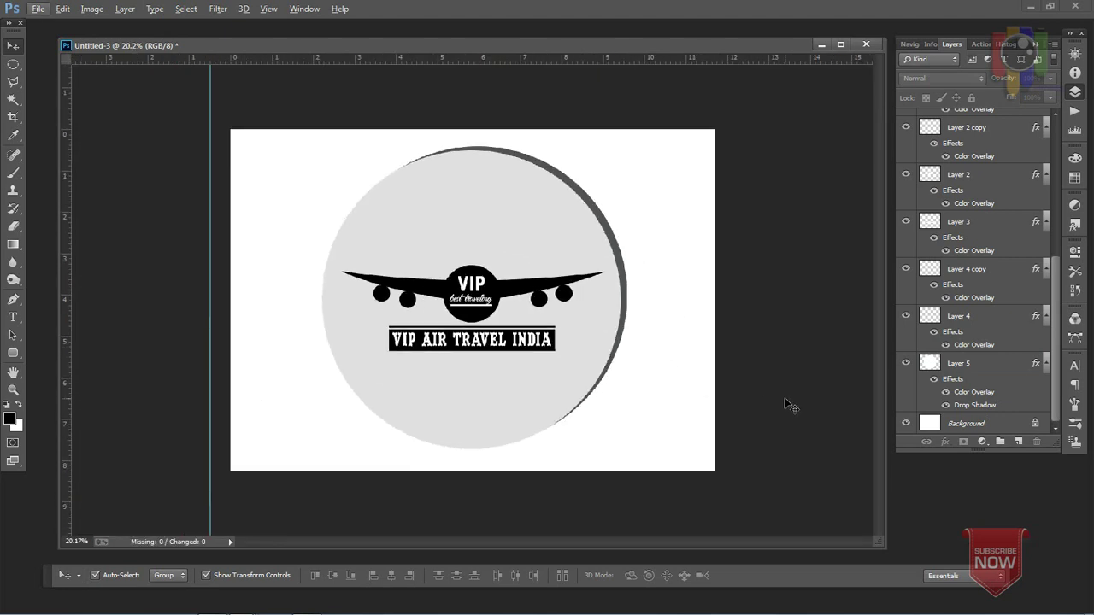
pyautogui.keyDown('alt'); pyautogui.scroll(1, 549, 366); pyautogui.keyUp('alt')
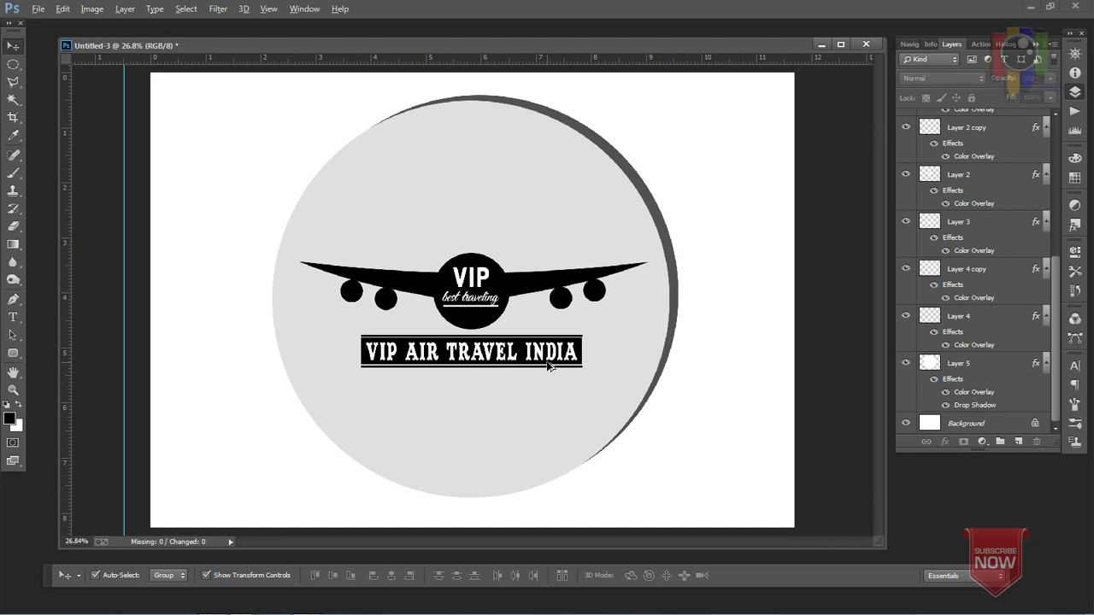
# Step: Enlarge the black VIP circle by about 15% and nudge it into place
pyautogui.click(502, 280)
pyautogui.click(783, 279)
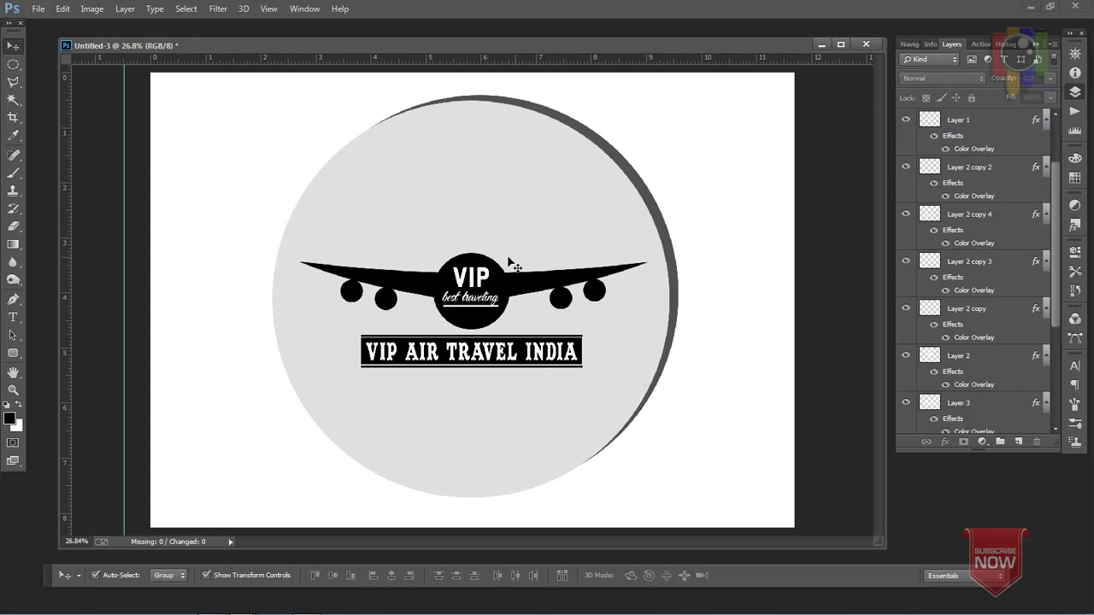
pyautogui.click(477, 262)
pyautogui.hotkey('ctrl', 't')
pyautogui.moveTo(510, 252); pyautogui.dragTo(515, 248)
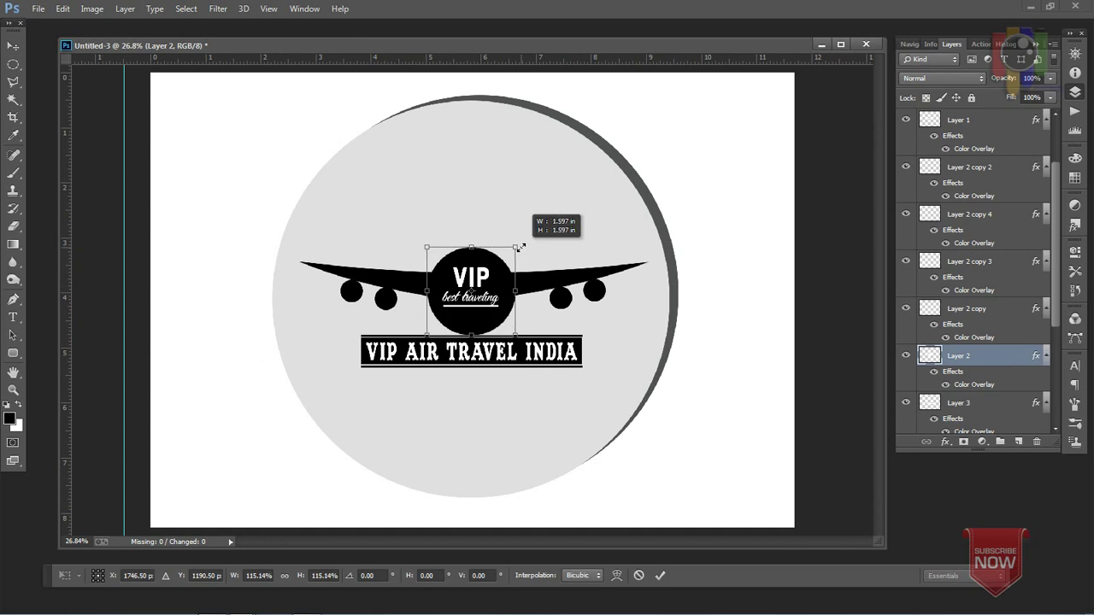
pyautogui.press('Up')
pyautogui.press('Up')
pyautogui.press('Up')
pyautogui.press('Up')
pyautogui.press('Up')
pyautogui.press('Up')
pyautogui.press('Up')
pyautogui.press('Up')
pyautogui.press('Up')
pyautogui.press('Up')
pyautogui.press('Up')
pyautogui.press('Up')
pyautogui.press('Up')
pyautogui.press('Up')
pyautogui.press('Up')
pyautogui.press('Up')
pyautogui.press('Up')
pyautogui.press('Up')
pyautogui.press('Up')
pyautogui.press('Up')
pyautogui.press('Up')
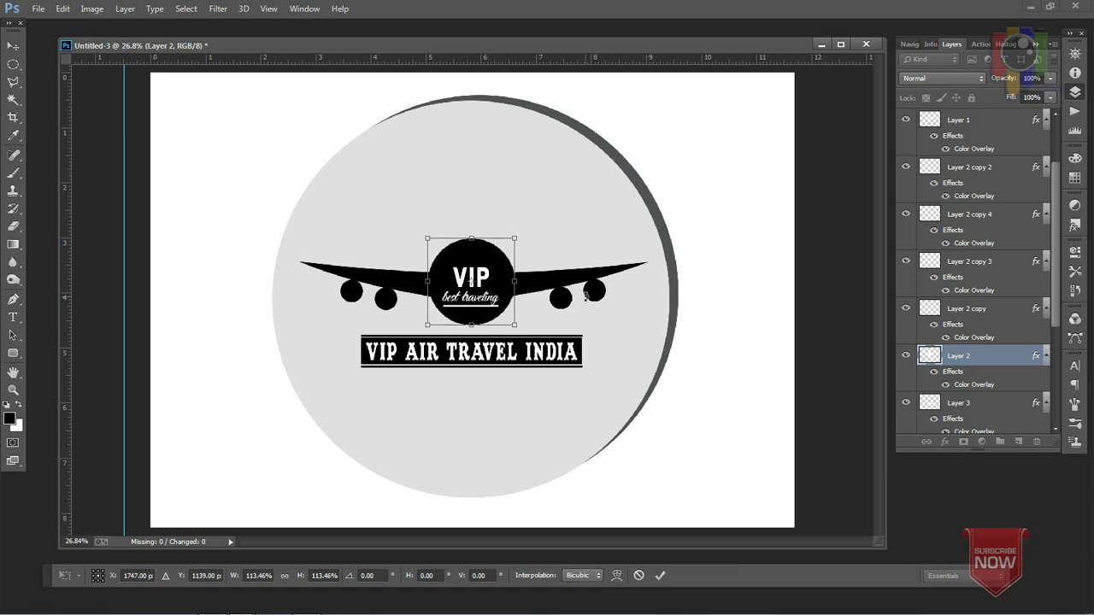
pyautogui.press('Down')
pyautogui.press('Down')
pyautogui.press('Down')
pyautogui.press('Return')
pyautogui.click(715, 352)
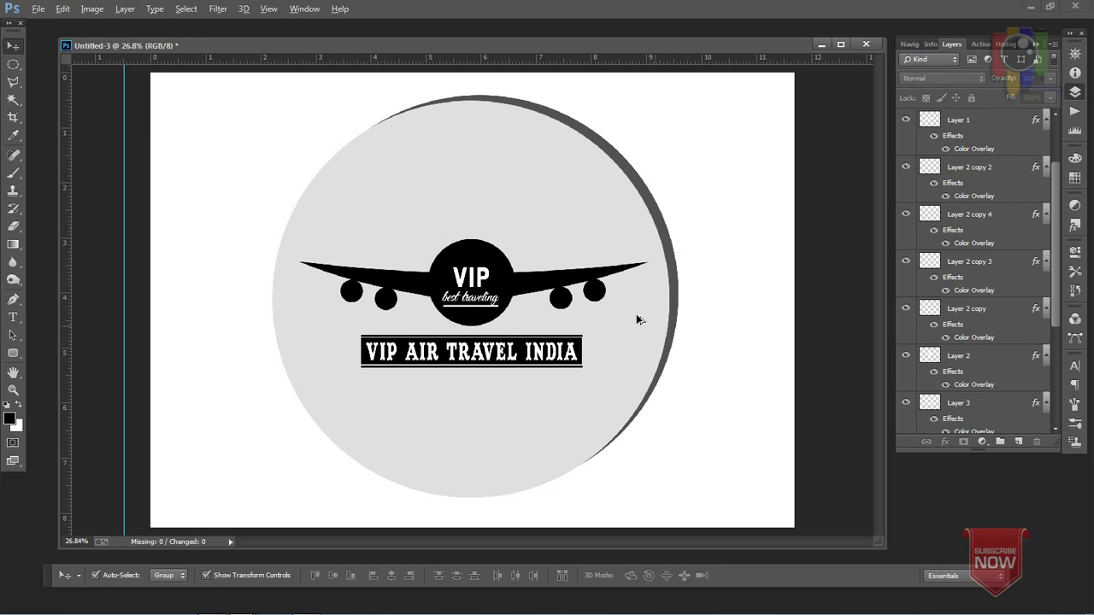
# Step: Enlarge the VIP lettering to about 113.57%
pyautogui.scroll(-3, 635, 314)
pyautogui.scroll(1, 558, 365)
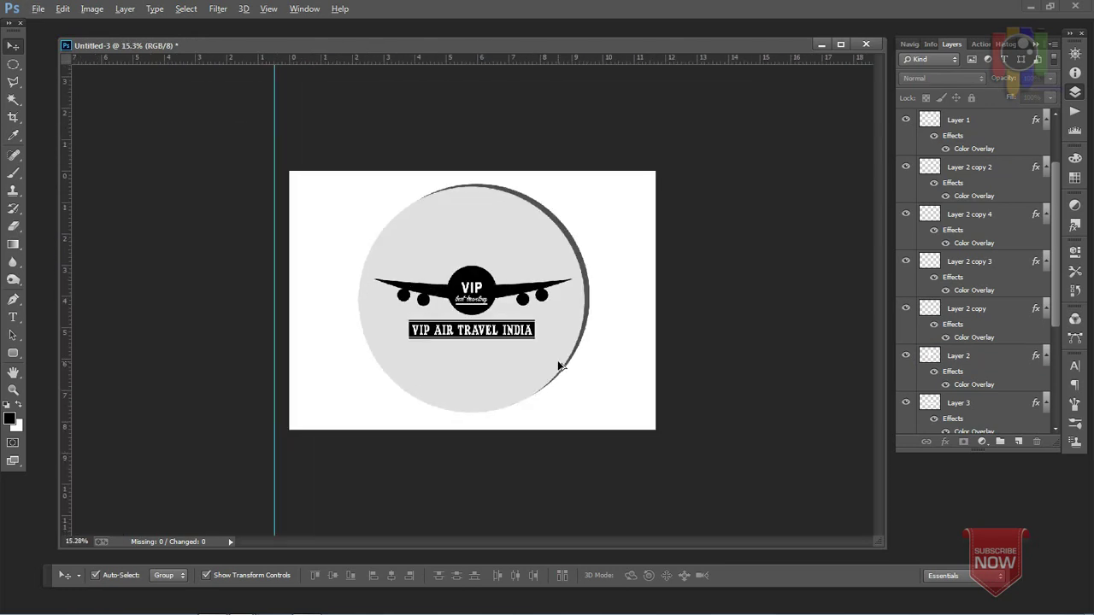
pyautogui.scroll(1, 558, 365)
pyautogui.press('alt')
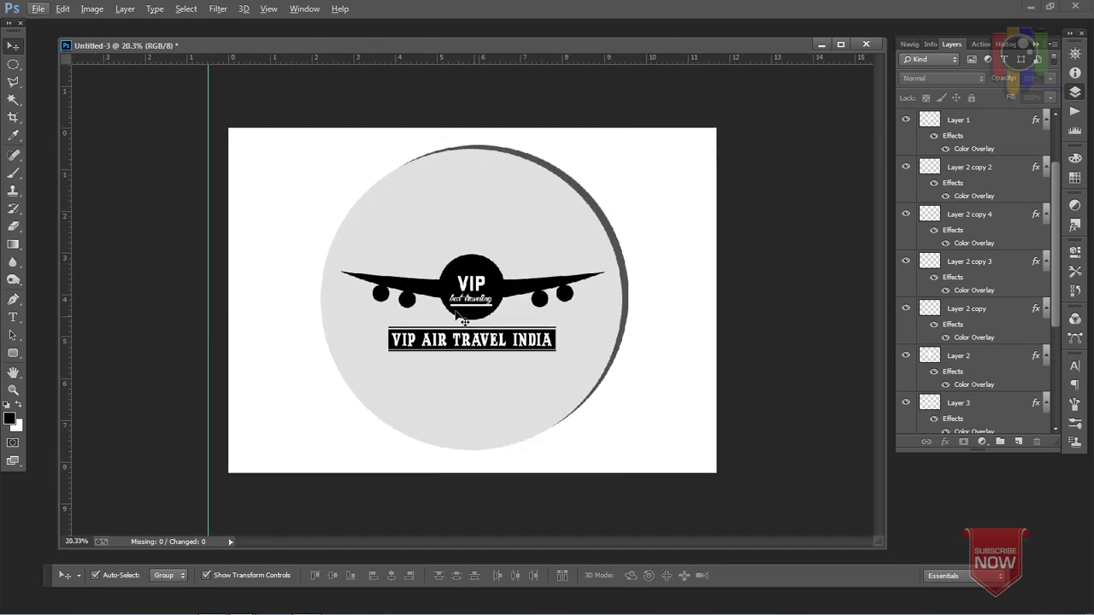
pyautogui.click(475, 284)
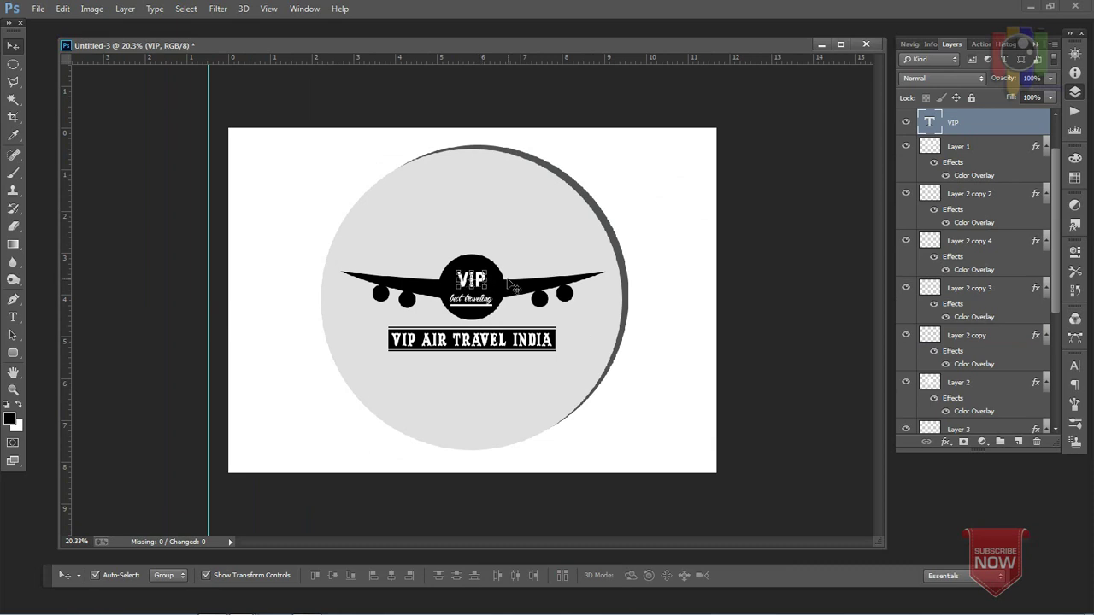
pyautogui.scroll(2, 492, 286)
pyautogui.hotkey('ctrl', 't')
pyautogui.moveTo(494, 258); pyautogui.dragTo(499, 253)
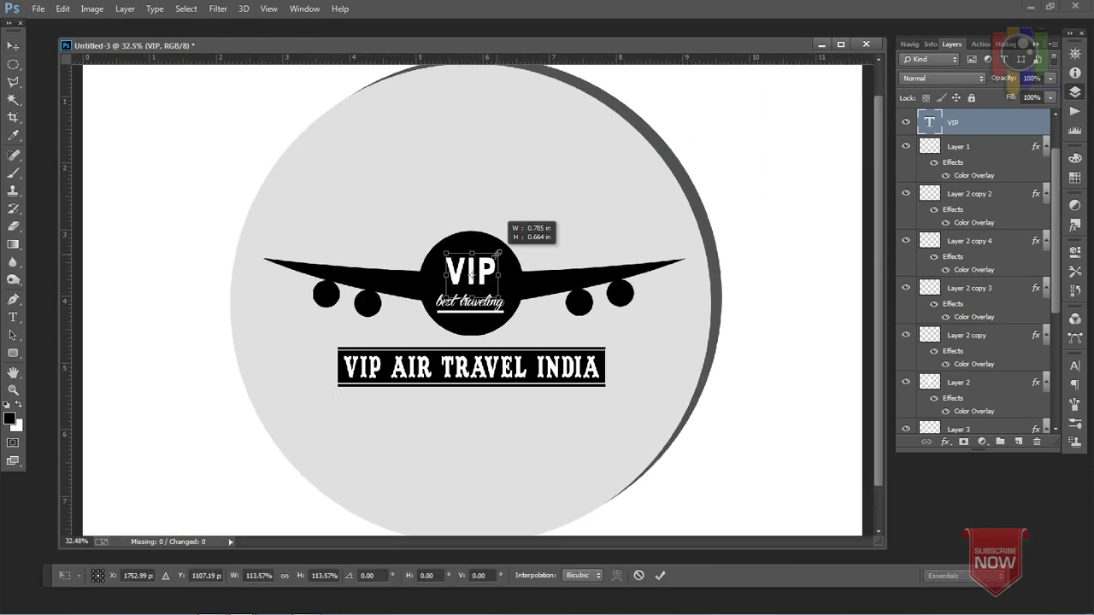
pyautogui.press('Return')
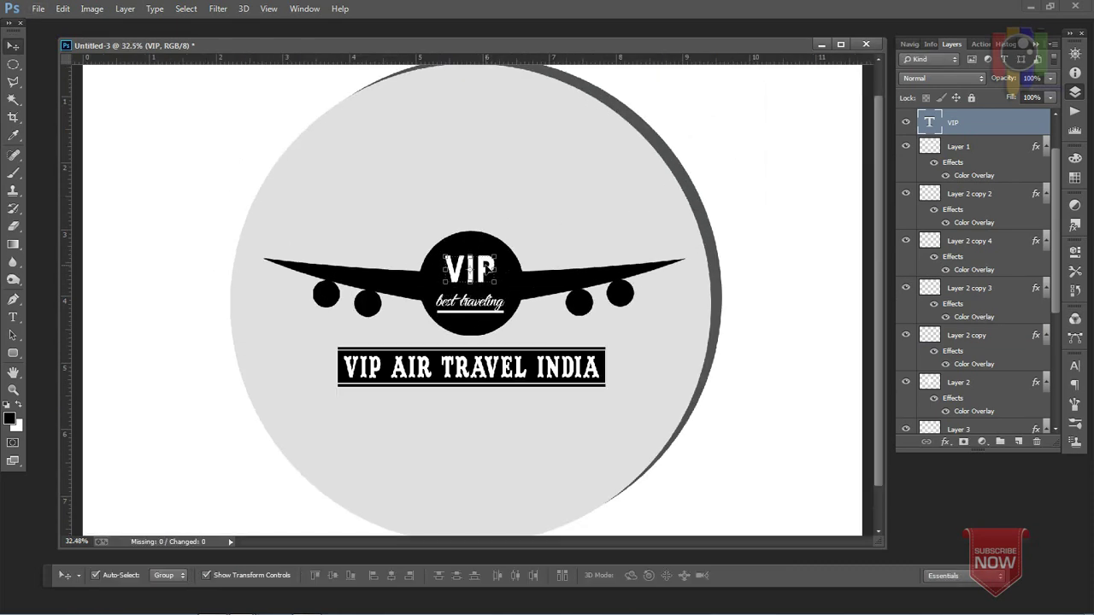
pyautogui.click(751, 352)
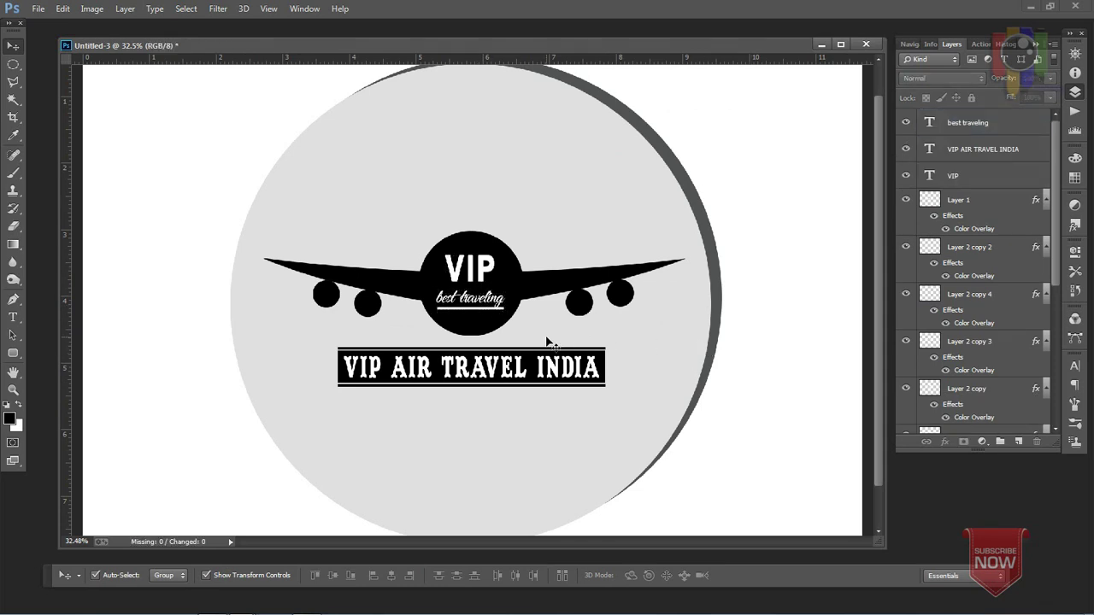
# Step: Nudge the best traveling tagline slightly up and left
pyautogui.moveTo(483, 304); pyautogui.dragTo(481, 301)
pyautogui.click(755, 359)
pyautogui.click(492, 270)
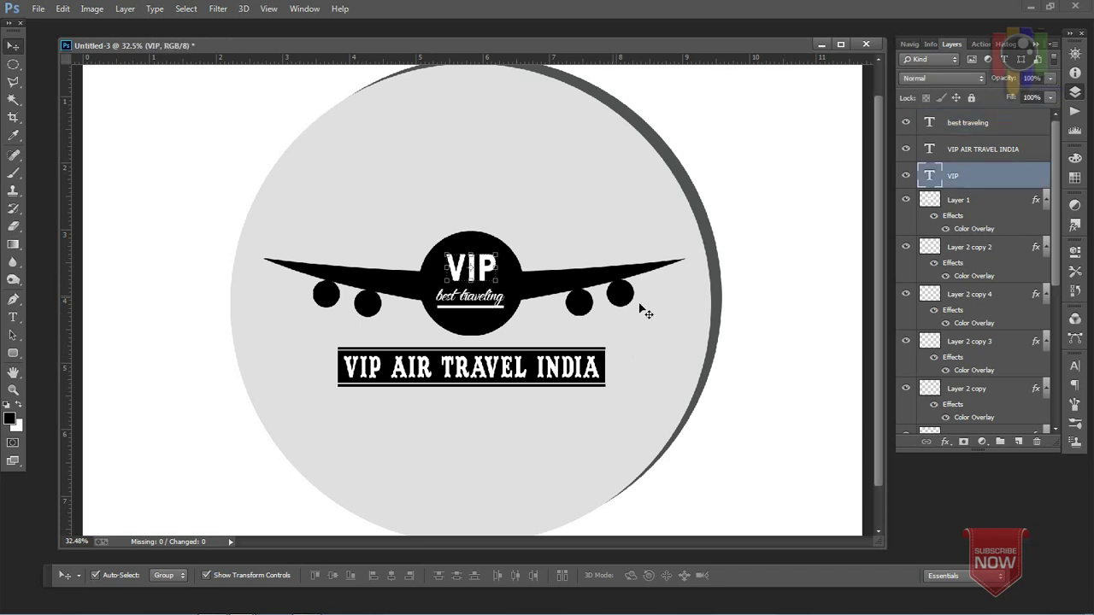
pyautogui.click(802, 338)
pyautogui.keyDown('alt'); pyautogui.scroll(-2, 599, 351); pyautogui.keyUp('alt')
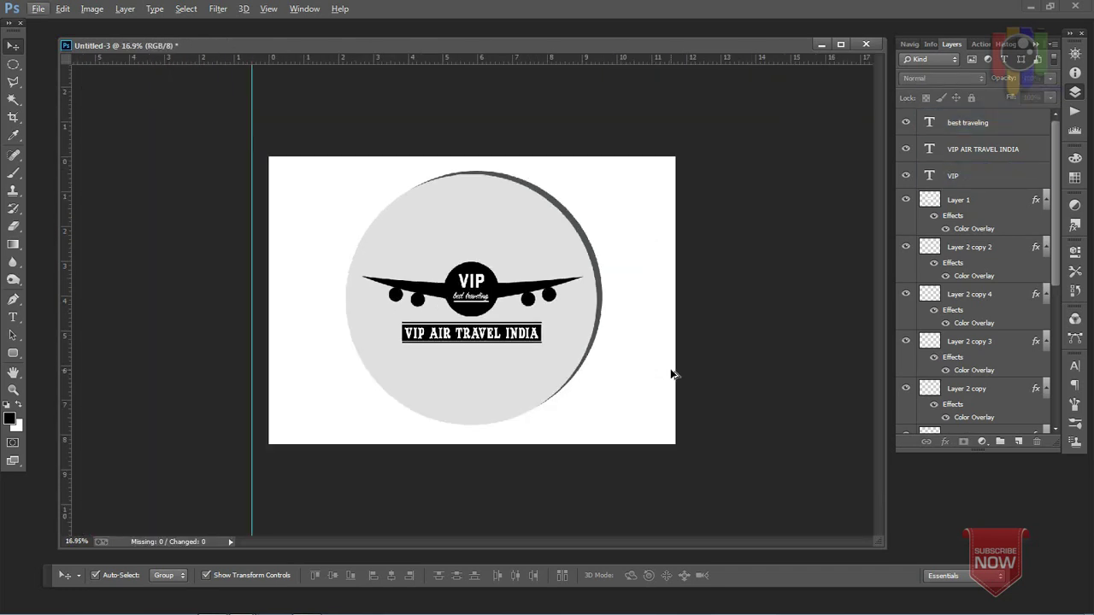
pyautogui.keyDown('alt'); pyautogui.scroll(1, 600, 376); pyautogui.keyUp('alt')
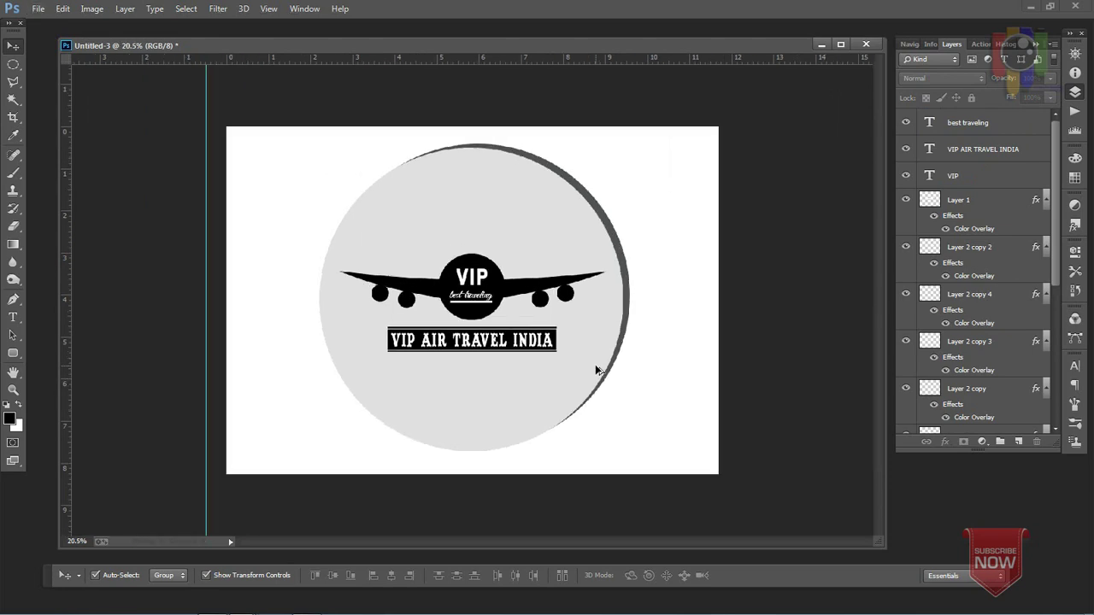
pyautogui.keyDown('alt'); pyautogui.scroll(-1, 596, 370); pyautogui.keyUp('alt')
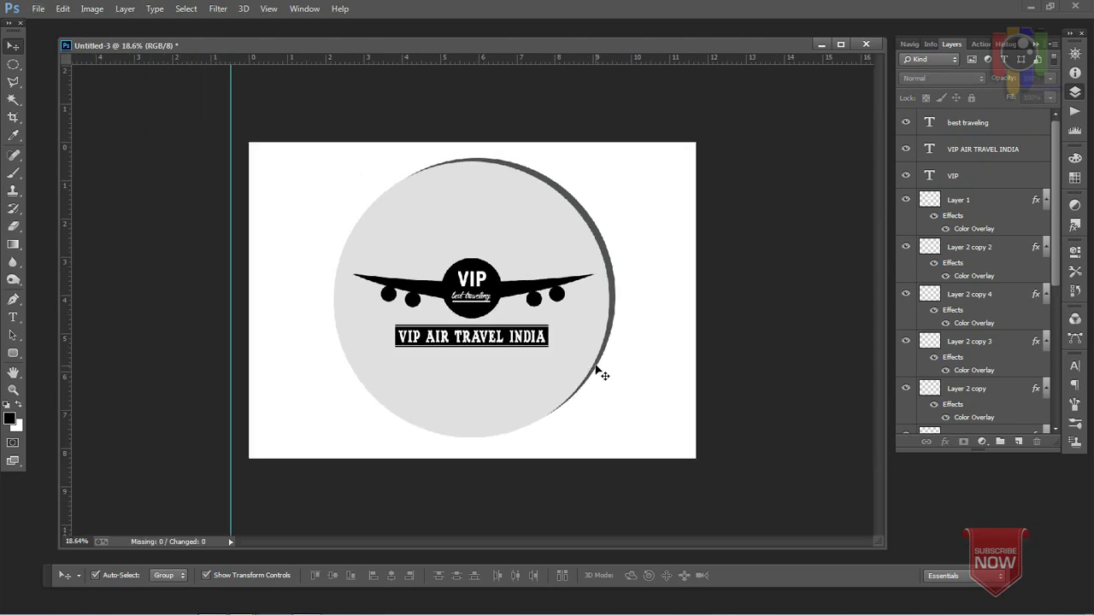